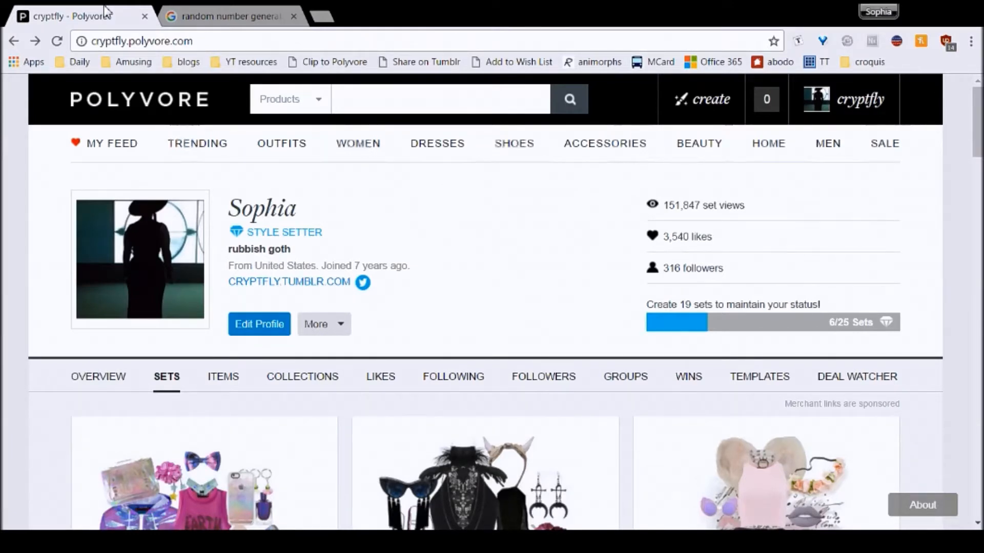
- Open the My Feed page and look through the creations and likes from followed members
{"action": "key", "text": "F5"}
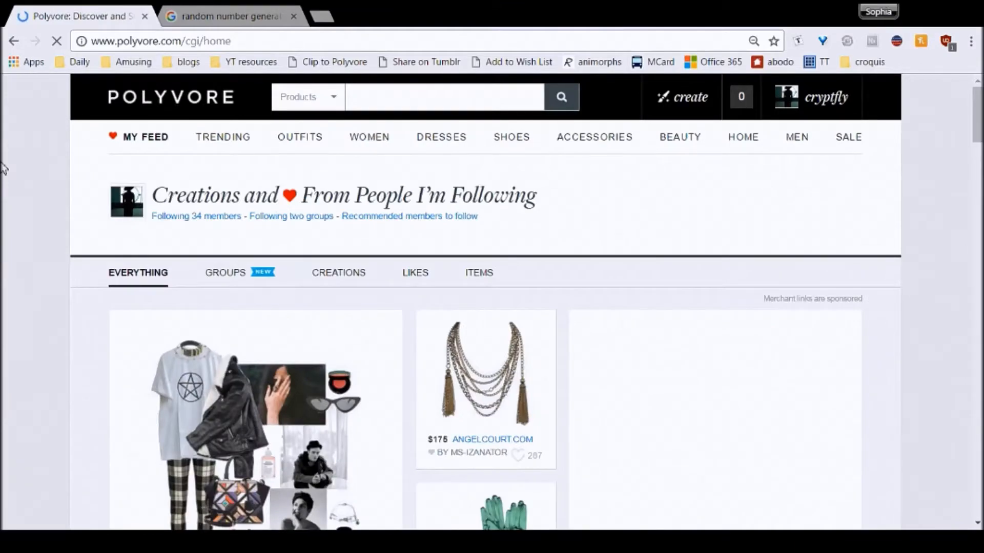
{"action": "scroll", "coordinate": [3, 167], "scroll_direction": "down", "scroll_amount": 3}
{"action": "scroll", "coordinate": [3, 166], "scroll_direction": "down", "scroll_amount": 20}
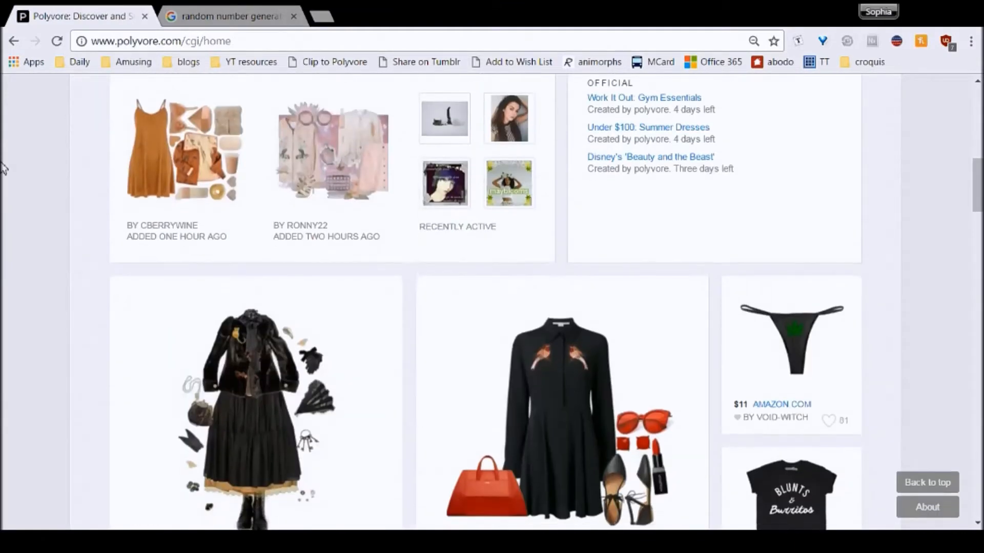
{"action": "scroll", "coordinate": [3, 167], "scroll_direction": "up", "scroll_amount": 20}
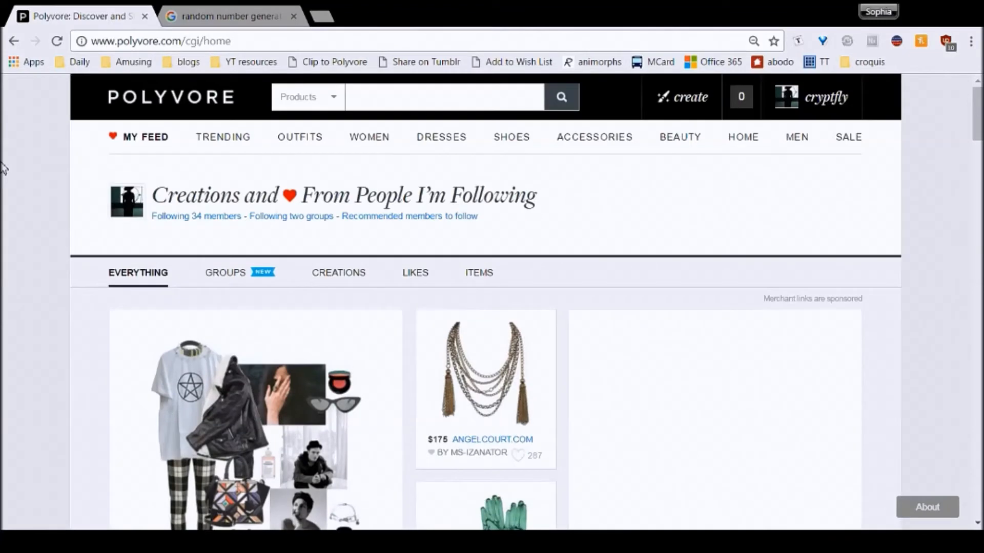
- Open the account's own profile and look through its published sets as far back as TAFWVG, returning to the Crone, Mother and Maiden row
{"action": "left_click", "coordinate": [816, 100]}
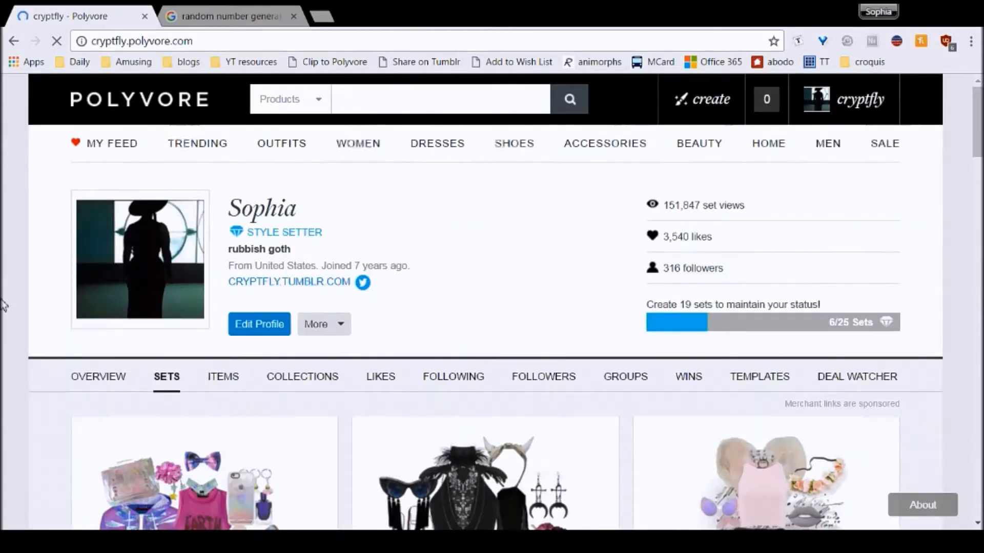
{"action": "scroll", "coordinate": [2, 306], "scroll_direction": "down", "scroll_amount": 5}
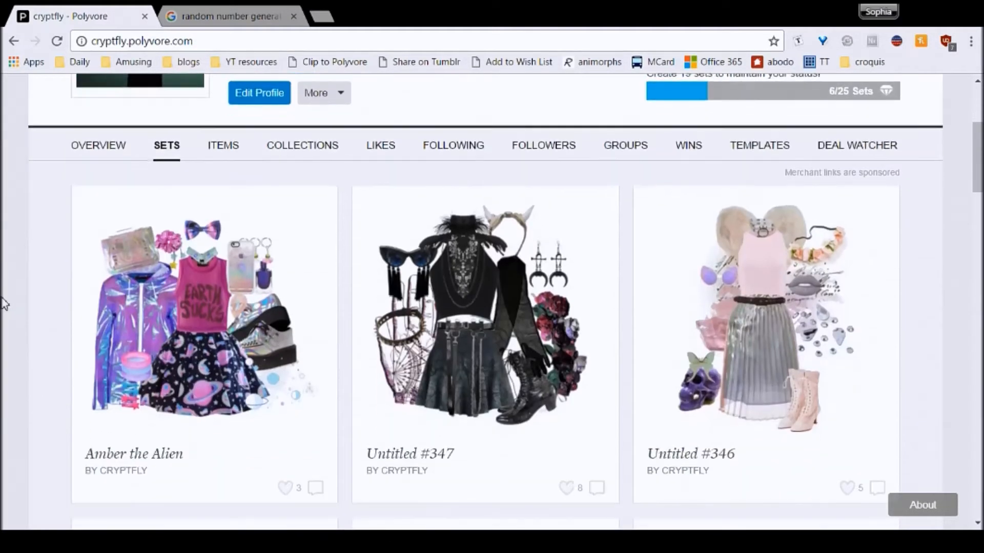
{"action": "scroll", "coordinate": [3, 304], "scroll_direction": "down", "scroll_amount": 7}
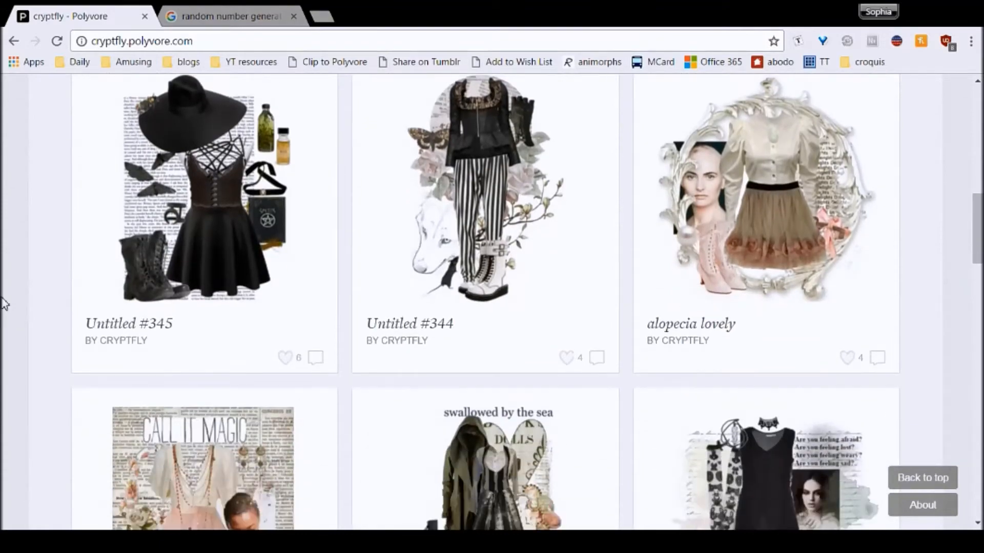
{"action": "scroll", "coordinate": [4, 304], "scroll_direction": "down", "scroll_amount": 4}
{"action": "scroll", "coordinate": [3, 304], "scroll_direction": "down", "scroll_amount": 4}
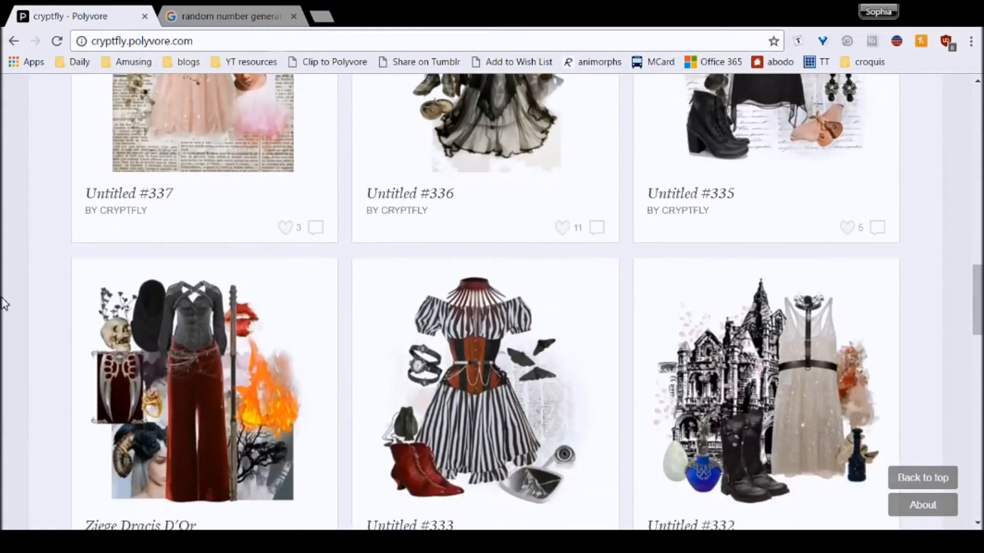
{"action": "scroll", "coordinate": [3, 304], "scroll_direction": "down", "scroll_amount": 3}
{"action": "scroll", "coordinate": [3, 304], "scroll_direction": "down", "scroll_amount": 12}
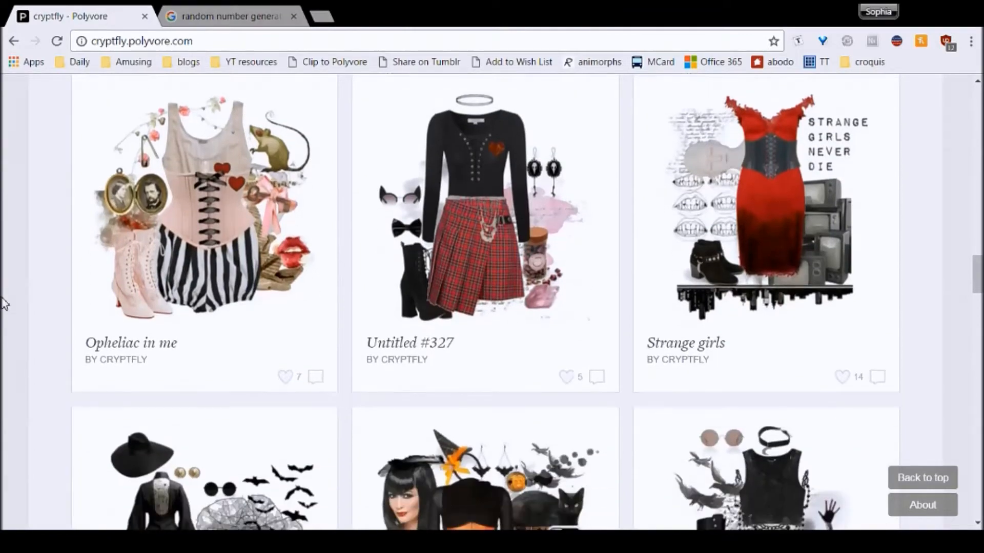
{"action": "scroll", "coordinate": [3, 304], "scroll_direction": "down", "scroll_amount": 6}
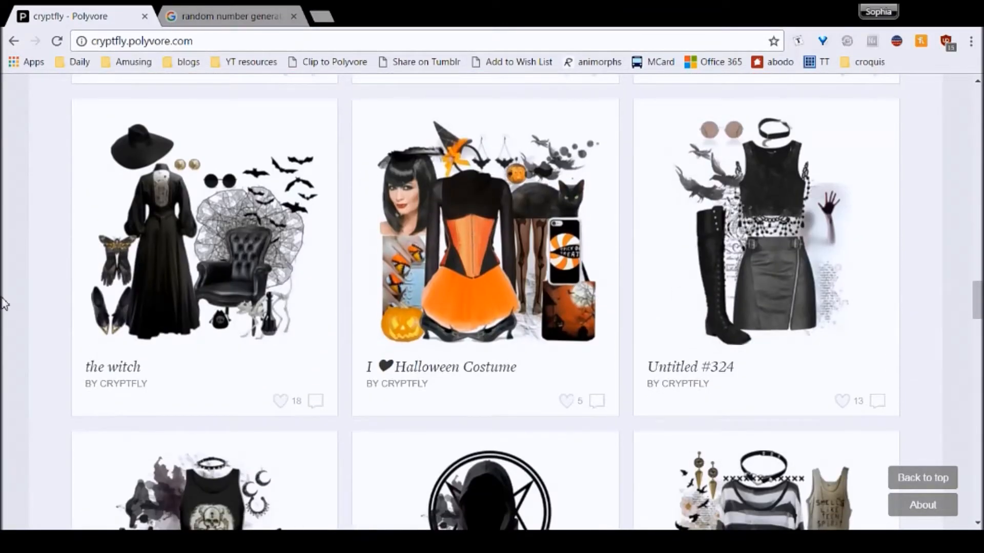
{"action": "scroll", "coordinate": [5, 304], "scroll_direction": "down", "scroll_amount": 3}
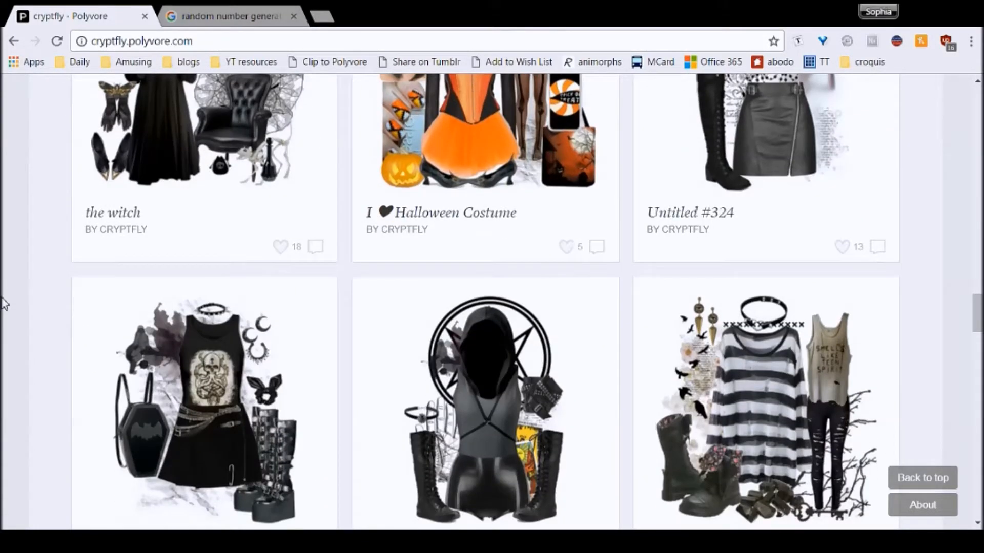
{"action": "scroll", "coordinate": [4, 304], "scroll_direction": "down", "scroll_amount": 13}
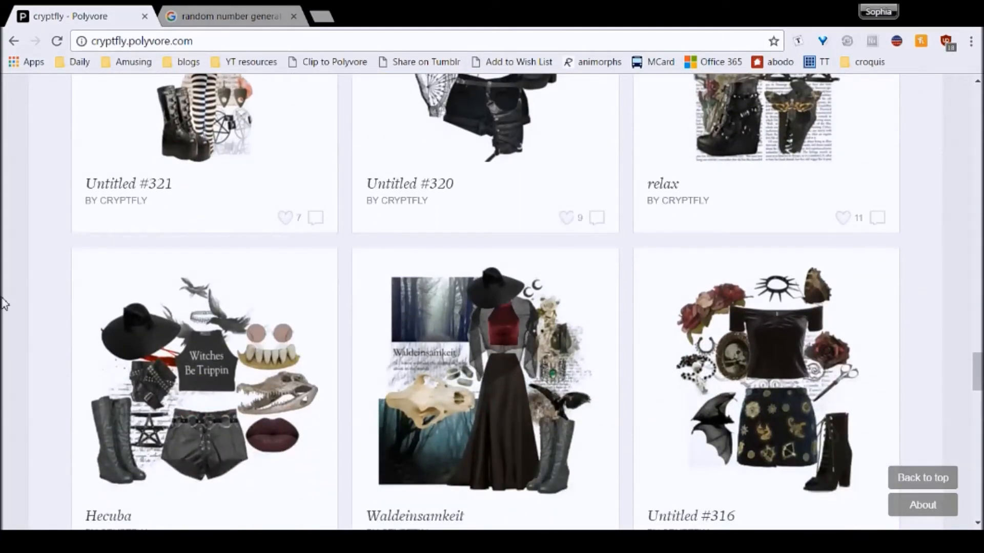
{"action": "scroll", "coordinate": [4, 305], "scroll_direction": "down", "scroll_amount": 8}
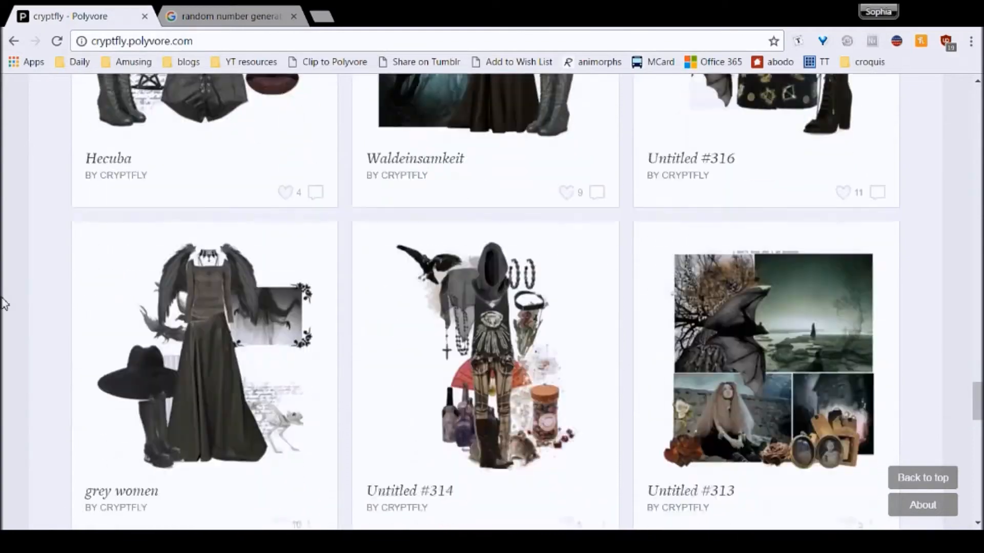
{"action": "scroll", "coordinate": [4, 304], "scroll_direction": "down", "scroll_amount": 8}
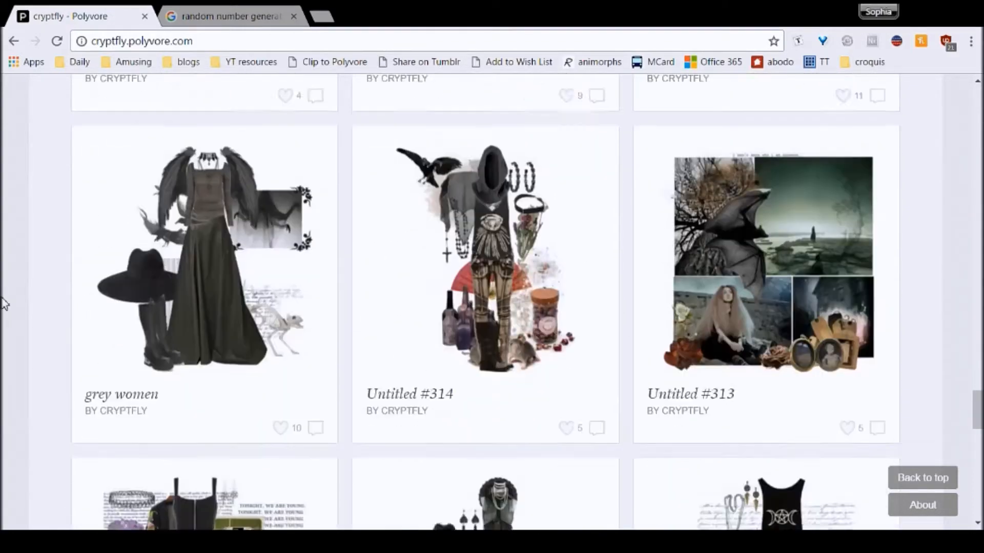
{"action": "scroll", "coordinate": [4, 305], "scroll_direction": "down", "scroll_amount": 13}
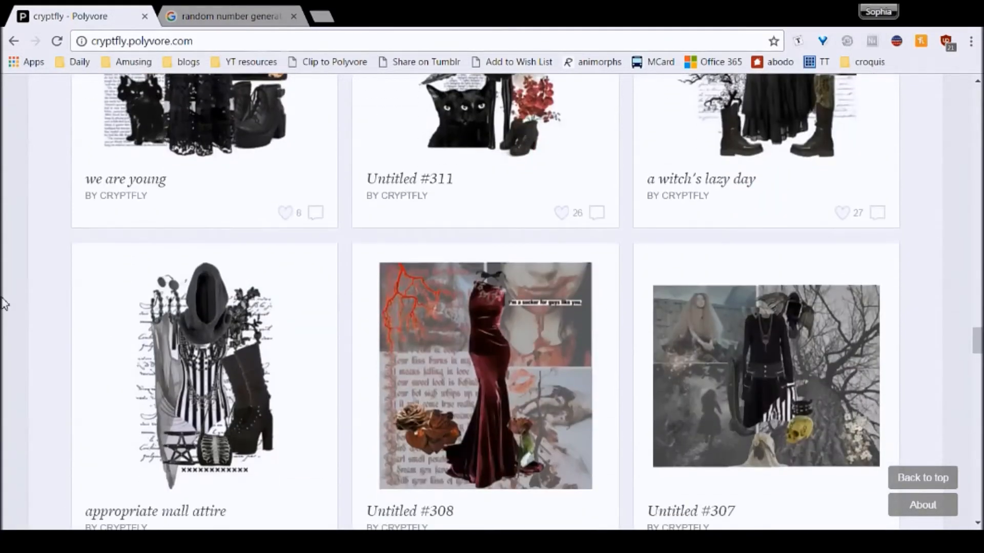
{"action": "scroll", "coordinate": [4, 304], "scroll_direction": "down", "scroll_amount": 7}
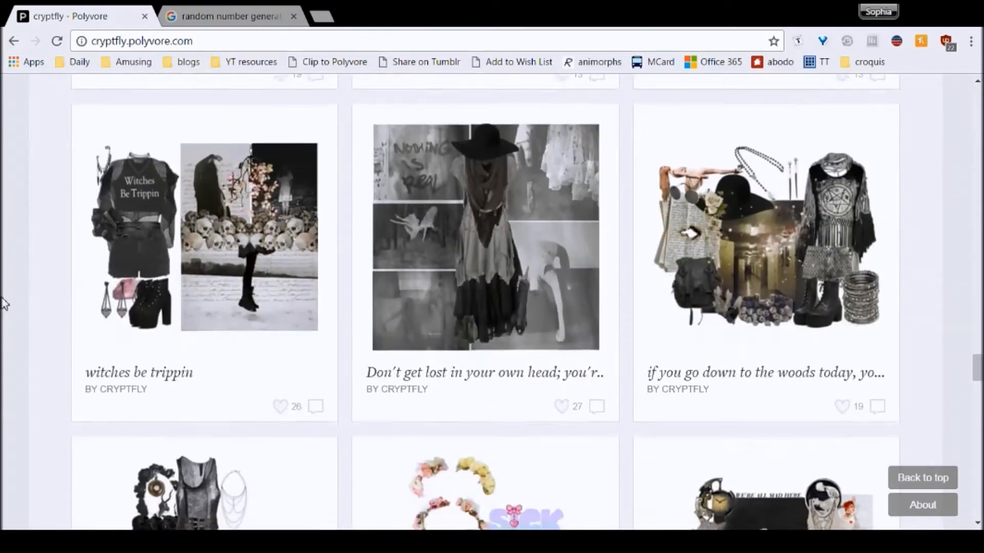
{"action": "scroll", "coordinate": [4, 304], "scroll_direction": "down", "scroll_amount": 5}
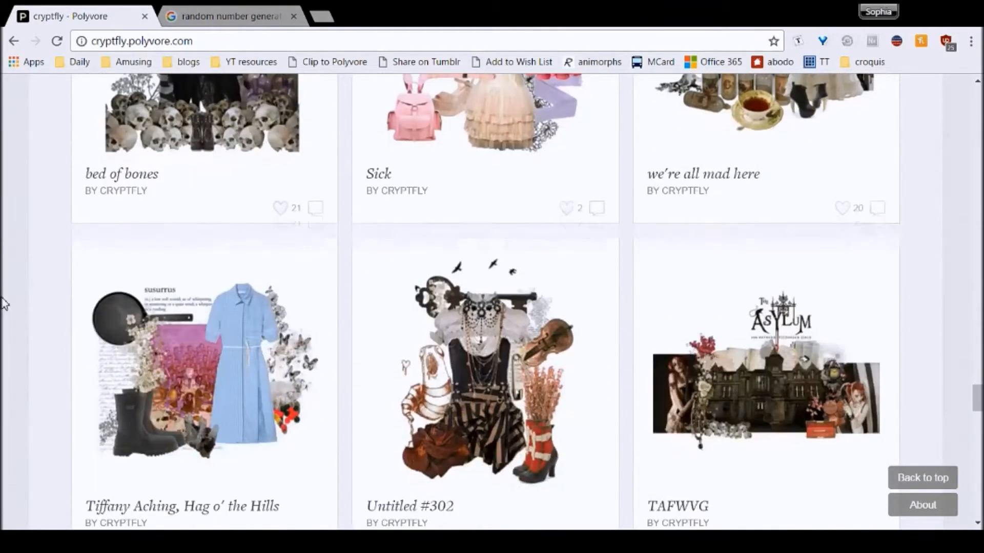
{"action": "scroll", "coordinate": [4, 304], "scroll_direction": "up", "scroll_amount": 20}
{"action": "scroll", "coordinate": [4, 304], "scroll_direction": "up", "scroll_amount": 20}
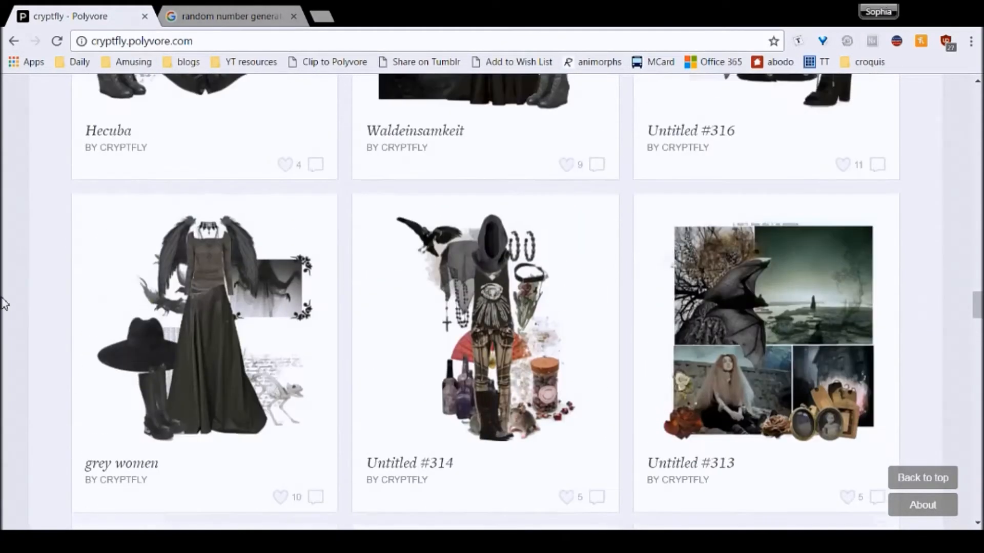
{"action": "scroll", "coordinate": [4, 304], "scroll_direction": "up", "scroll_amount": 15}
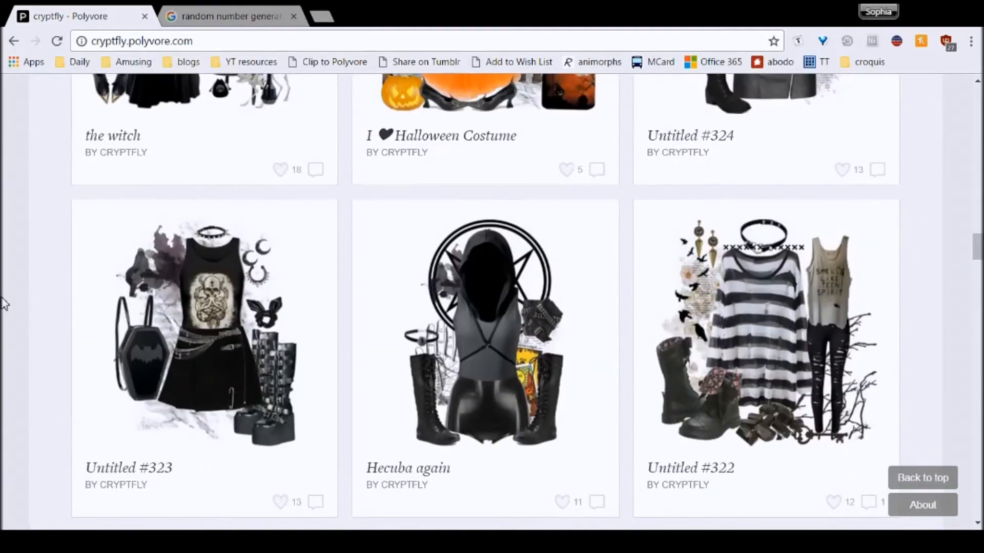
{"action": "scroll", "coordinate": [4, 304], "scroll_direction": "up", "scroll_amount": 5}
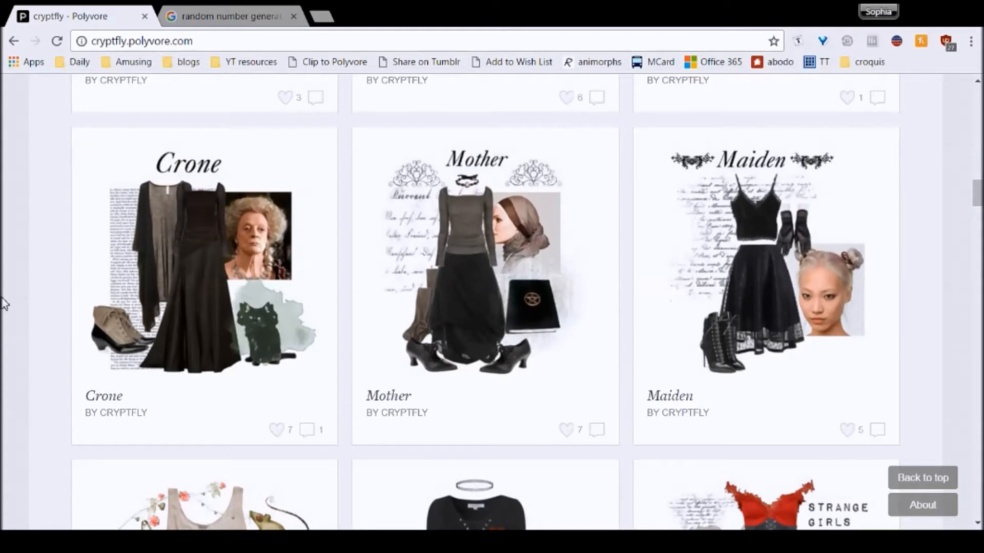
- Open the Maiden set and examine its outfit collage
{"action": "left_click", "coordinate": [857, 354]}
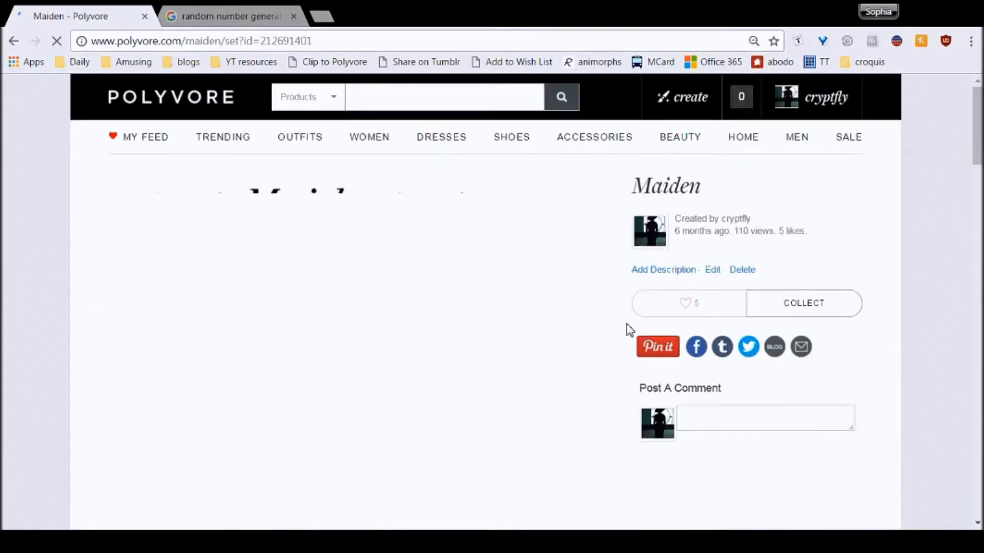
{"action": "scroll", "coordinate": [60, 256], "scroll_direction": "down", "scroll_amount": 3}
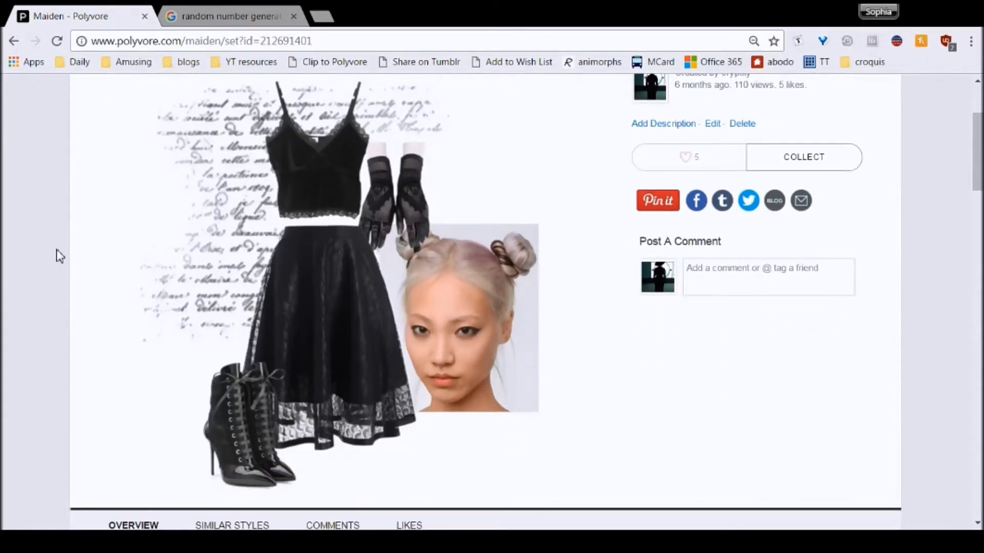
{"action": "scroll", "coordinate": [60, 256], "scroll_direction": "up", "scroll_amount": 2}
{"action": "left_click_drag", "start_coordinate": [978, 149], "coordinate": [979, 153]}
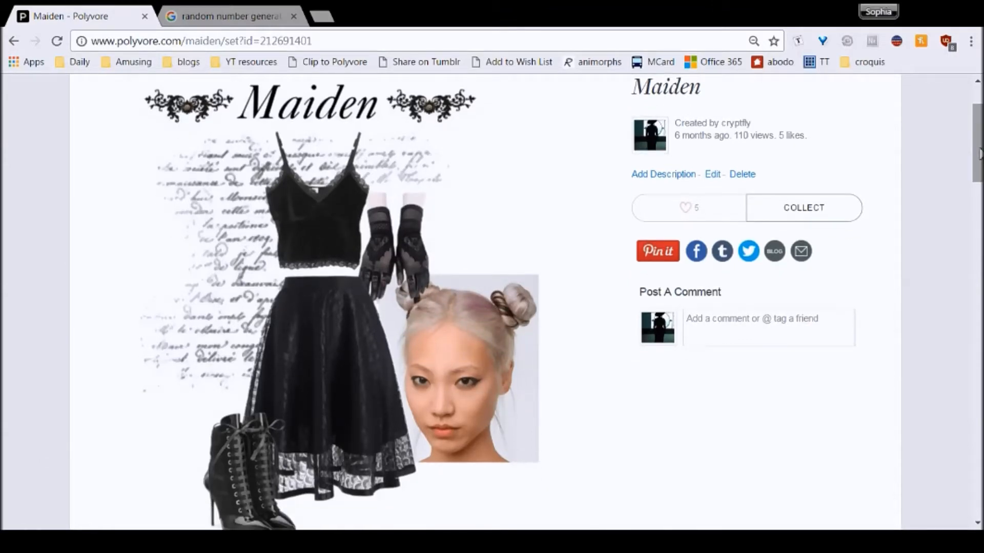
- Return to the profile's list of sets and review it back to the newest ones
{"action": "left_click", "coordinate": [14, 45]}
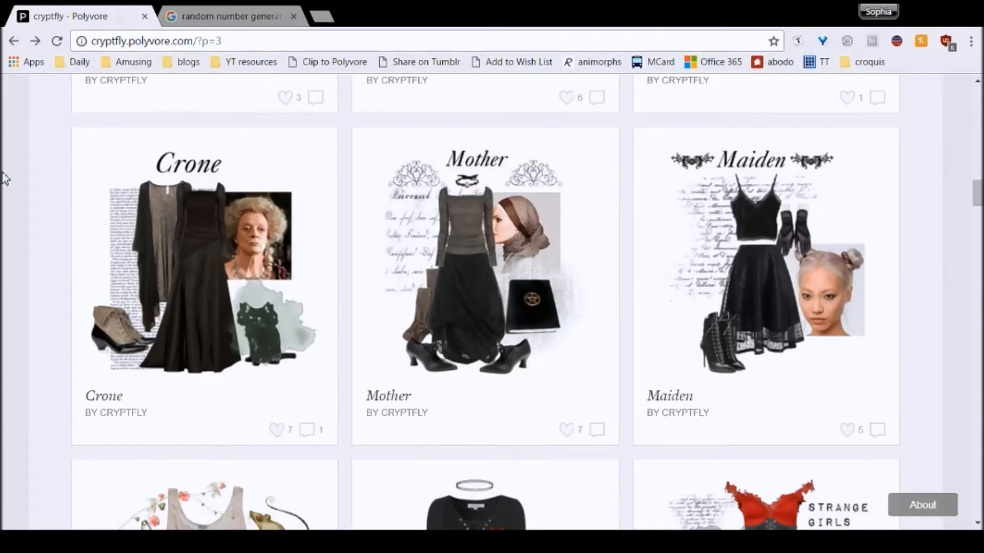
{"action": "scroll", "coordinate": [32, 193], "scroll_direction": "up", "scroll_amount": 5}
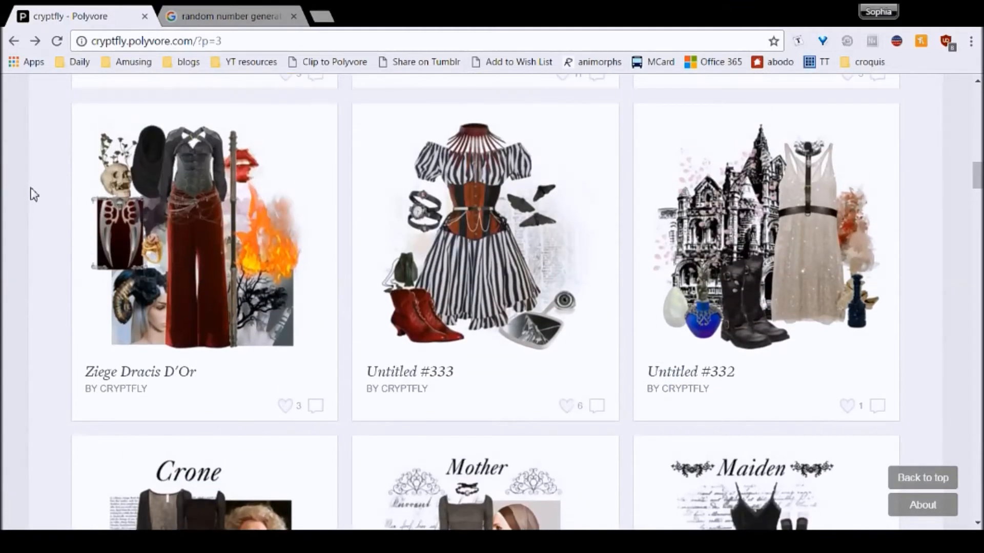
{"action": "scroll", "coordinate": [32, 194], "scroll_direction": "up", "scroll_amount": 2}
{"action": "scroll", "coordinate": [32, 193], "scroll_direction": "up", "scroll_amount": 14}
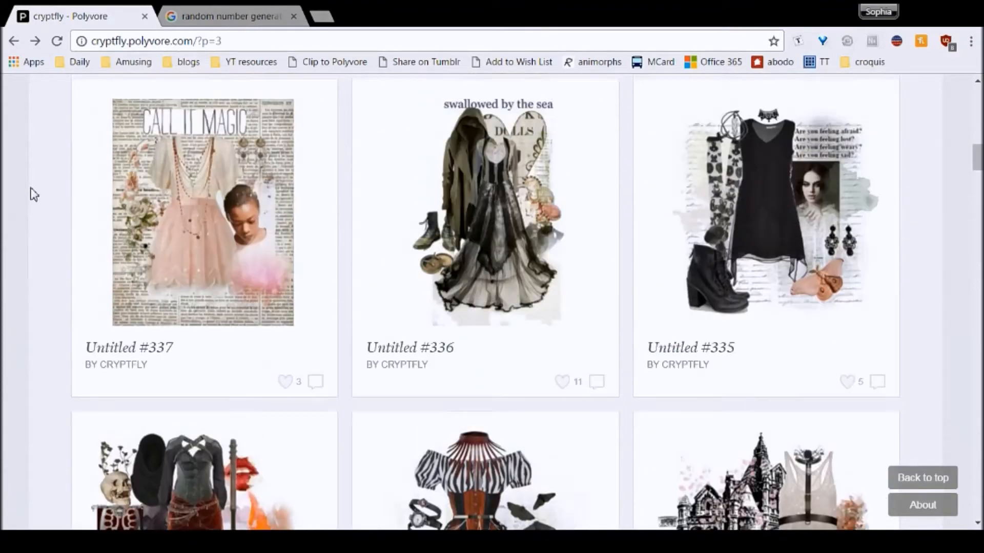
{"action": "scroll", "coordinate": [31, 194], "scroll_direction": "up", "scroll_amount": 6}
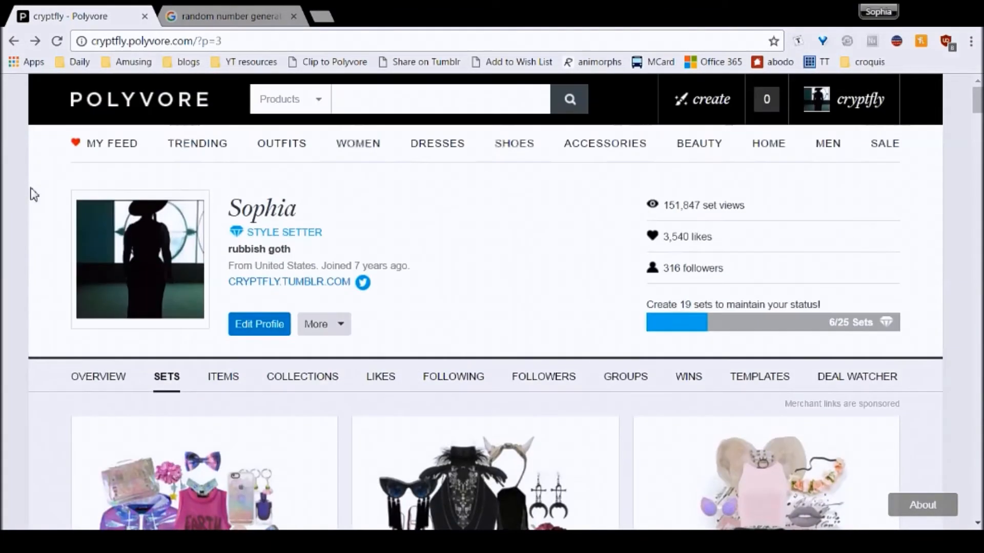
{"action": "scroll", "coordinate": [32, 194], "scroll_direction": "down", "scroll_amount": 4}
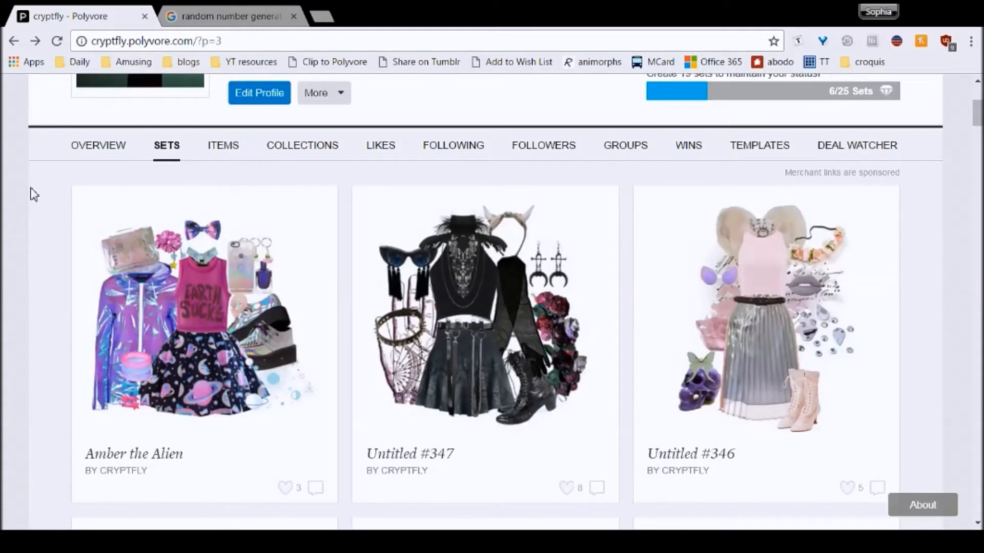
{"action": "scroll", "coordinate": [31, 194], "scroll_direction": "down", "scroll_amount": 3}
{"action": "scroll", "coordinate": [93, 268], "scroll_direction": "up", "scroll_amount": 3}
- Open the Amber the Alien set and examine its collage and the items used in it
{"action": "left_click", "coordinate": [164, 328]}
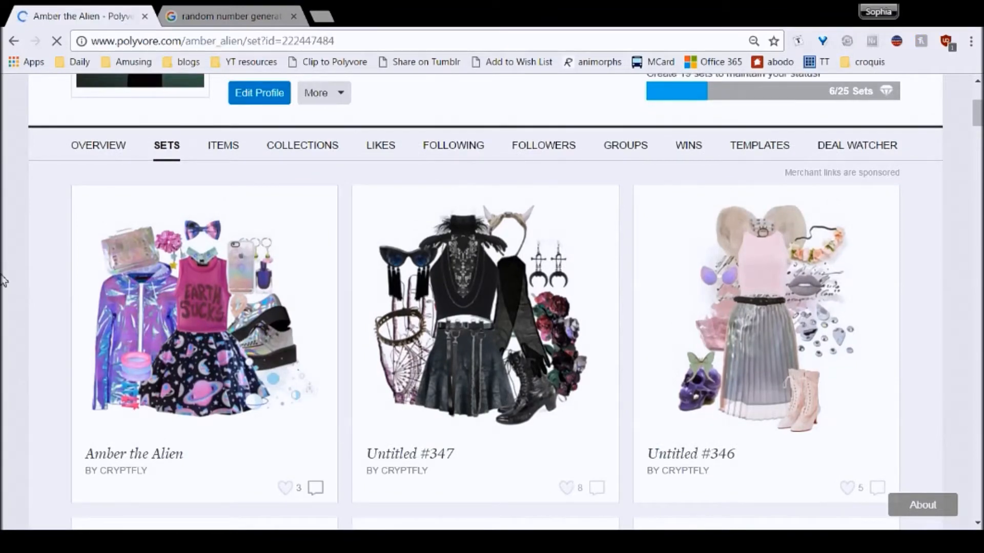
{"action": "scroll", "coordinate": [3, 282], "scroll_direction": "down", "scroll_amount": 3}
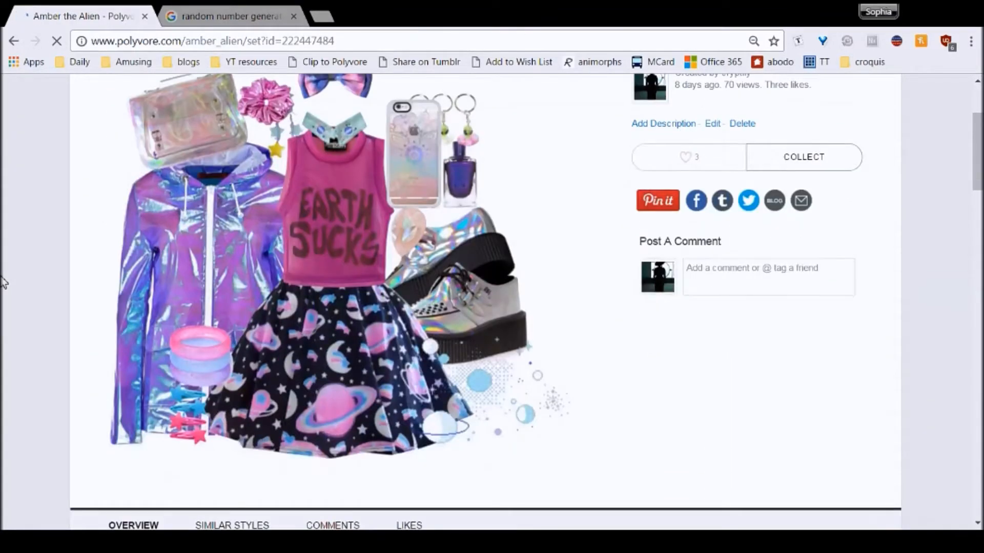
{"action": "scroll", "coordinate": [3, 282], "scroll_direction": "up", "scroll_amount": 3}
{"action": "scroll", "coordinate": [4, 283], "scroll_direction": "down", "scroll_amount": 2}
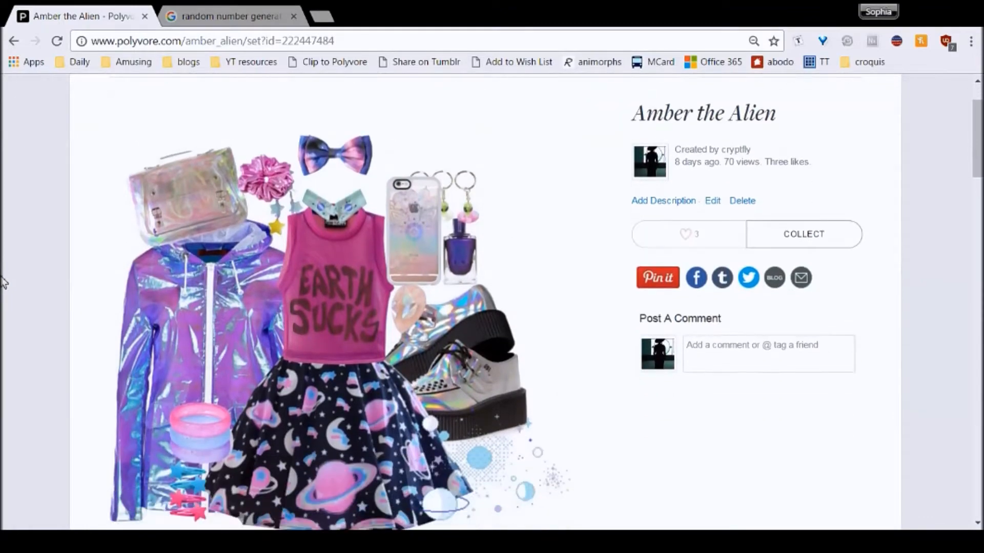
{"action": "scroll", "coordinate": [3, 281], "scroll_direction": "down", "scroll_amount": 8}
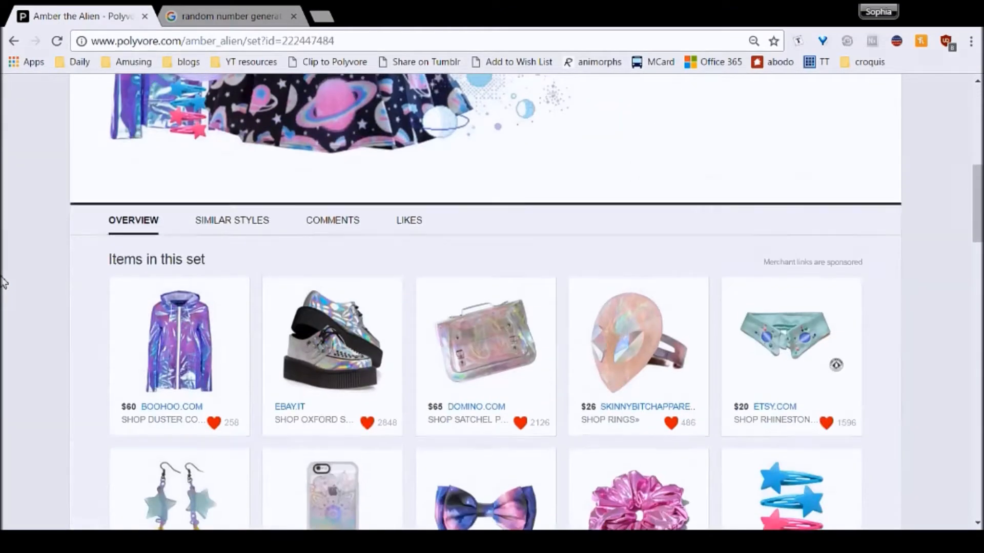
{"action": "scroll", "coordinate": [2, 282], "scroll_direction": "up", "scroll_amount": 10}
- Start a new set in the collage editor and bring up page 5 of the saved My Items
{"action": "mouse_move", "coordinate": [691, 98]}
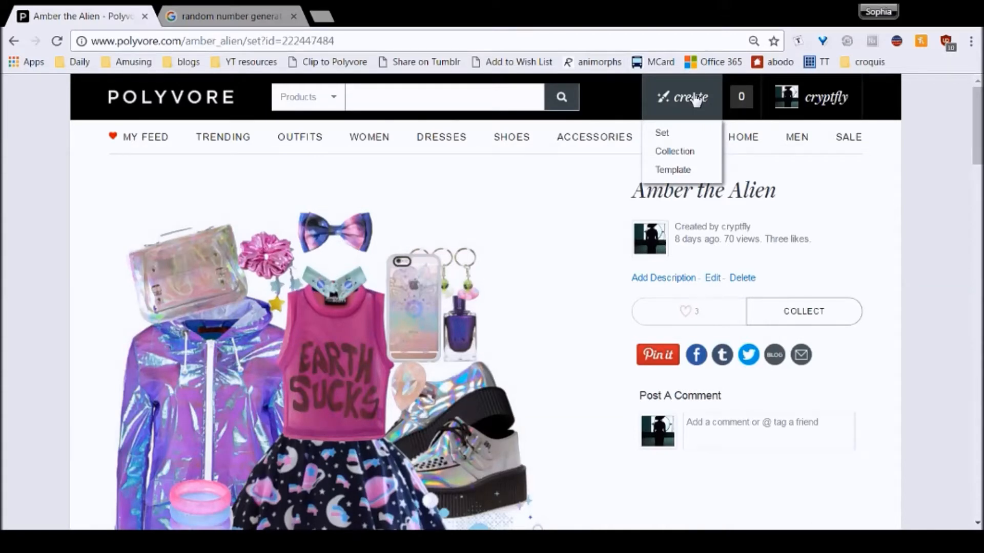
{"action": "left_click", "coordinate": [695, 100]}
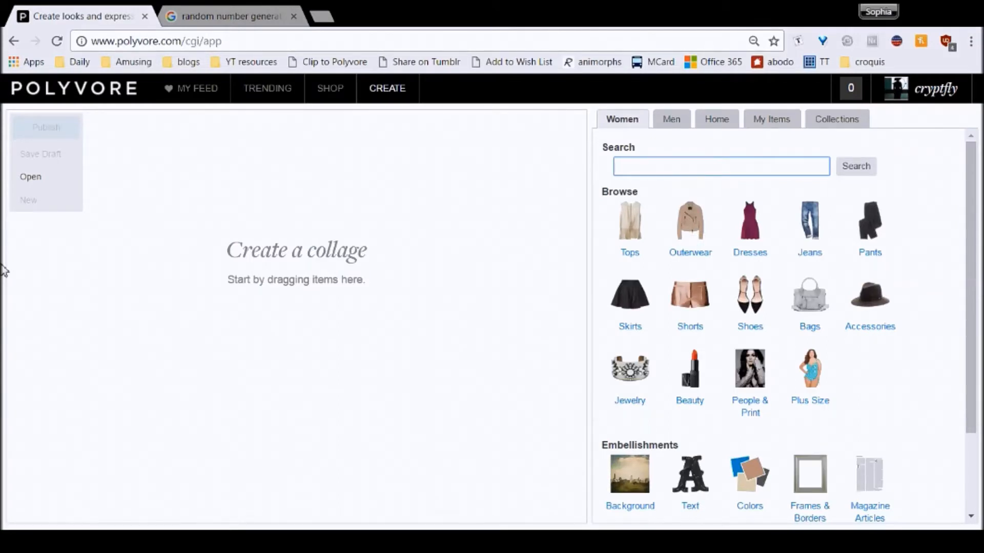
{"action": "left_click", "coordinate": [768, 120]}
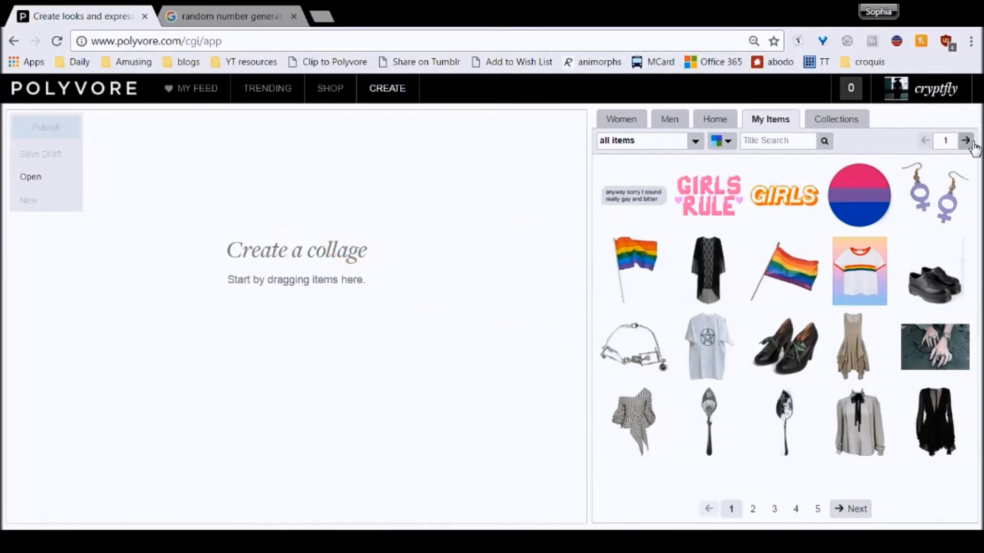
{"action": "left_click", "coordinate": [965, 140]}
{"action": "left_click", "coordinate": [965, 140]}
{"action": "left_click", "coordinate": [966, 140]}
{"action": "left_click", "coordinate": [966, 140]}
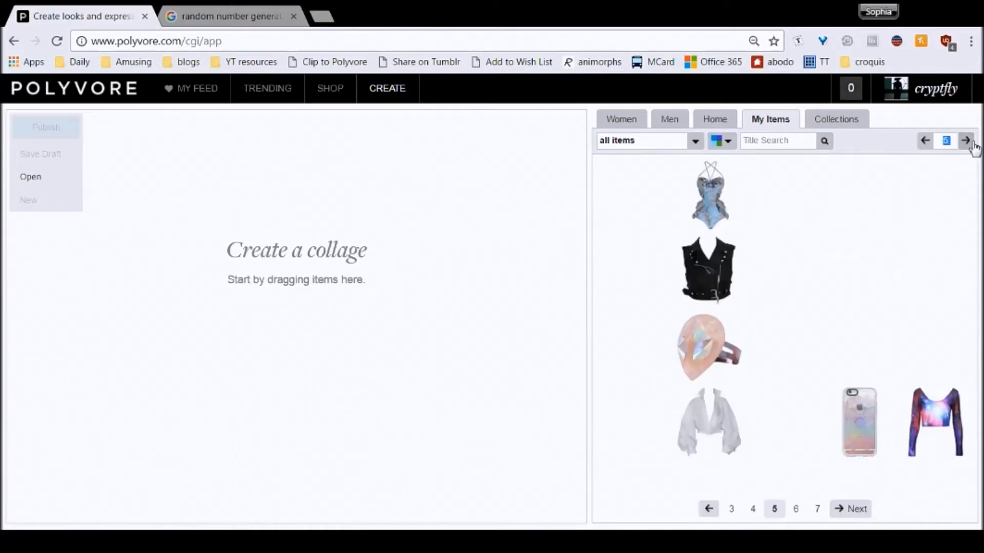
- Browse the saved My Items forward to page 9 and back to page 1 to examine the kinds of items
{"action": "left_click", "coordinate": [971, 143]}
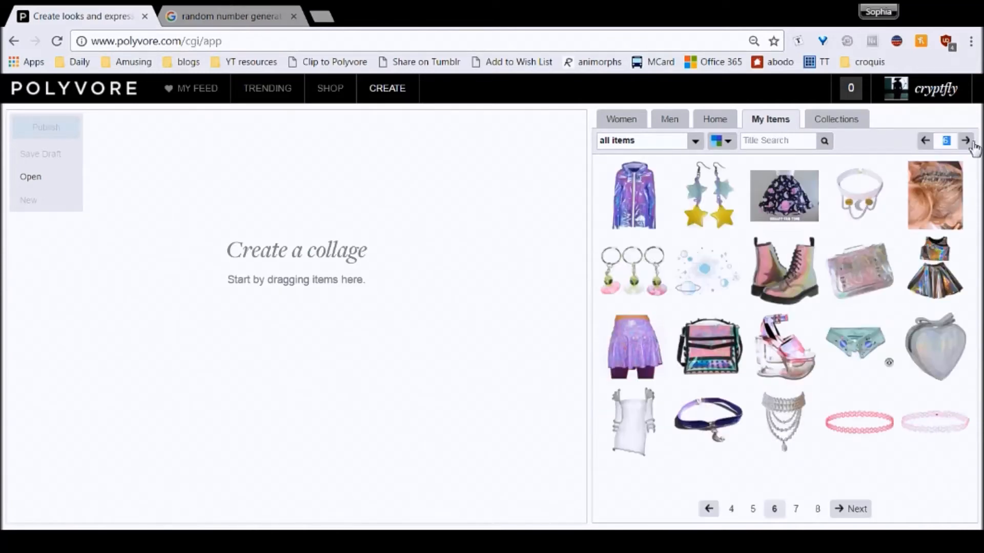
{"action": "left_click", "coordinate": [972, 144]}
{"action": "left_click", "coordinate": [972, 144]}
{"action": "left_click", "coordinate": [972, 144]}
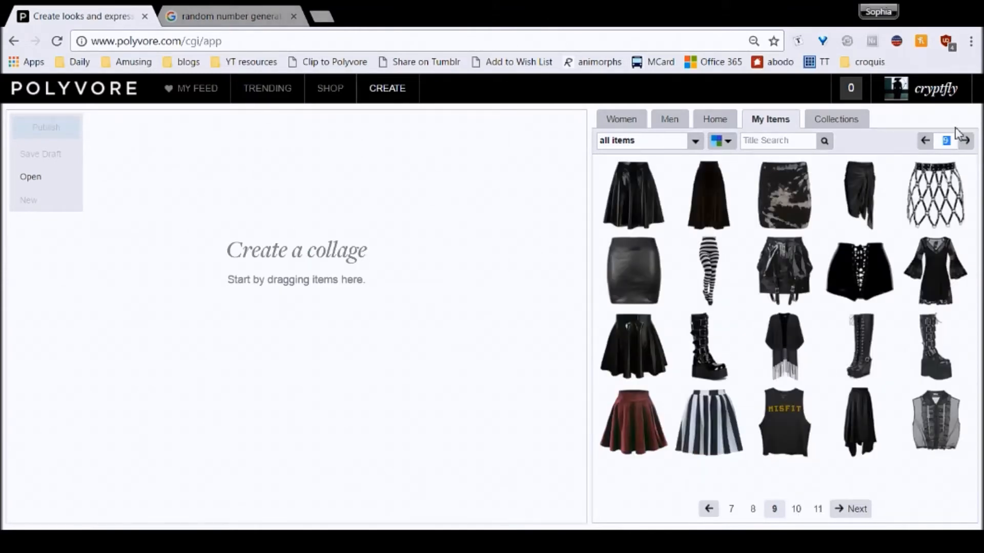
{"action": "left_click", "coordinate": [926, 143]}
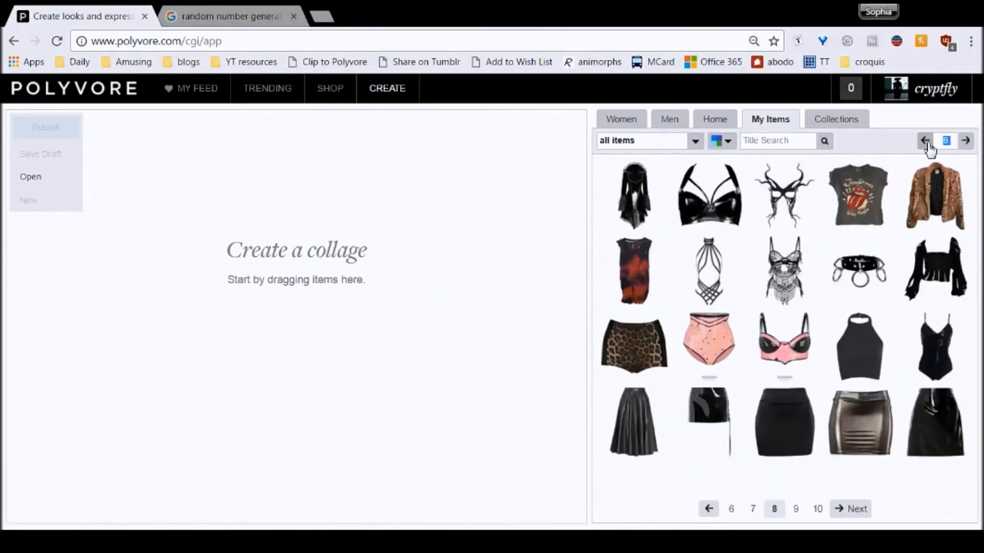
{"action": "left_click", "coordinate": [926, 142]}
{"action": "left_click", "coordinate": [926, 143]}
{"action": "left_click", "coordinate": [926, 142]}
{"action": "left_click", "coordinate": [927, 142]}
{"action": "left_click", "coordinate": [926, 143]}
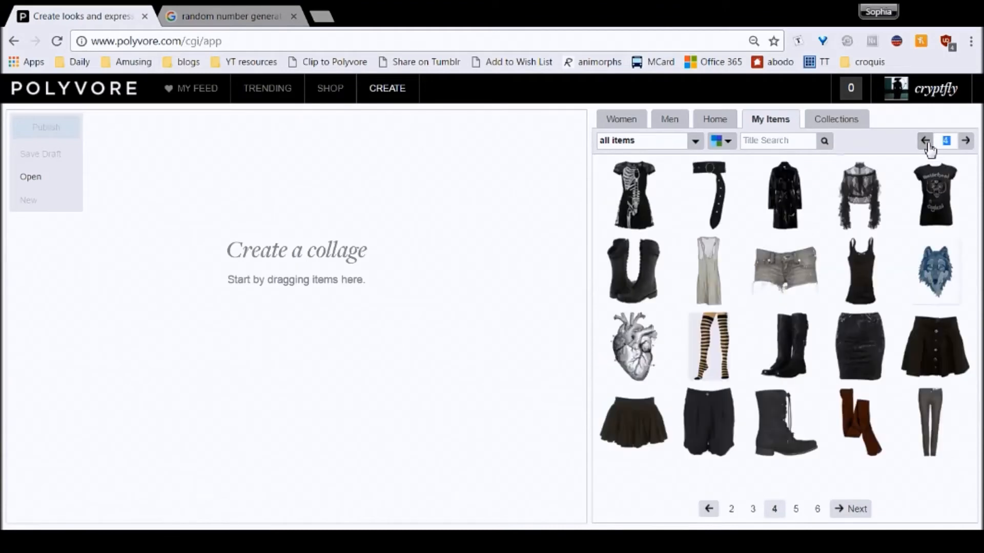
{"action": "left_click", "coordinate": [926, 142]}
{"action": "left_click", "coordinate": [928, 144]}
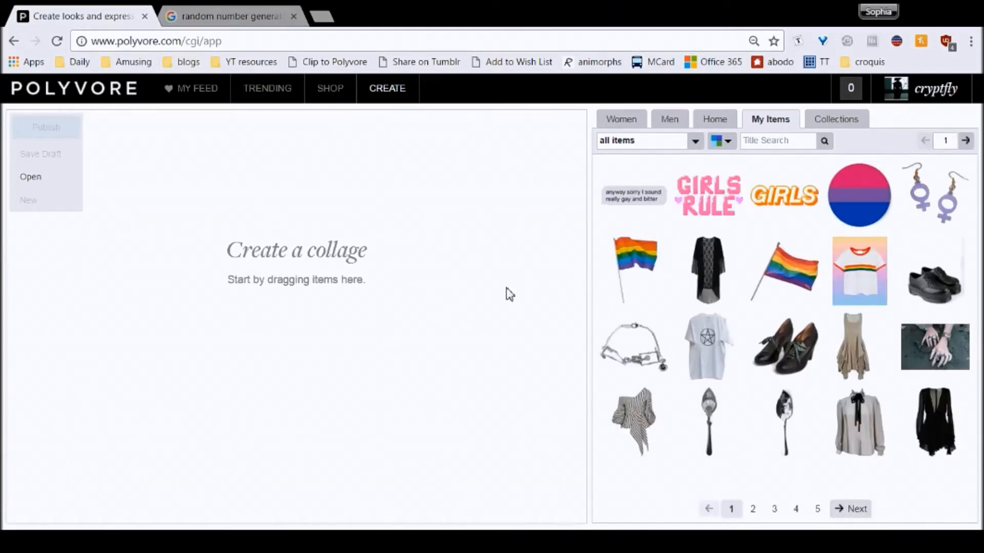
- Look for the last page of My Items by jumping to pages 500, 550 and 600
{"action": "left_click", "coordinate": [947, 141]}
{"action": "left_click", "coordinate": [287, 16]}
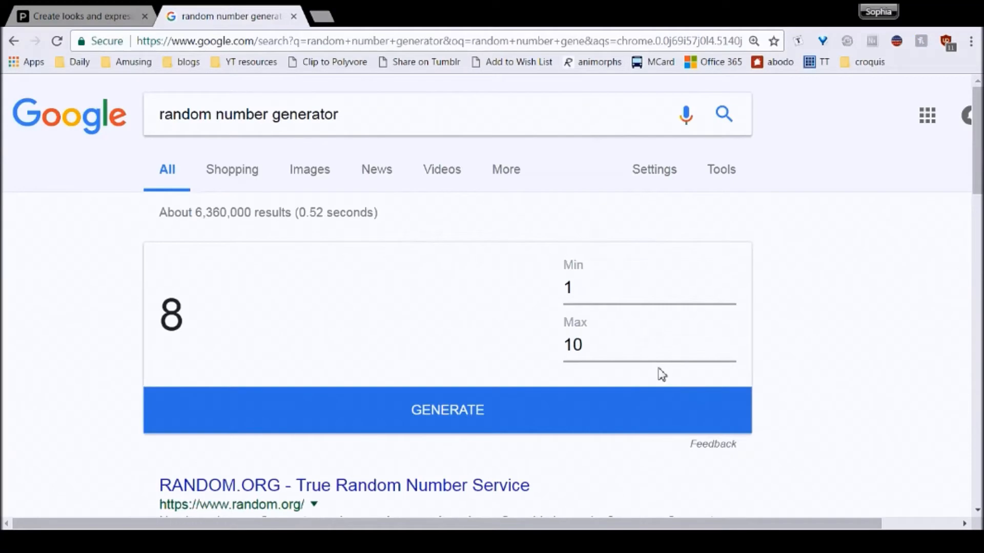
{"action": "left_click", "coordinate": [65, 11]}
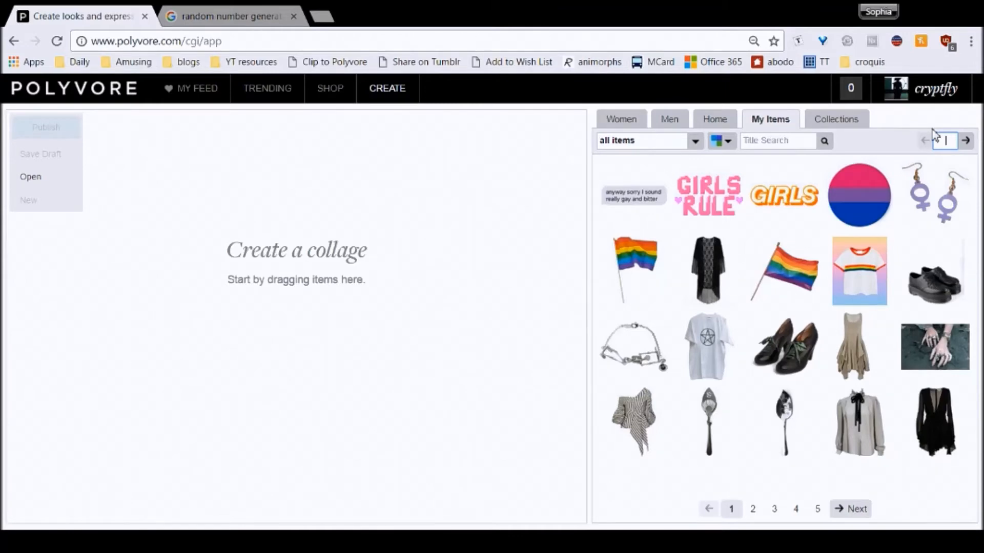
{"action": "key", "text": "Return"}
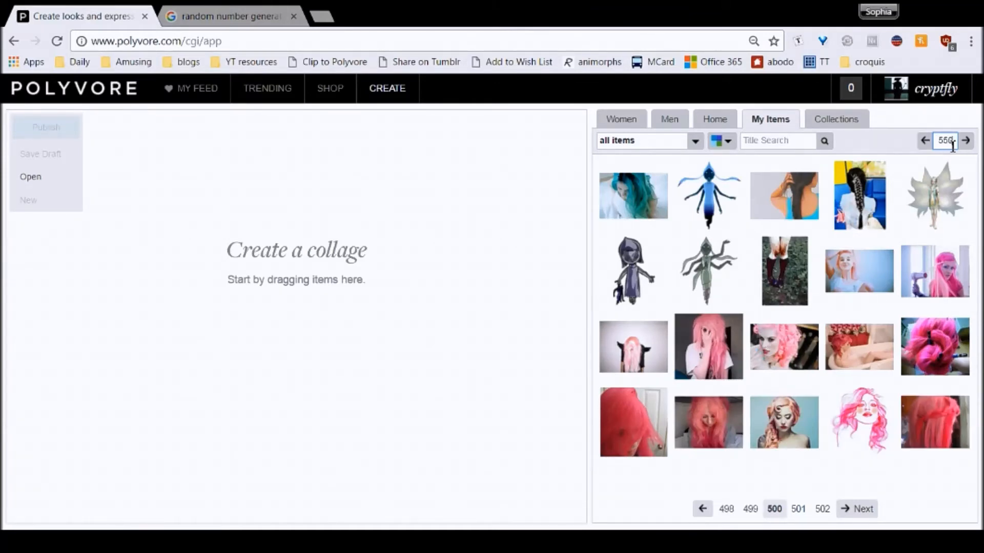
{"action": "key", "text": "Return"}
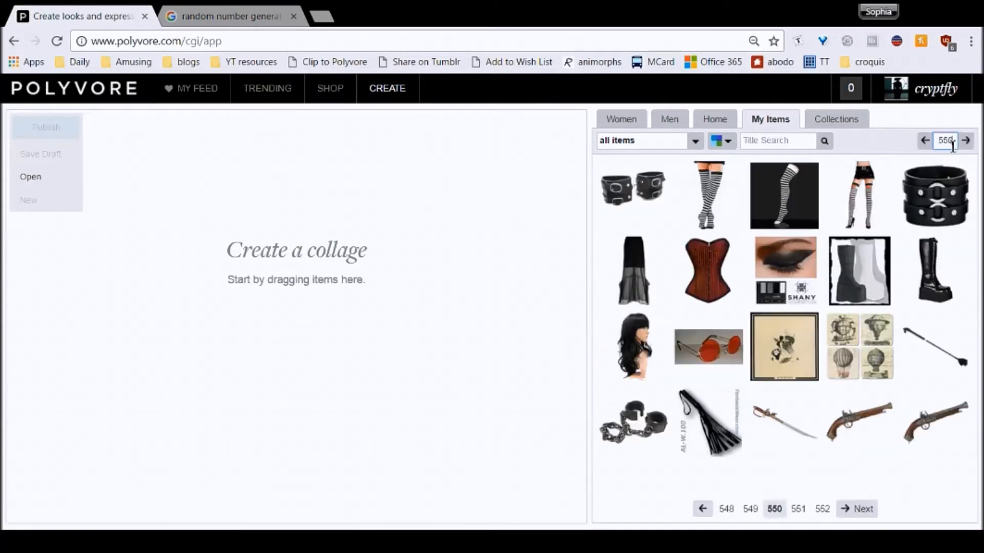
{"action": "key", "text": "BackSpace"}
{"action": "key", "text": "BackSpace"}
{"action": "type", "text": "600"}
{"action": "key", "text": "Return"}
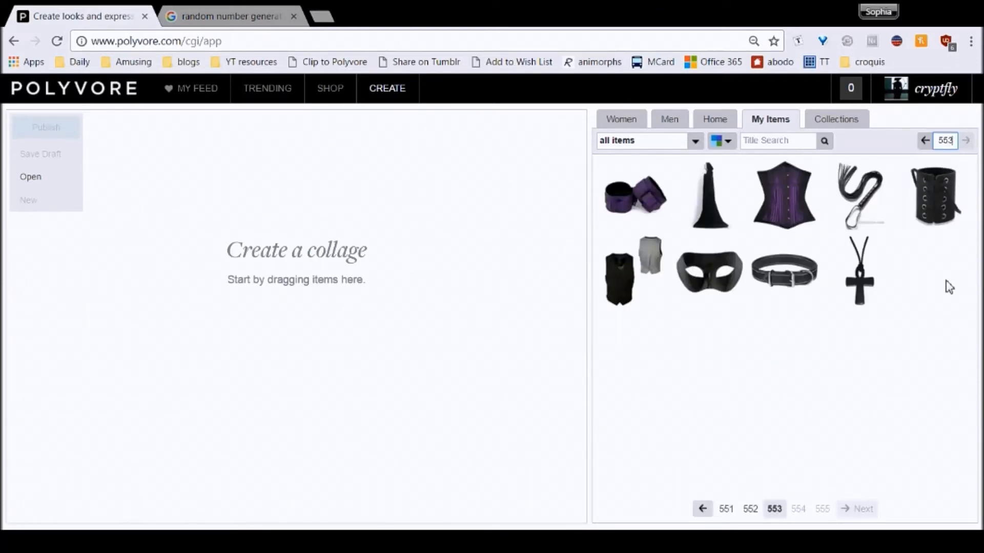
- Switch to the Google random number generator, set the maximum to 553 and generate a number
{"action": "left_click", "coordinate": [244, 10]}
{"action": "left_click", "coordinate": [628, 343]}
{"action": "key", "text": "BackSpace"}
{"action": "key", "text": "BackSpace"}
{"action": "type", "text": "553"}
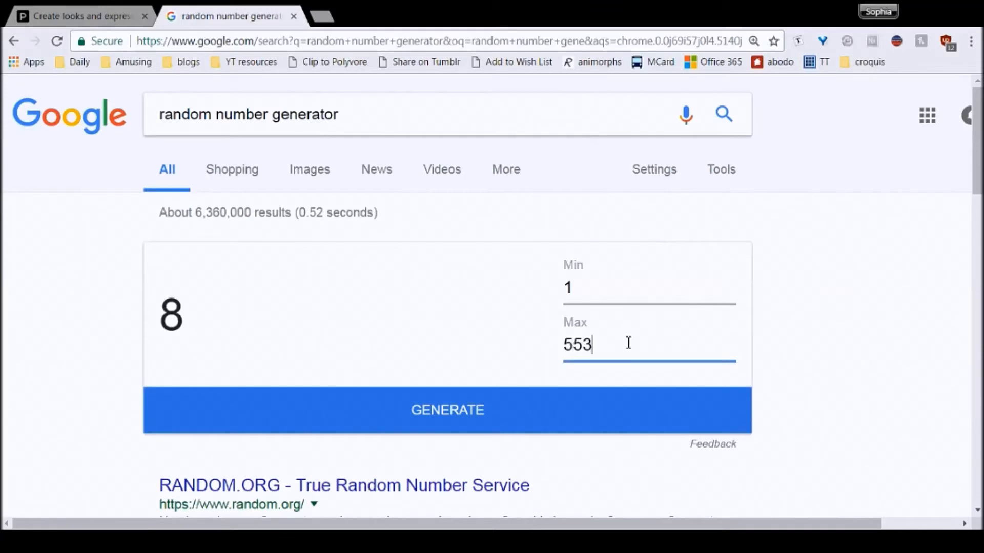
{"action": "left_click", "coordinate": [475, 416]}
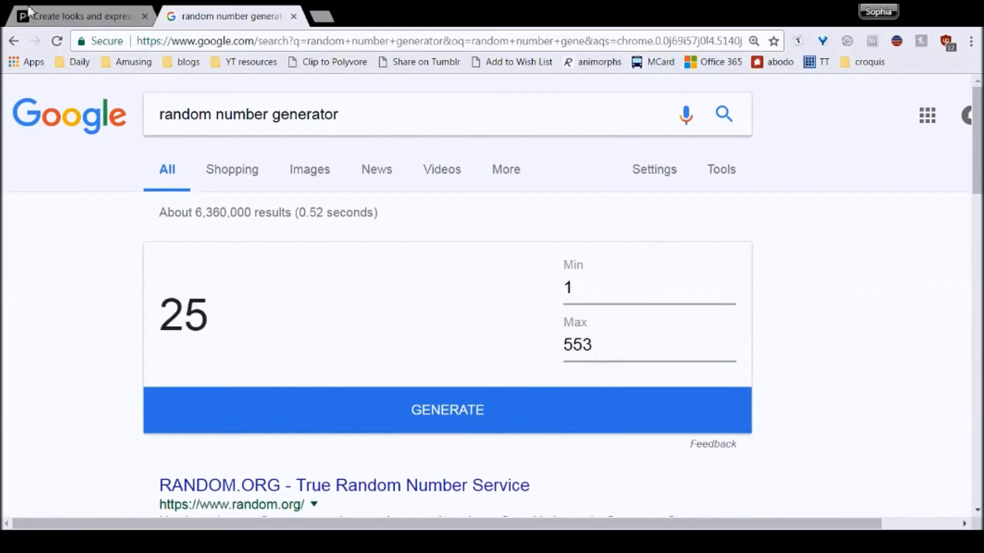
- Return to the Polyvore collage editor and go to page 25 of My Items
{"action": "left_click", "coordinate": [148, 20]}
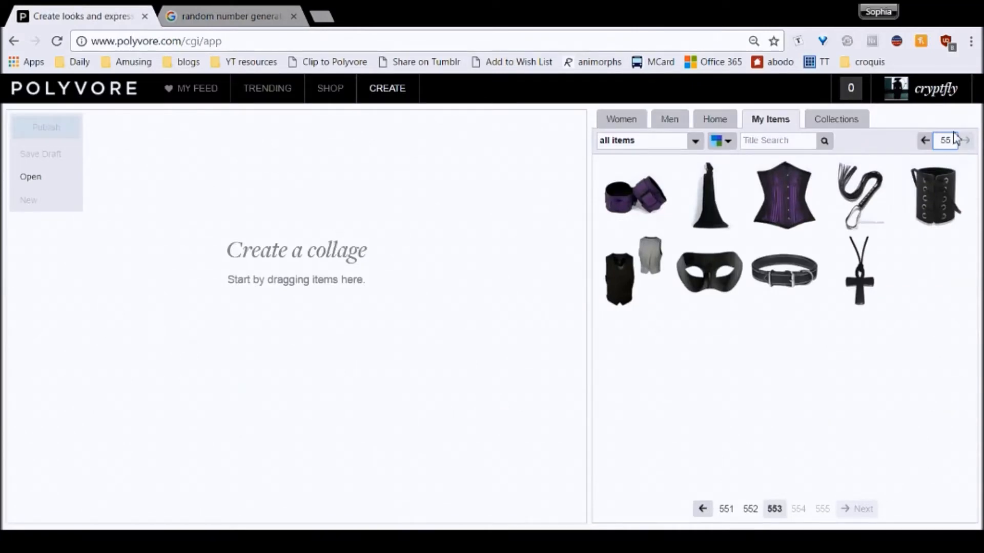
{"action": "type", "text": "25"}
{"action": "key", "text": "Return"}
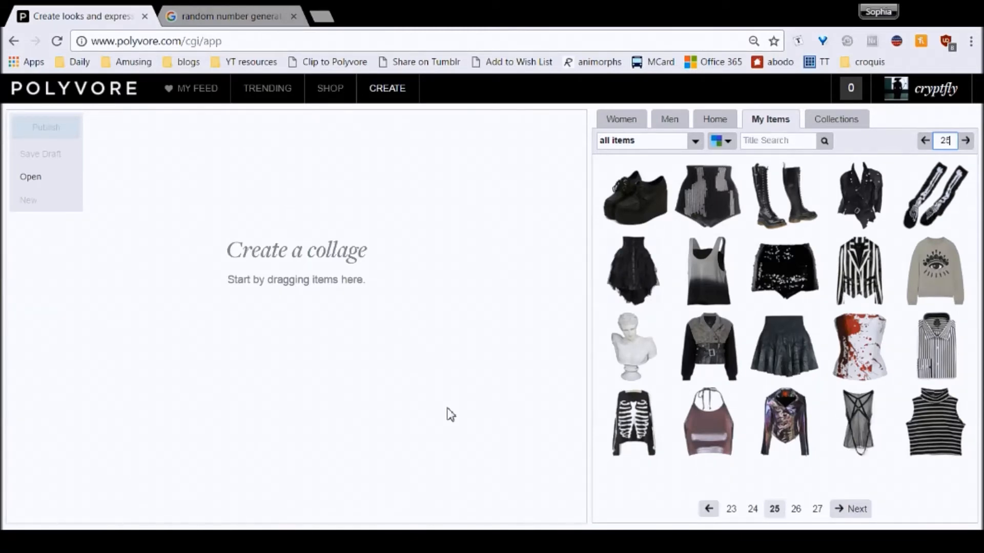
- Preview the details of the Black Metal Gothic Mini Skirt and the black and silver sequined shorts
{"action": "left_click", "coordinate": [787, 364]}
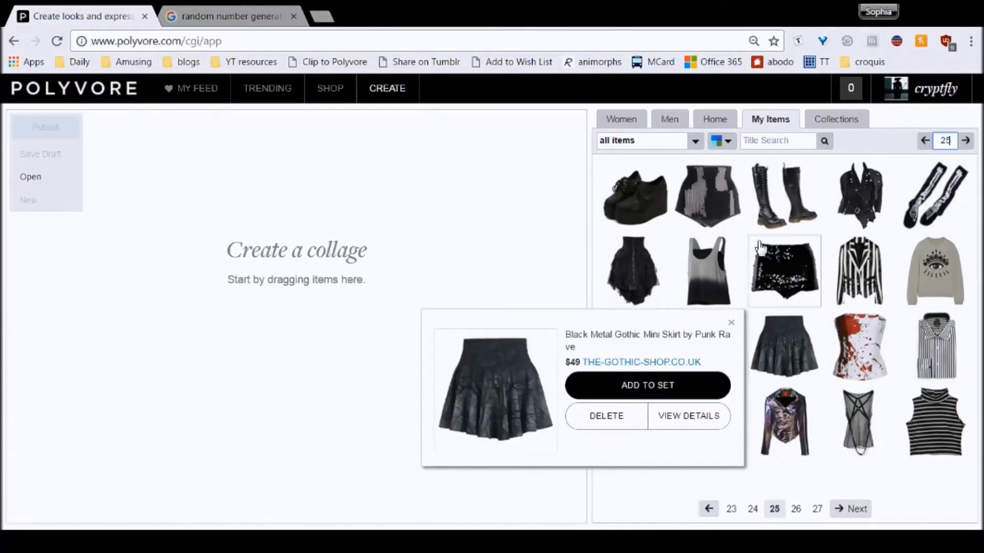
{"action": "left_click", "coordinate": [743, 219]}
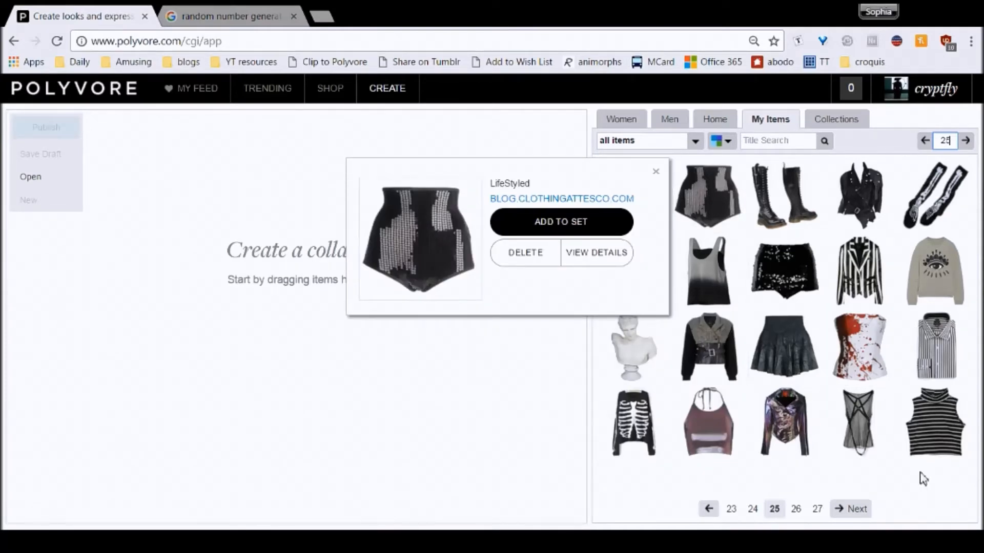
{"action": "left_click", "coordinate": [932, 484]}
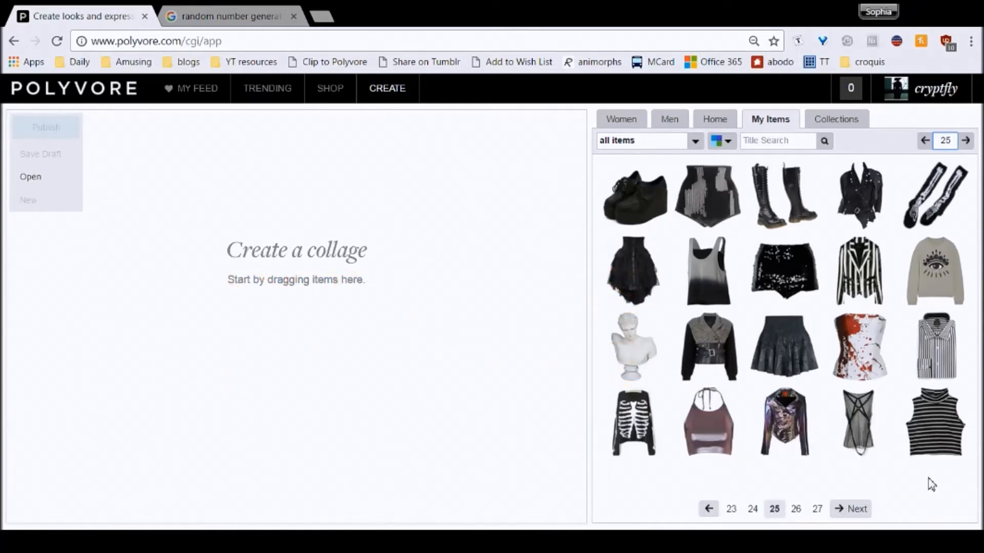
- Add the black and silver sequined shorts to the collage and enlarge them
{"action": "left_click_drag", "start_coordinate": [709, 194], "coordinate": [312, 345]}
{"action": "left_click", "coordinate": [405, 384]}
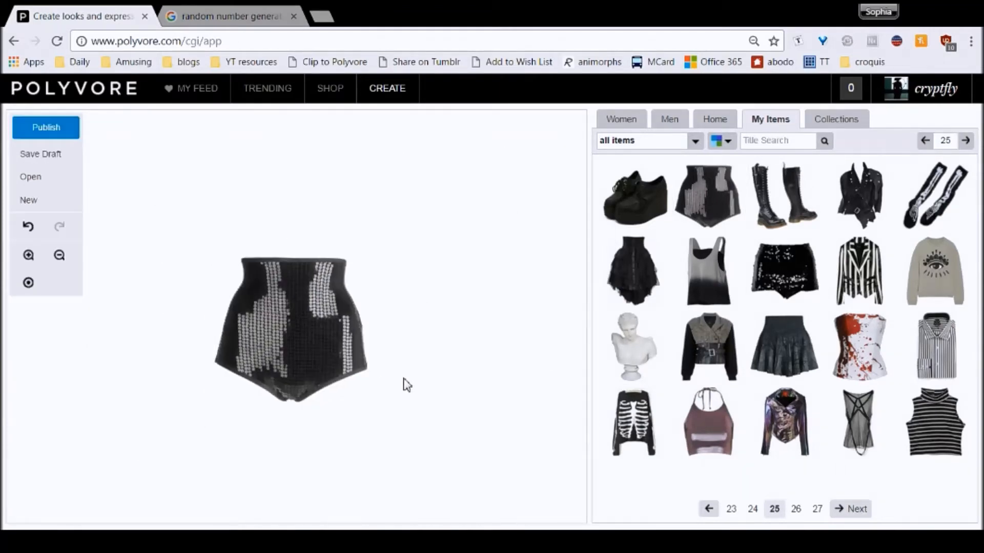
{"action": "left_click", "coordinate": [326, 338]}
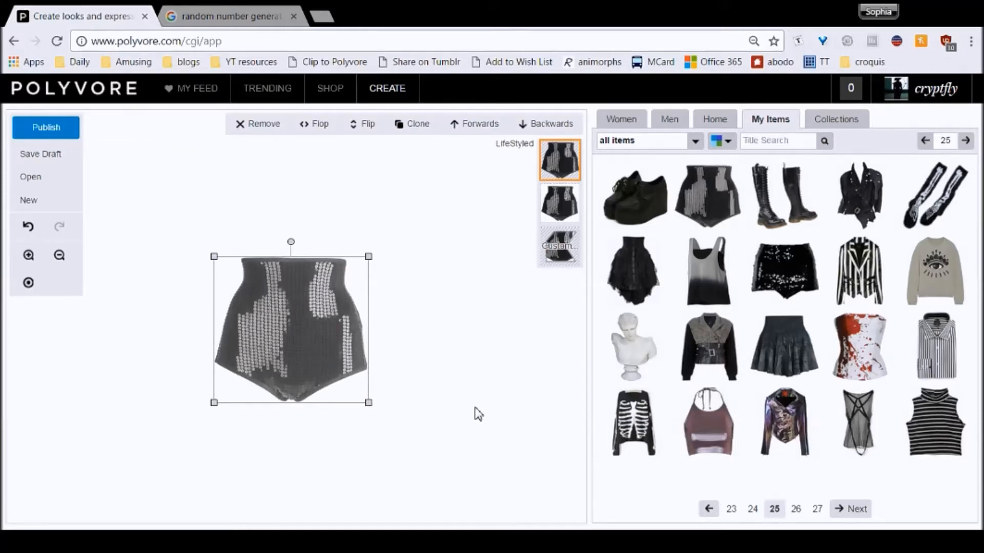
{"action": "left_click_drag", "start_coordinate": [371, 406], "coordinate": [433, 401]}
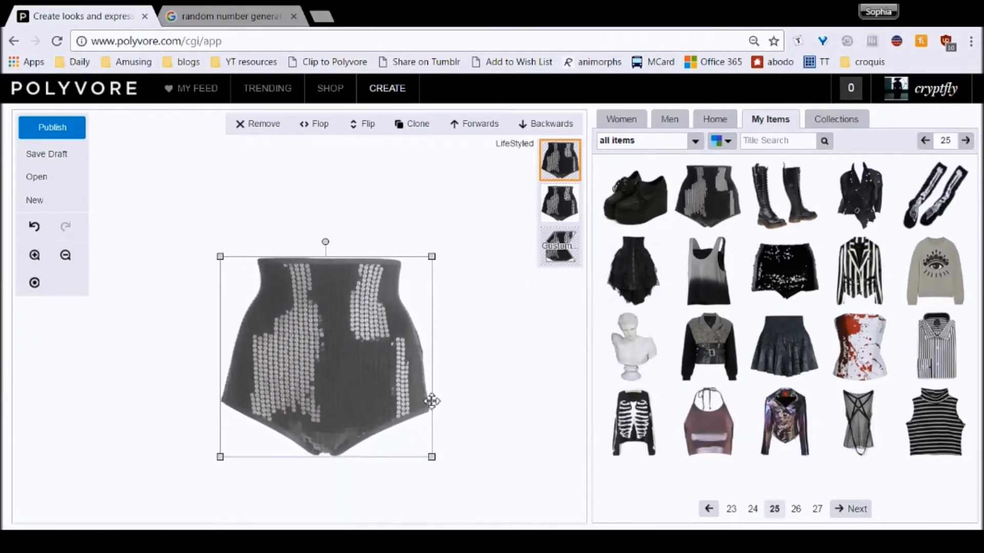
- Switch the sequined shorts to the image version that keeps its background
{"action": "left_click", "coordinate": [561, 205]}
{"action": "left_click", "coordinate": [327, 343]}
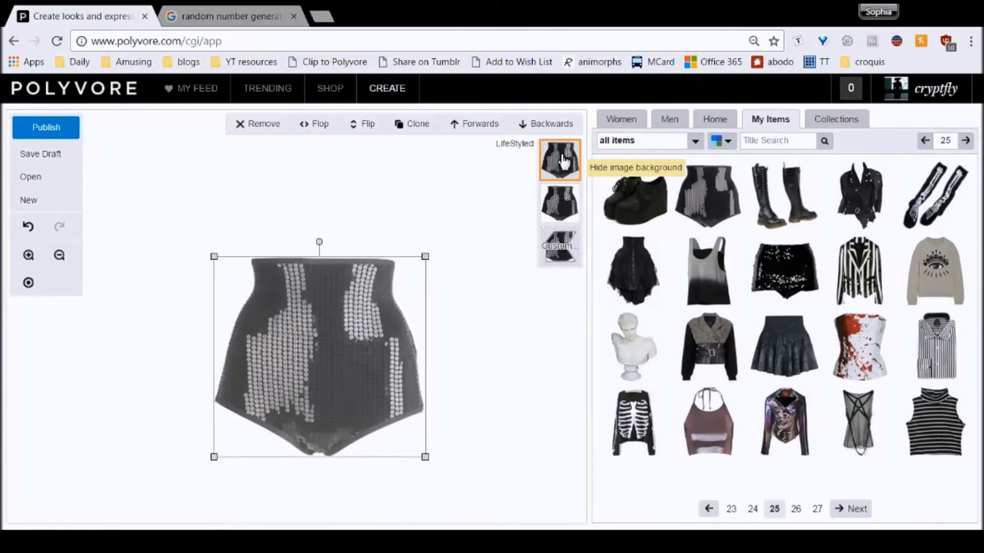
{"action": "left_click", "coordinate": [554, 213]}
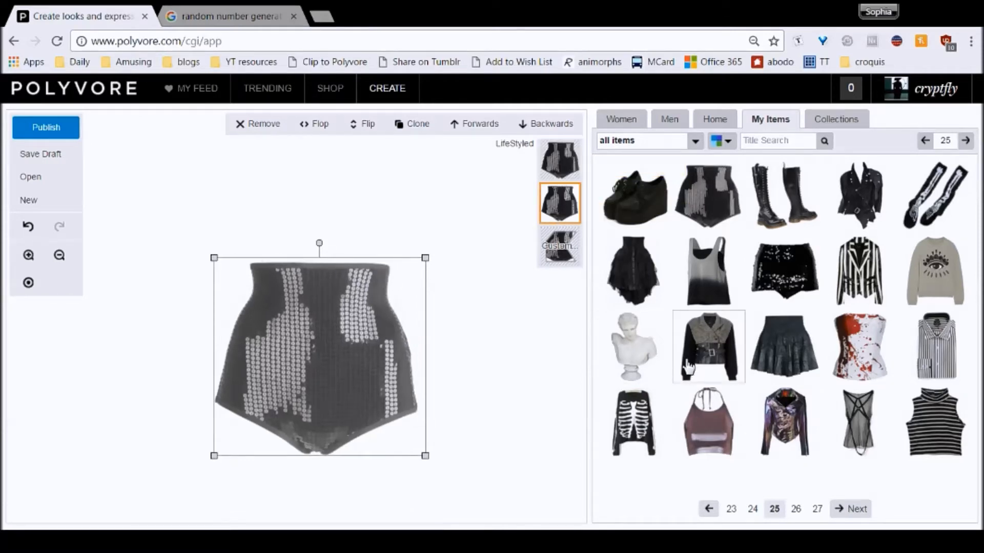
- Try the Black Metal Gothic Mini Skirt layered behind the shorts' background and remove it from the collage
{"action": "left_click_drag", "start_coordinate": [766, 362], "coordinate": [439, 285]}
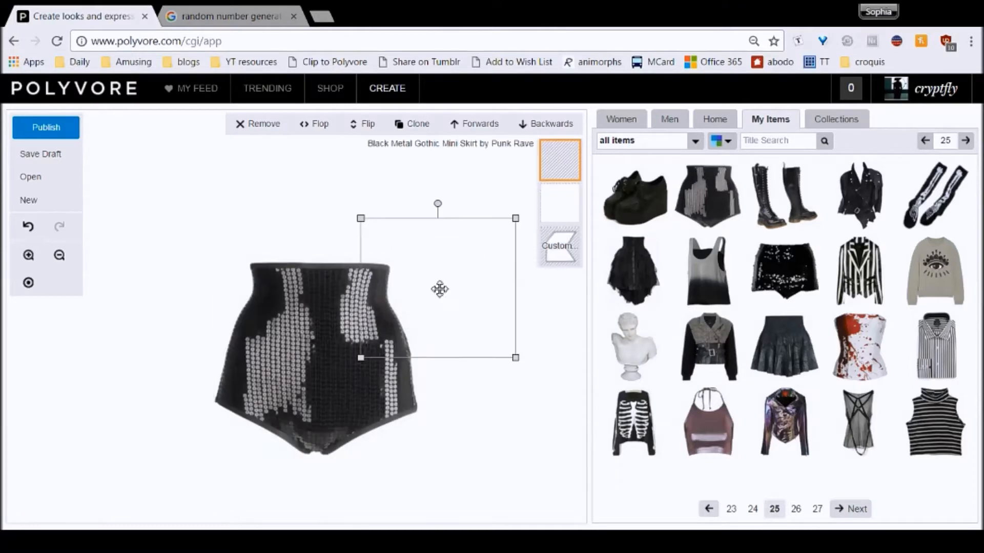
{"action": "left_click", "coordinate": [475, 124]}
{"action": "left_click", "coordinate": [511, 416]}
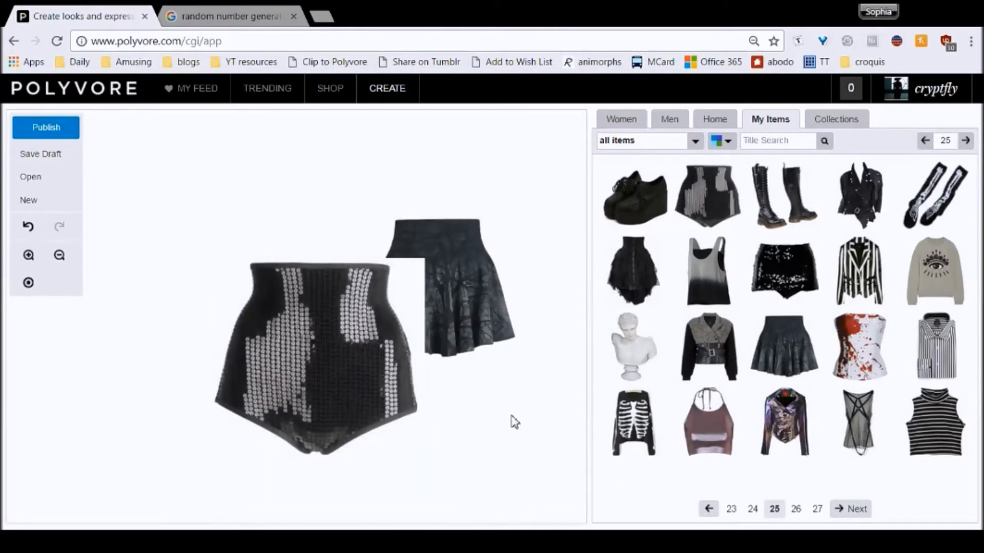
{"action": "left_click", "coordinate": [460, 319]}
{"action": "left_click", "coordinate": [277, 125]}
- Try the suggested partial cutout as the shorts' custom background and cancel the change
{"action": "left_click", "coordinate": [323, 380]}
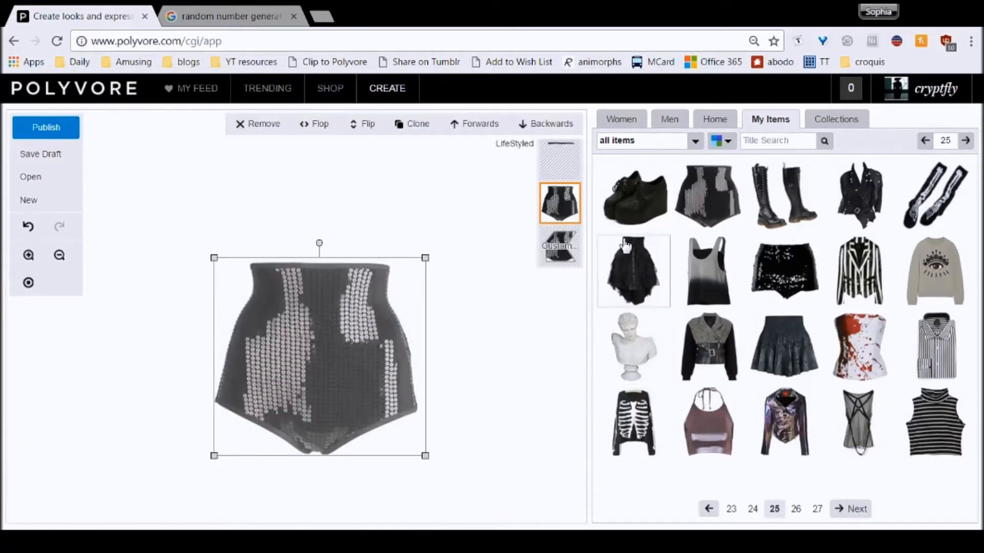
{"action": "left_click", "coordinate": [561, 247]}
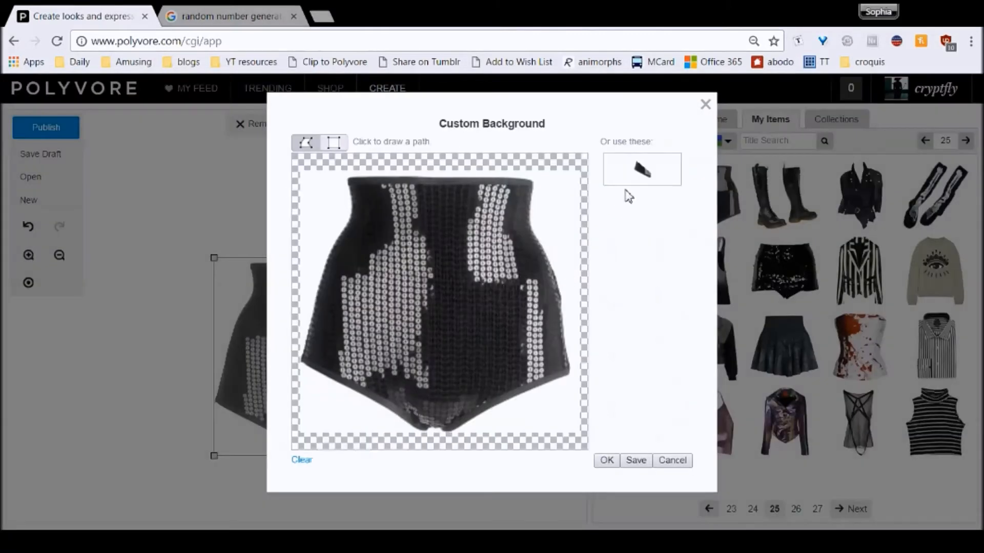
{"action": "left_click", "coordinate": [653, 182]}
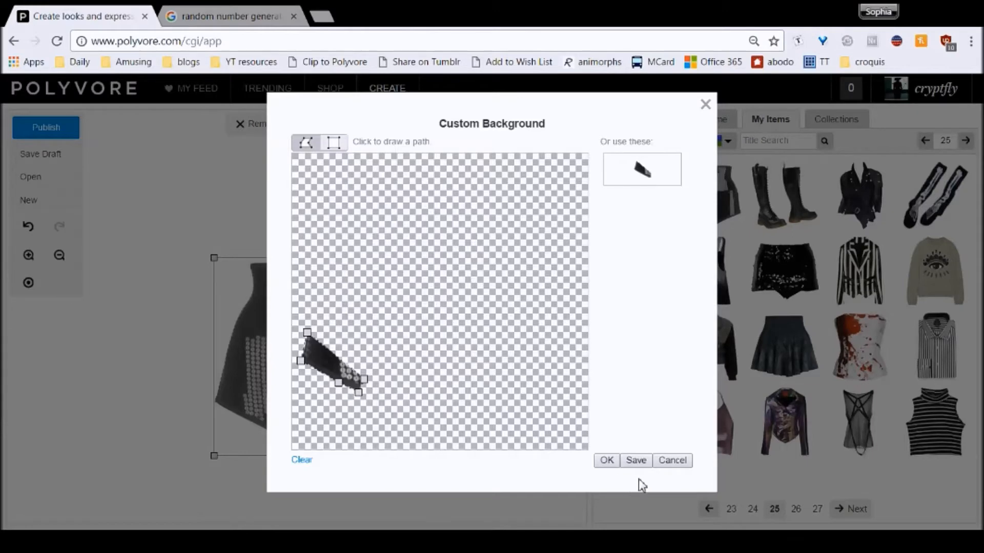
{"action": "left_click", "coordinate": [666, 463]}
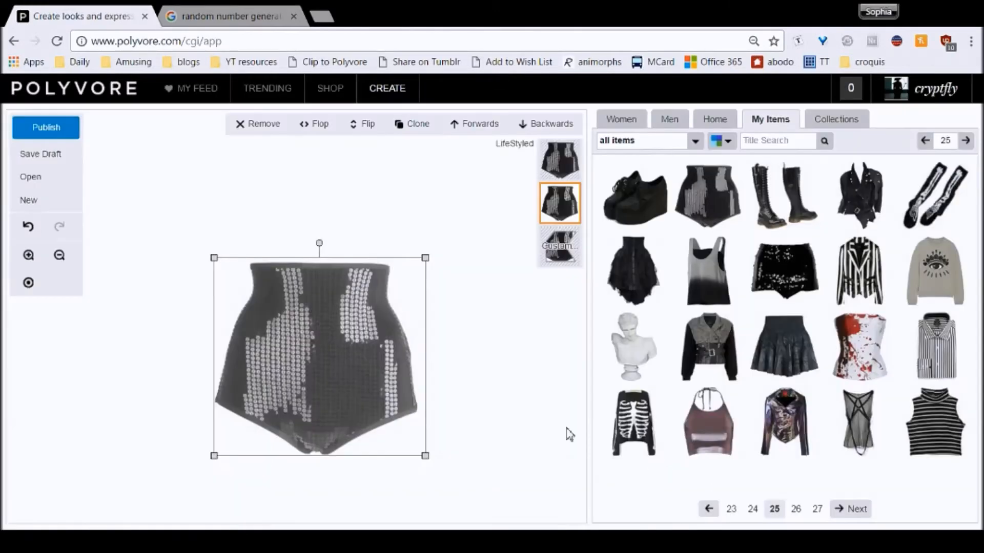
- Move the sequined shorts slightly down and to the right in the collage
{"action": "left_click", "coordinate": [491, 381]}
{"action": "left_click_drag", "start_coordinate": [318, 376], "coordinate": [354, 390]}
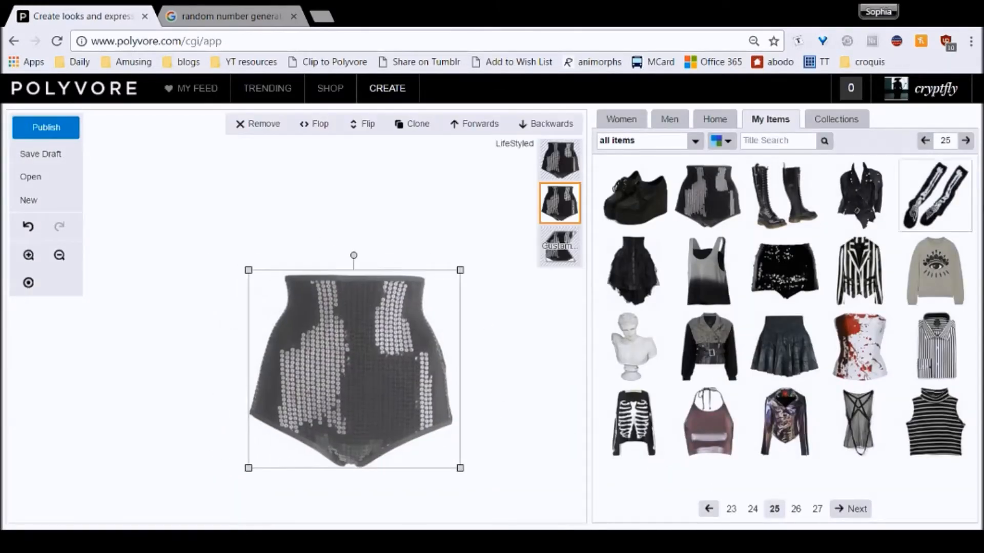
- Go back through My Items to page 21 and add the 7 Claw Spikes Choker to the collage
{"action": "left_click", "coordinate": [925, 140]}
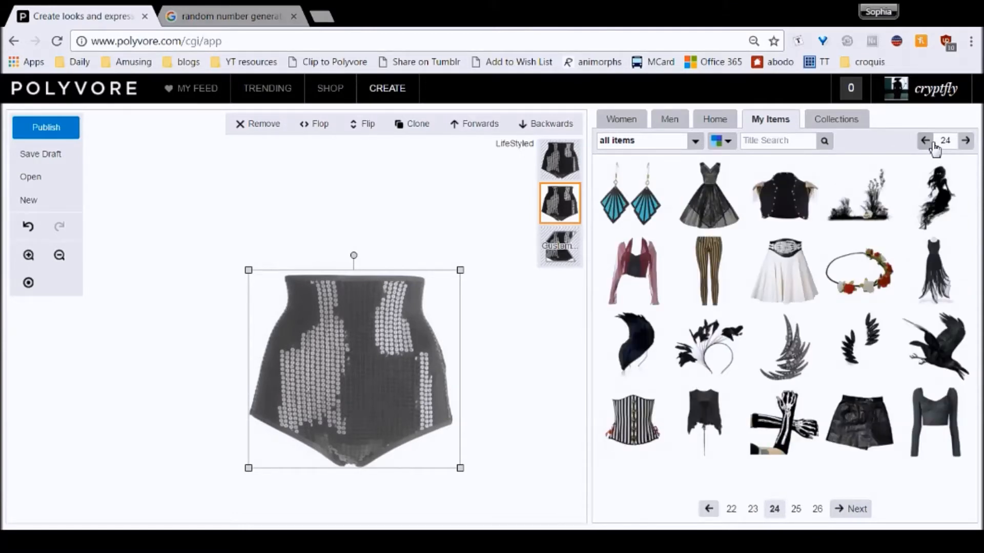
{"action": "left_click", "coordinate": [932, 143]}
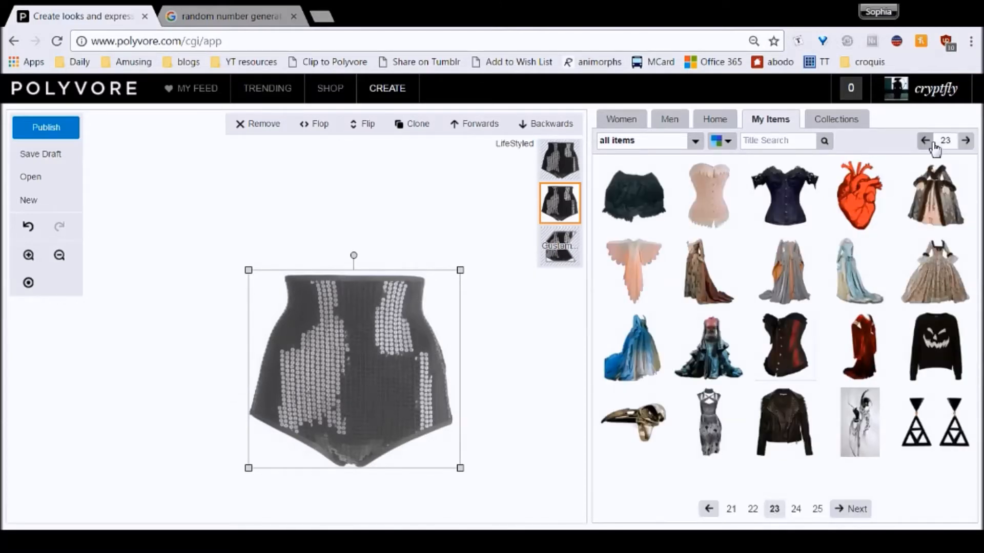
{"action": "left_click", "coordinate": [931, 143]}
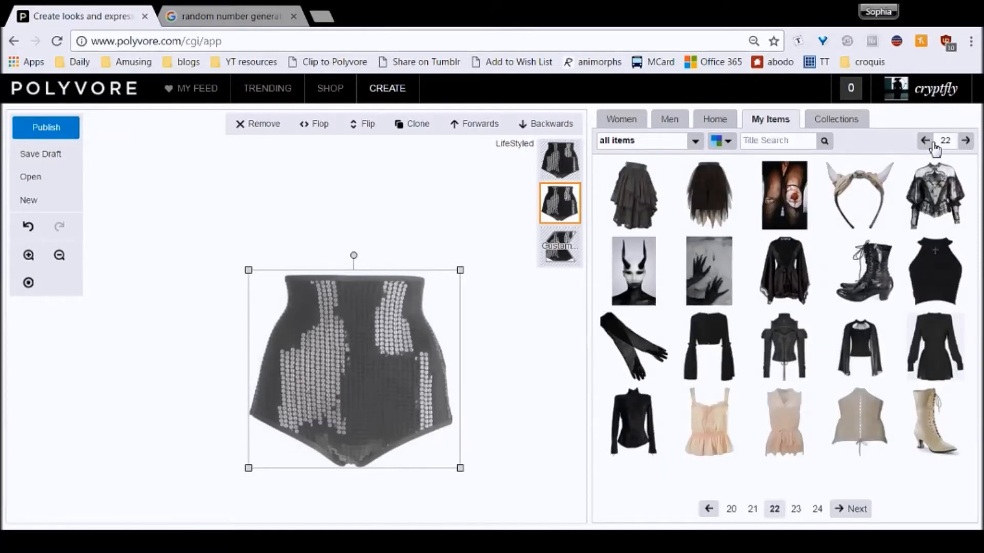
{"action": "left_click", "coordinate": [933, 145]}
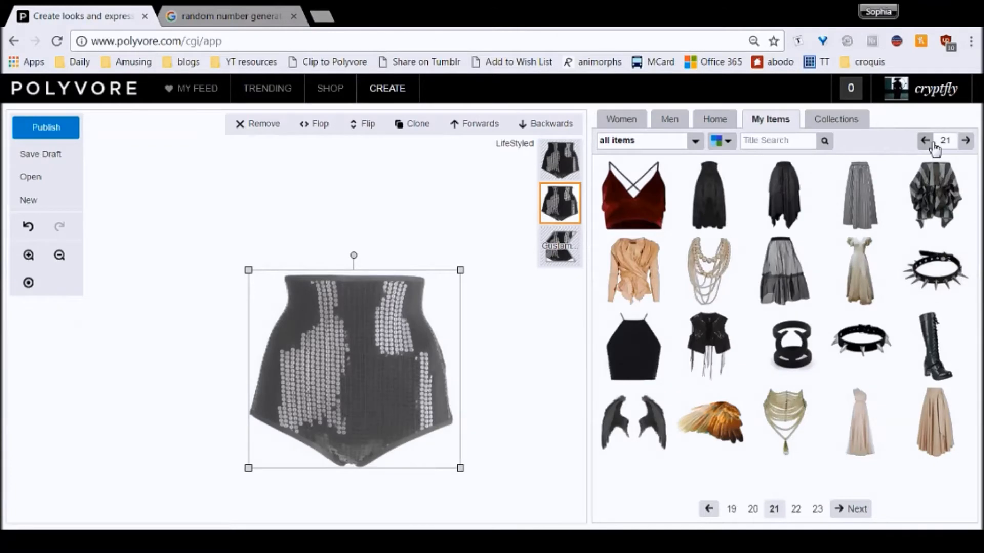
{"action": "left_click", "coordinate": [871, 348]}
- Add the glitter-parted hair image beside the shorts and the Creature of the Night top above them, from page 19 of My Items
{"action": "left_click", "coordinate": [926, 144]}
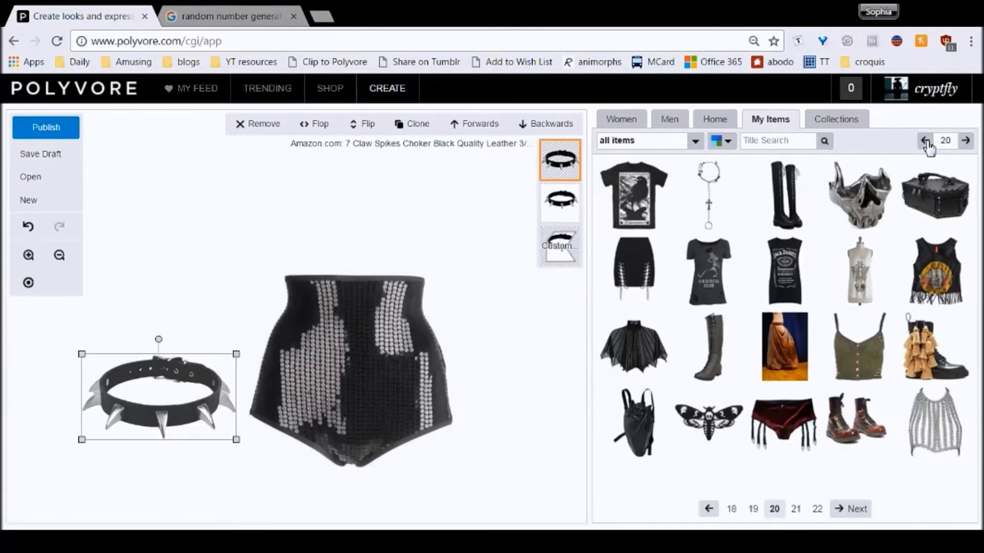
{"action": "left_click", "coordinate": [928, 147]}
{"action": "left_click", "coordinate": [784, 347]}
{"action": "left_click_drag", "start_coordinate": [936, 421], "coordinate": [361, 240]}
{"action": "left_click_drag", "start_coordinate": [512, 443], "coordinate": [505, 387]}
{"action": "left_click", "coordinate": [143, 433]}
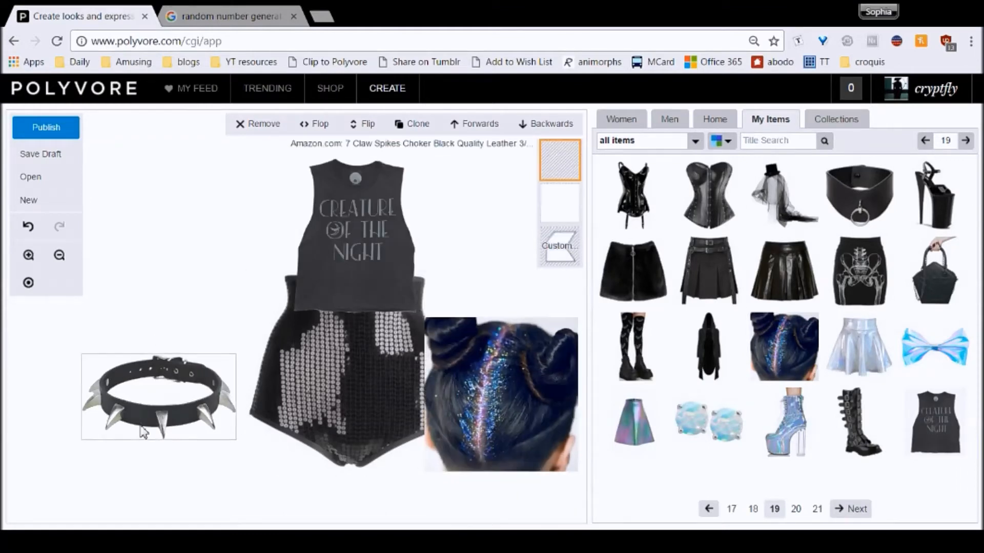
- Replace the spiked choker in the collage with the Fleet Ilya Black O Ring Curved Collar Necklace from page 19 of My Items
{"action": "left_click", "coordinate": [279, 131]}
{"action": "left_click_drag", "start_coordinate": [842, 194], "coordinate": [136, 376]}
- Replace the Creature of the Night top with the Buckle Up black lace-up halter top from page 18 of My Items
{"action": "left_click", "coordinate": [297, 177]}
{"action": "left_click", "coordinate": [264, 125]}
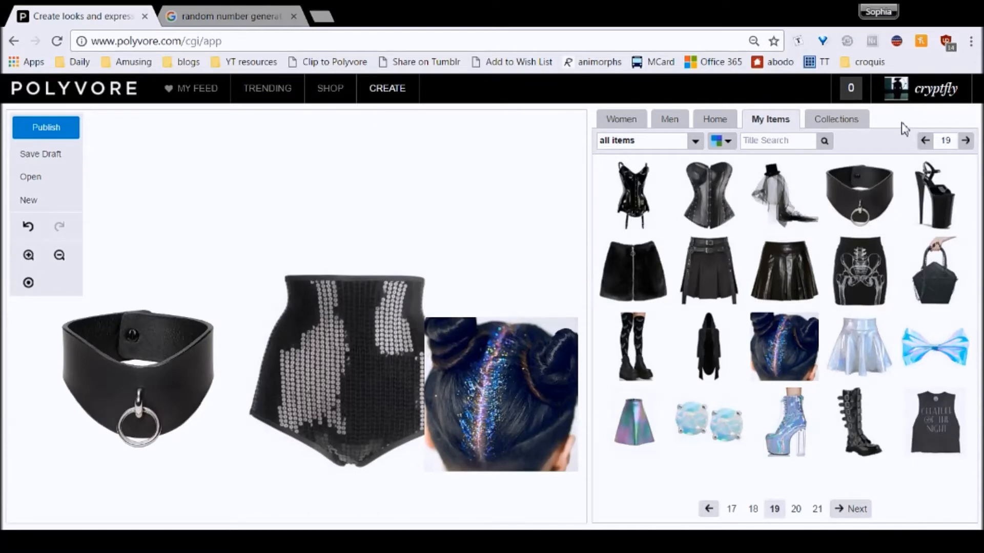
{"action": "left_click", "coordinate": [925, 141]}
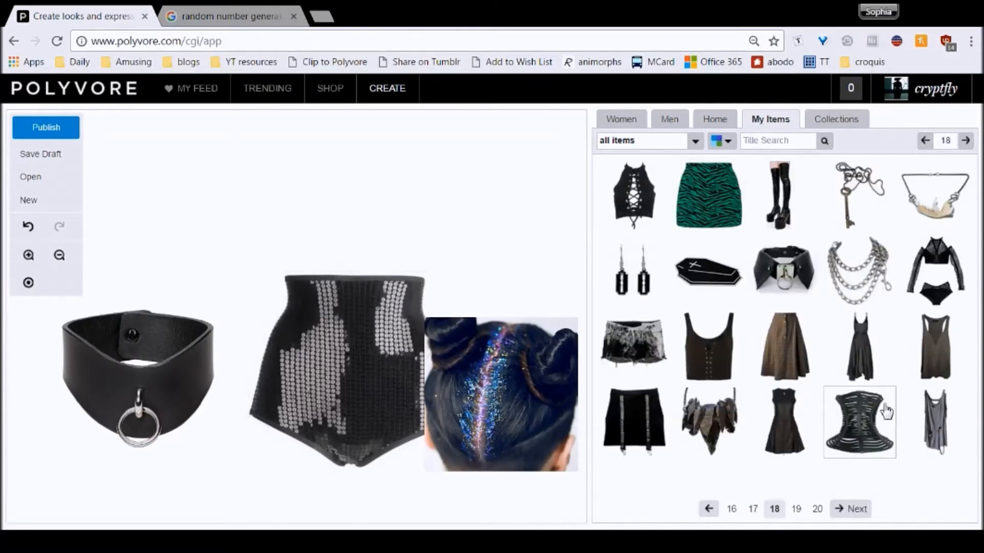
{"action": "left_click_drag", "start_coordinate": [651, 214], "coordinate": [299, 254]}
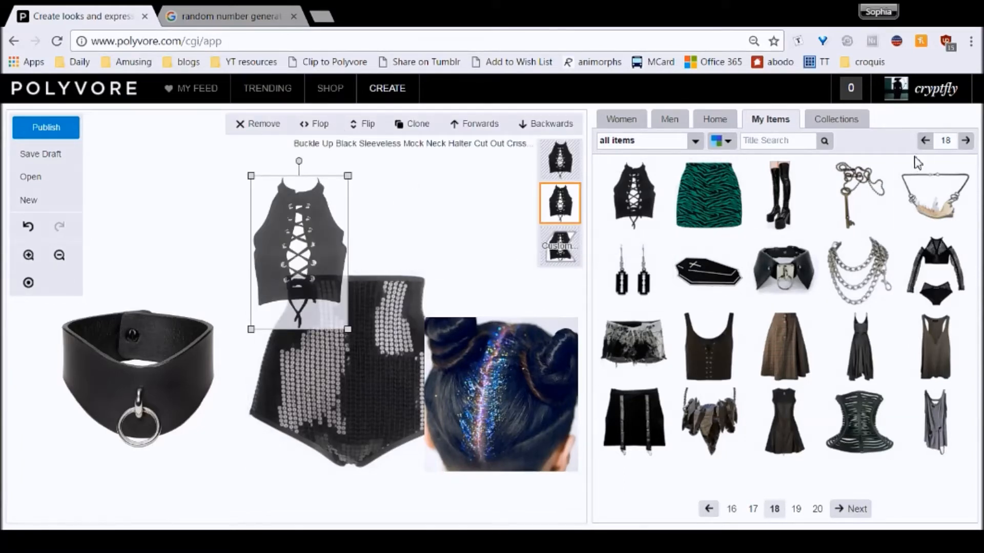
- Replace the O-ring curved collar with the Collar Choker W/ Mini Ring from page 18 of My Items
{"action": "left_click", "coordinate": [925, 142]}
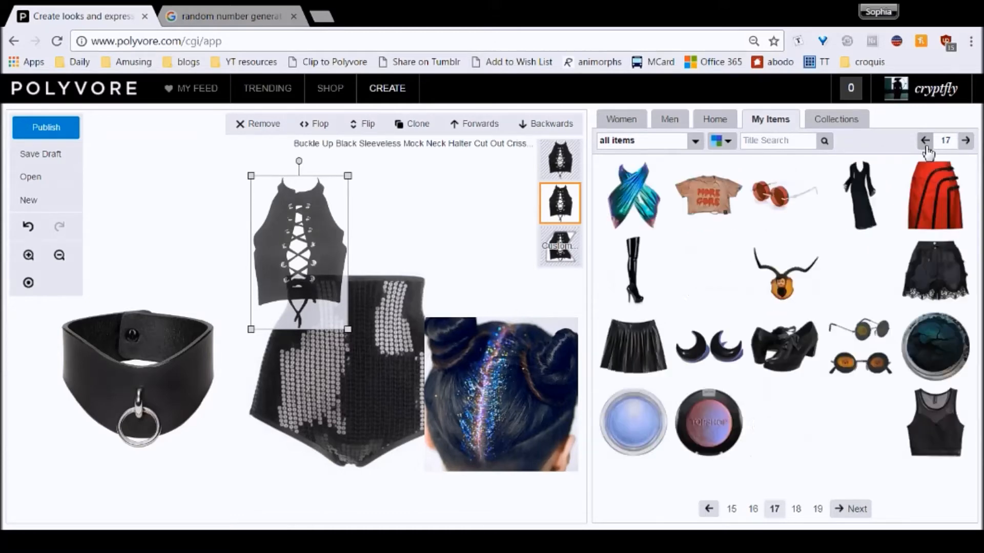
{"action": "left_click", "coordinate": [965, 140]}
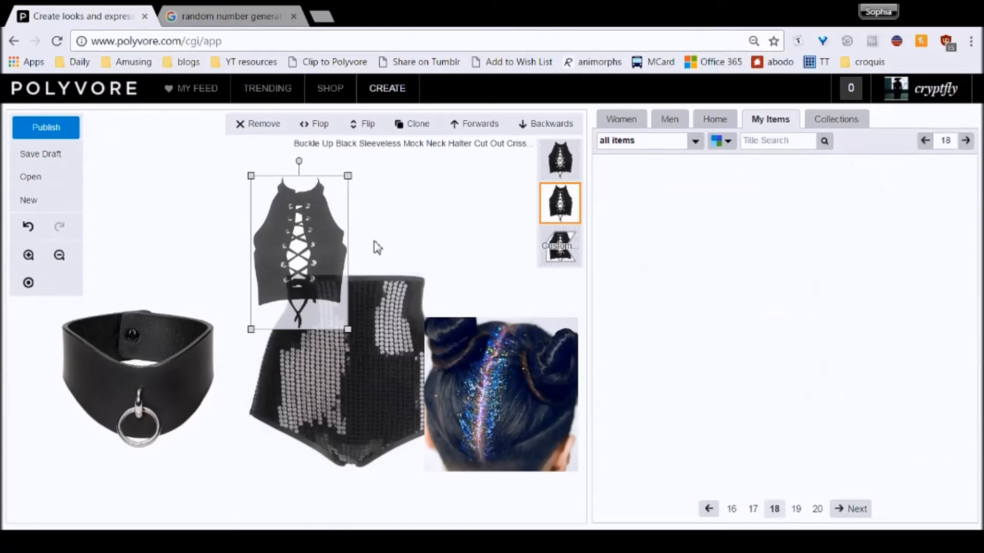
{"action": "left_click", "coordinate": [149, 356]}
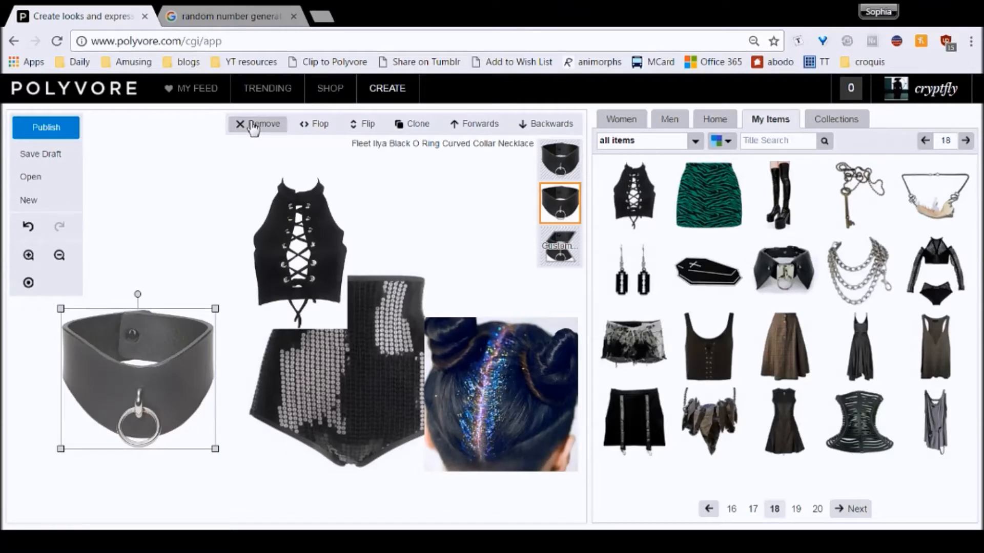
{"action": "left_click", "coordinate": [256, 124]}
{"action": "left_click_drag", "start_coordinate": [784, 269], "coordinate": [177, 335]}
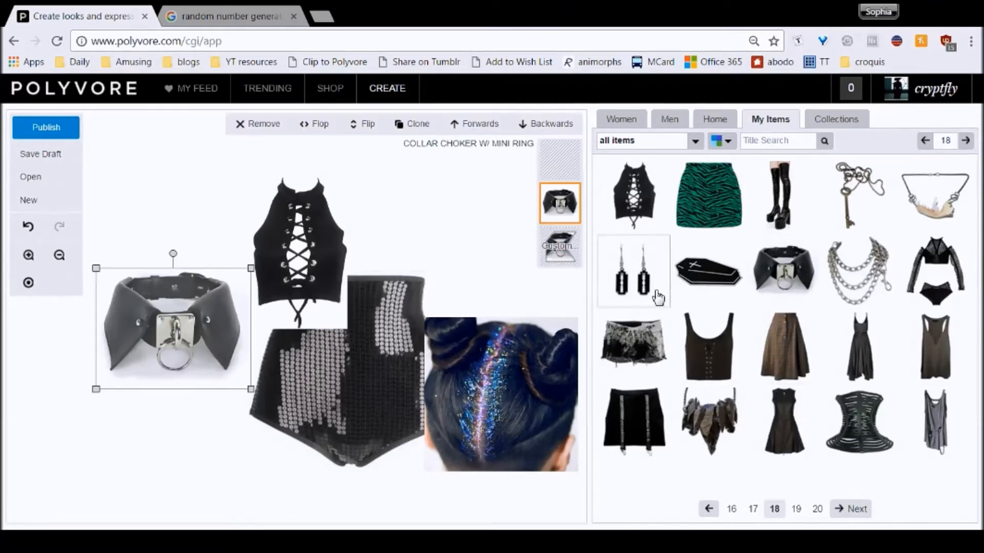
- Add the Lingered in Twilight eyeshadow and the TopShop Chameleon Glow in Wax + Wane from page 17 below the choker
{"action": "left_click", "coordinate": [923, 149]}
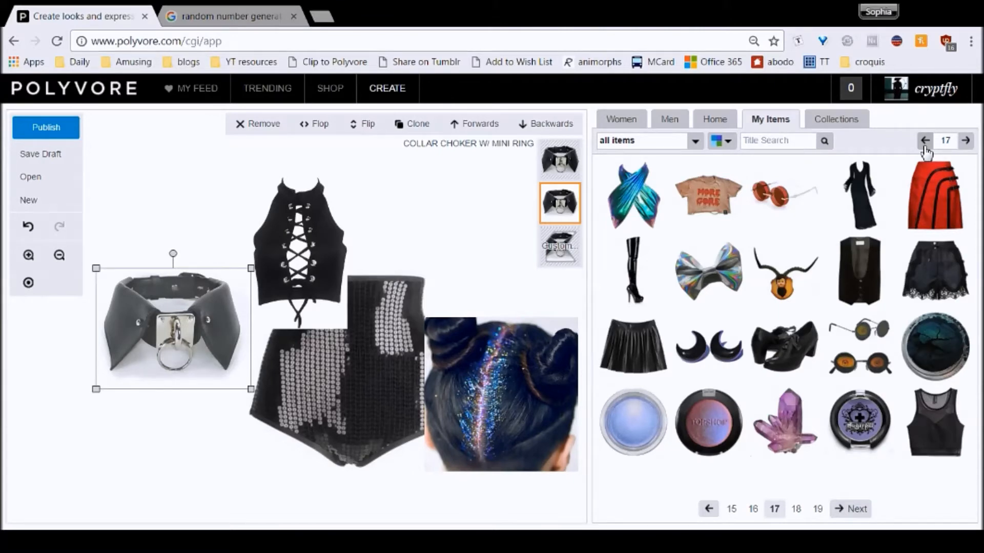
{"action": "left_click_drag", "start_coordinate": [935, 347], "coordinate": [259, 405]}
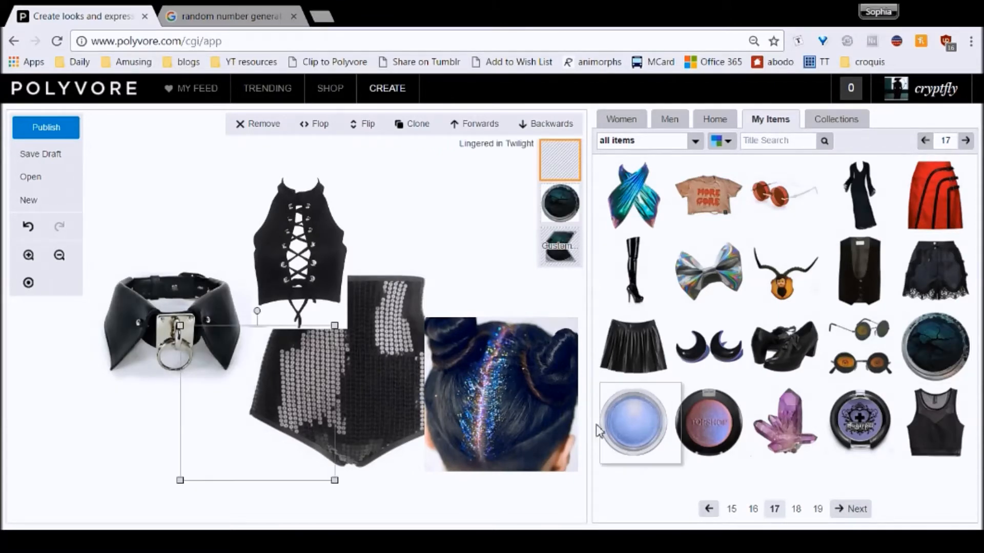
{"action": "left_click_drag", "start_coordinate": [709, 422], "coordinate": [136, 436]}
- Try the Black Leaky Cauldron from page 16 of My Items above the shorts and remove it from the collage
{"action": "left_click", "coordinate": [925, 149]}
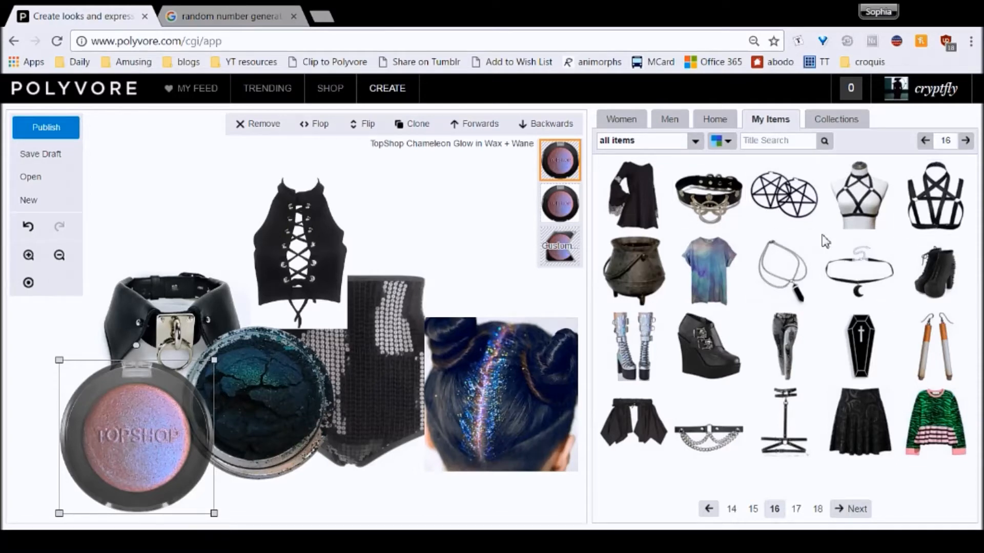
{"action": "left_click_drag", "start_coordinate": [634, 270], "coordinate": [411, 280]}
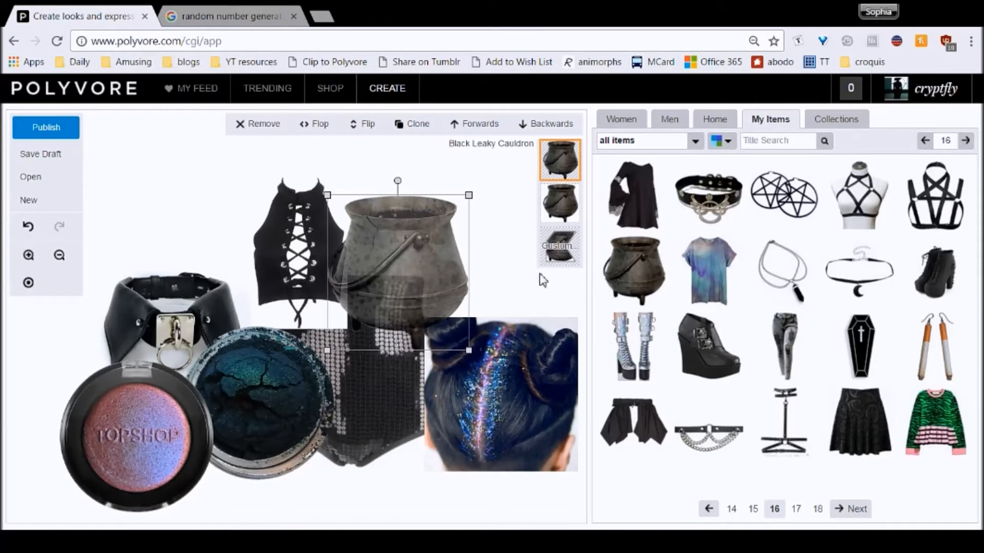
{"action": "left_click", "coordinate": [543, 304]}
{"action": "left_click", "coordinate": [404, 256]}
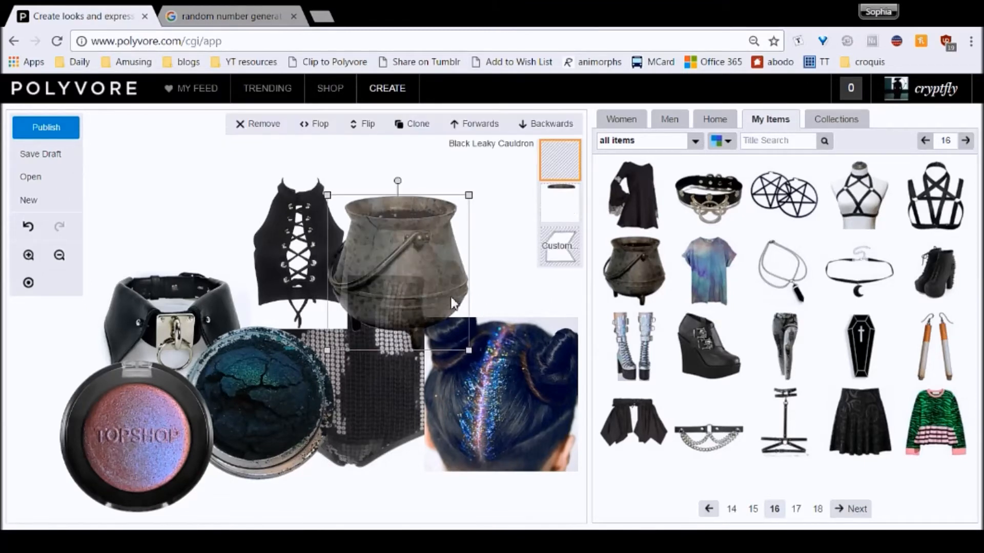
{"action": "left_click", "coordinate": [259, 123]}
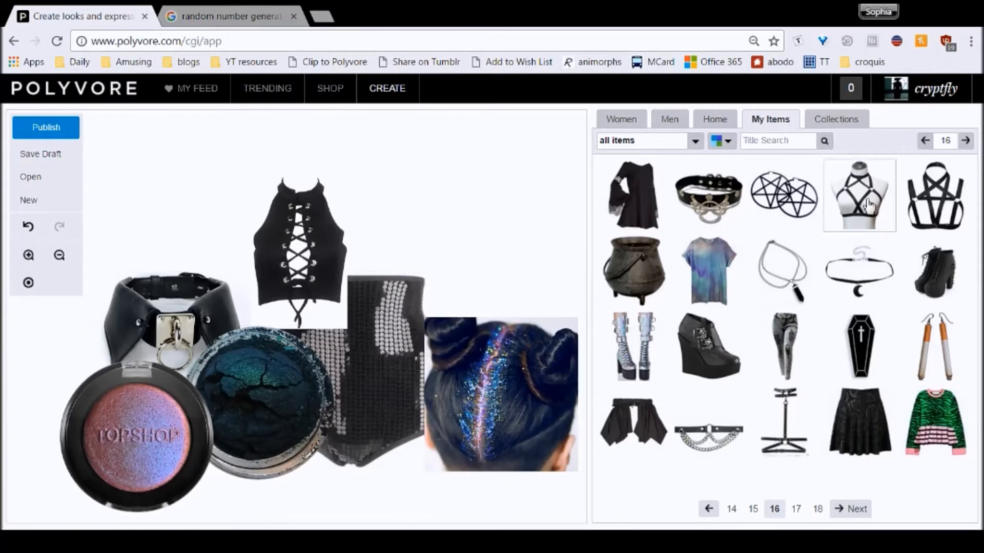
- Go back to page 13 of My Items and open the Etsy listing of the 90's Black Crush Velvet Mini Dress
{"action": "left_click", "coordinate": [927, 143]}
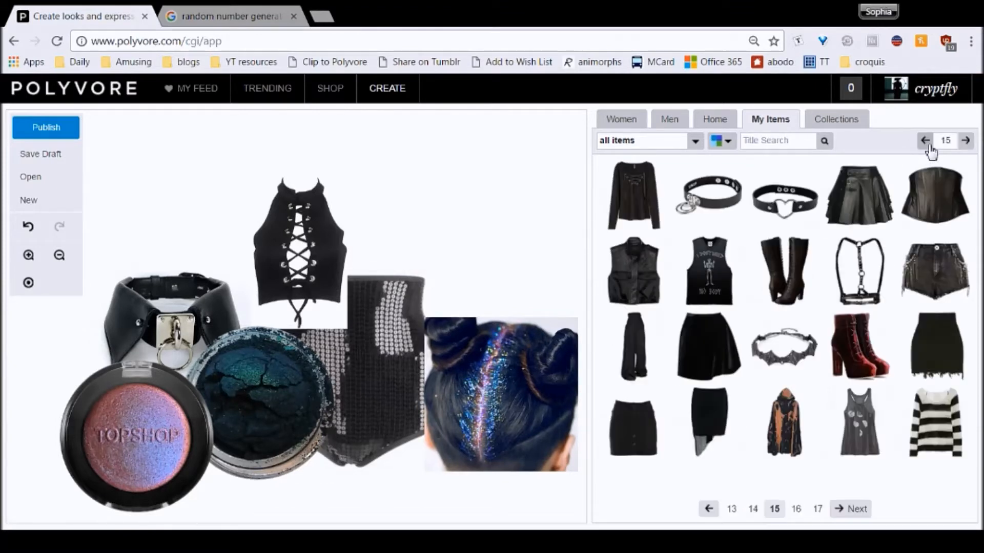
{"action": "left_click", "coordinate": [927, 144]}
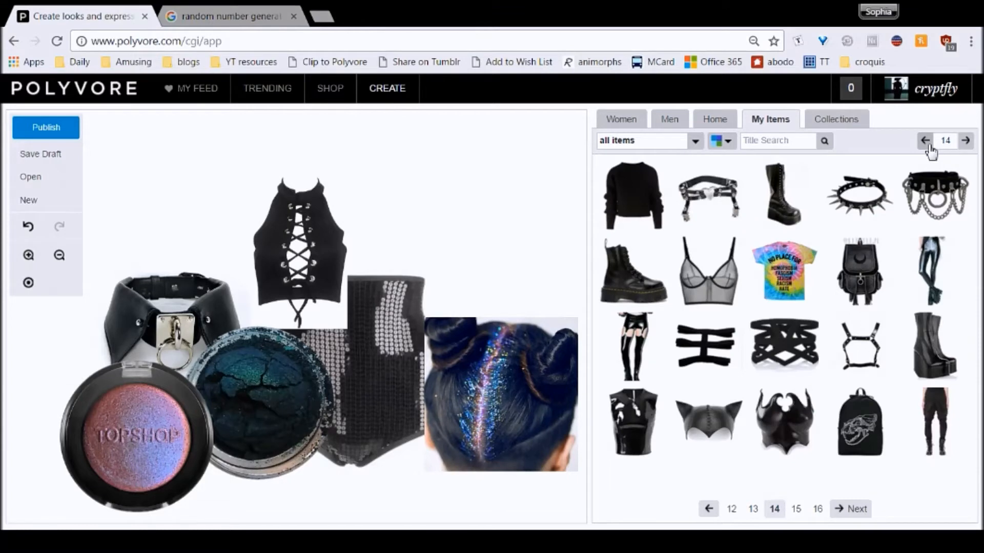
{"action": "left_click", "coordinate": [928, 143]}
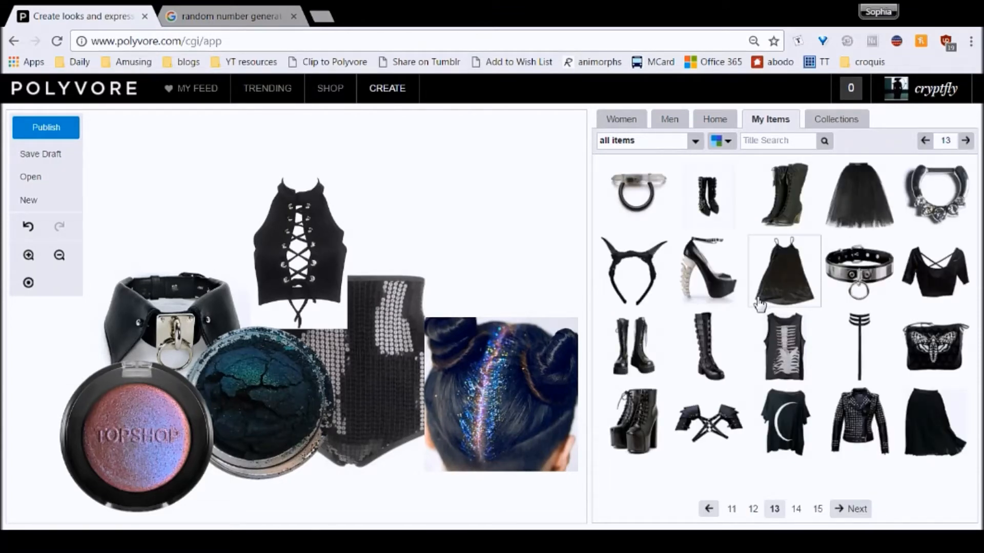
{"action": "left_click", "coordinate": [760, 304]}
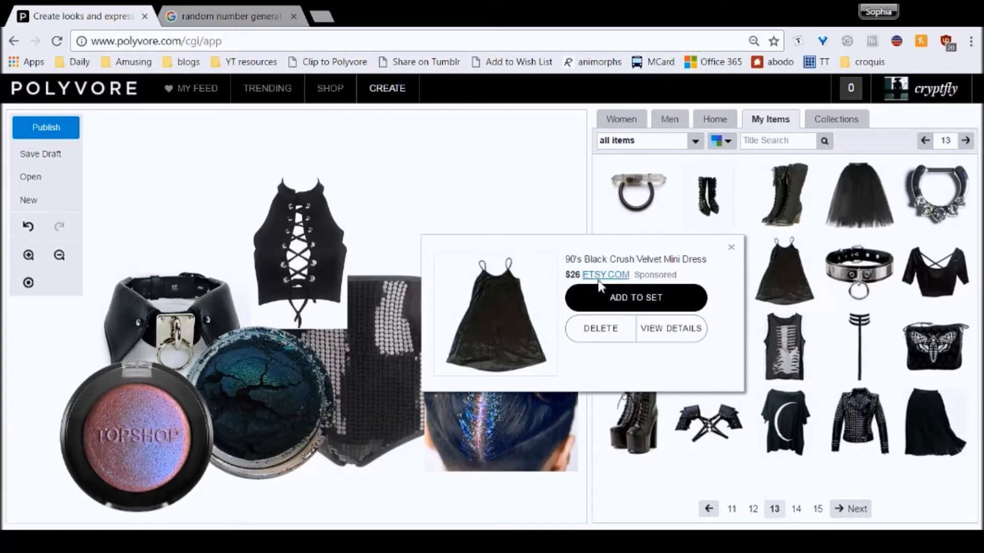
{"action": "left_click", "coordinate": [618, 275]}
{"action": "left_click", "coordinate": [251, 12]}
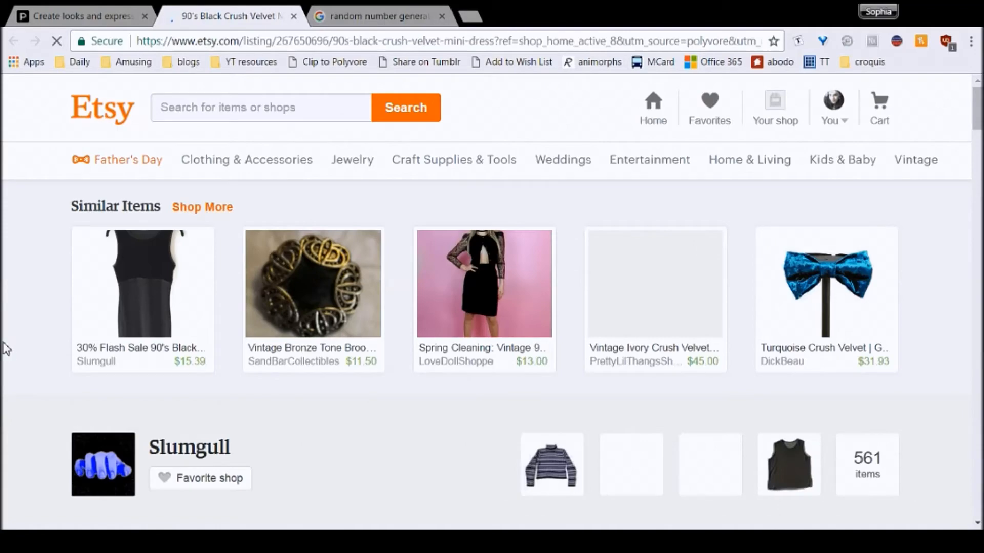
- Examine the dress's availability and the shop's other items on the Etsy page, and return to the collage editor
{"action": "scroll", "coordinate": [6, 354], "scroll_direction": "down", "scroll_amount": 4}
{"action": "scroll", "coordinate": [3, 327], "scroll_direction": "down", "scroll_amount": 12}
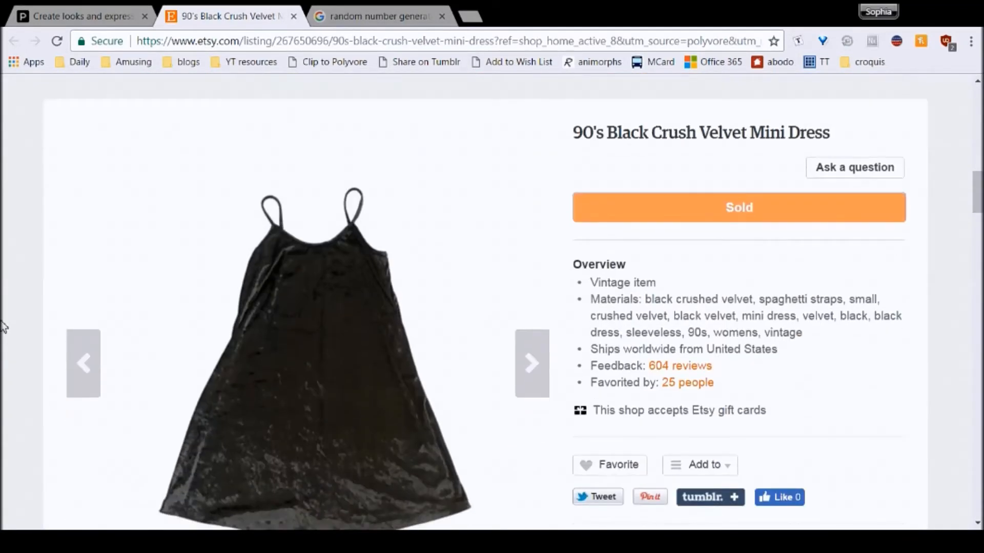
{"action": "scroll", "coordinate": [2, 327], "scroll_direction": "down", "scroll_amount": 10}
{"action": "scroll", "coordinate": [2, 327], "scroll_direction": "up", "scroll_amount": 10}
{"action": "scroll", "coordinate": [17, 249], "scroll_direction": "down", "scroll_amount": 6}
{"action": "scroll", "coordinate": [16, 249], "scroll_direction": "down", "scroll_amount": 6}
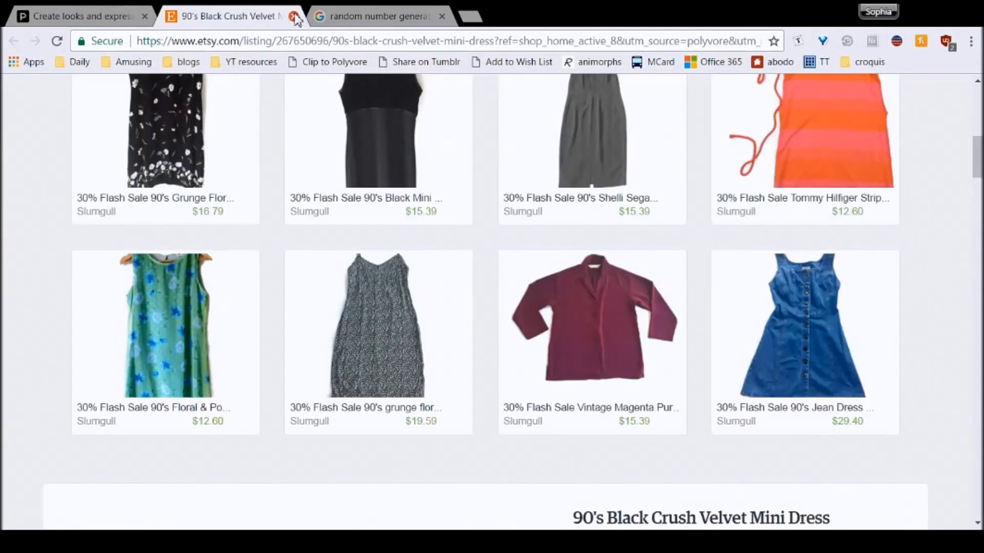
{"action": "left_click", "coordinate": [293, 17]}
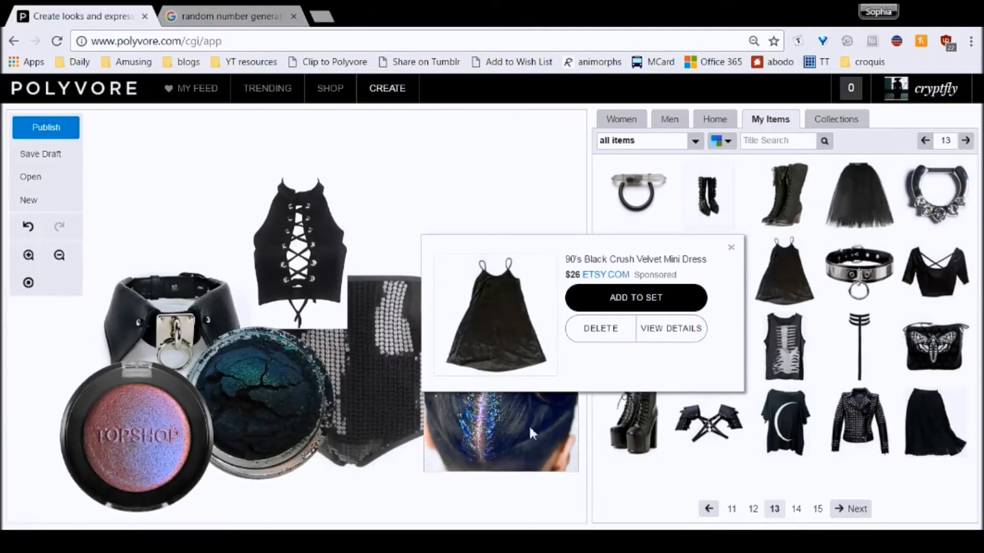
- Check the BOTICCA.COM store link of the All Seeing Eye Pyramid Earrings from page 12 of My Items and close the store page
{"action": "left_click", "coordinate": [925, 142]}
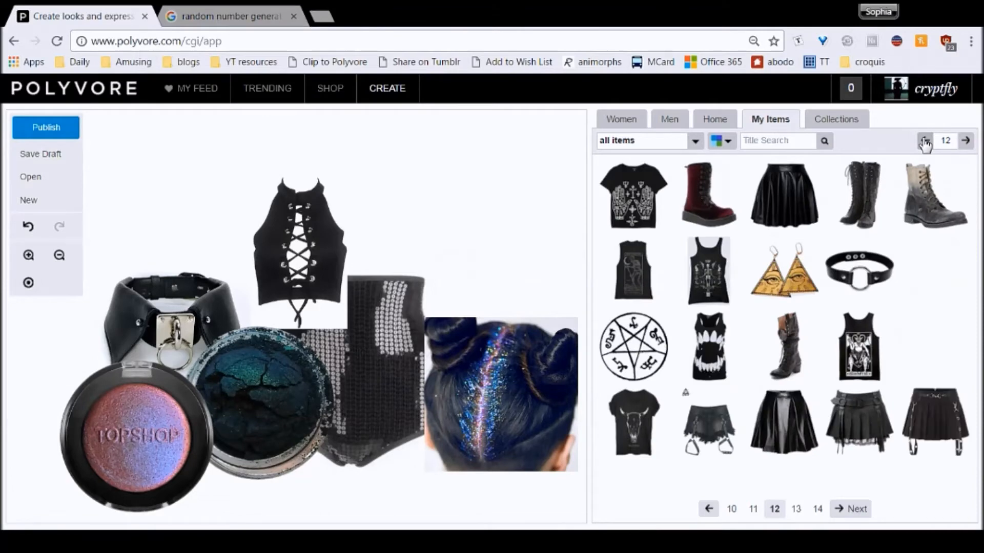
{"action": "left_click", "coordinate": [773, 296]}
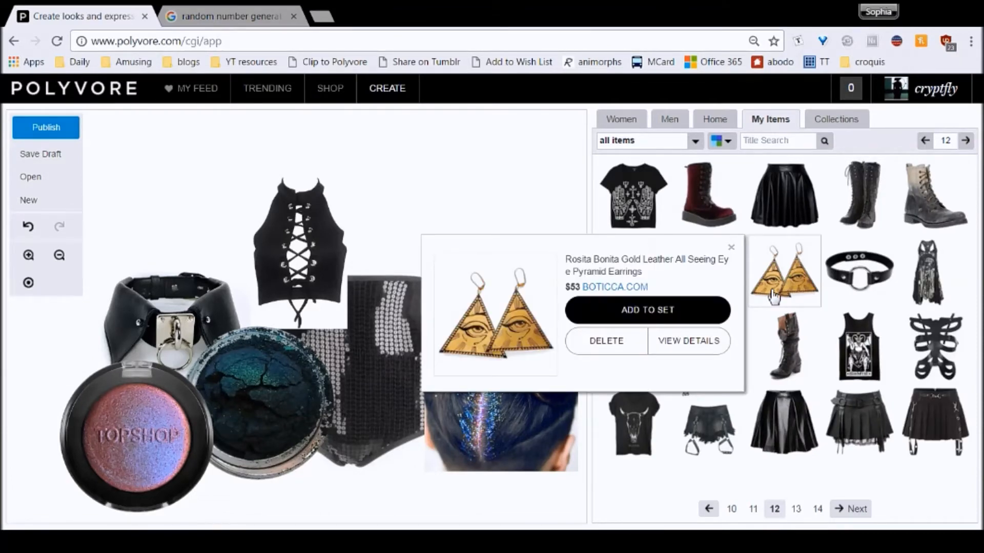
{"action": "left_click", "coordinate": [675, 299]}
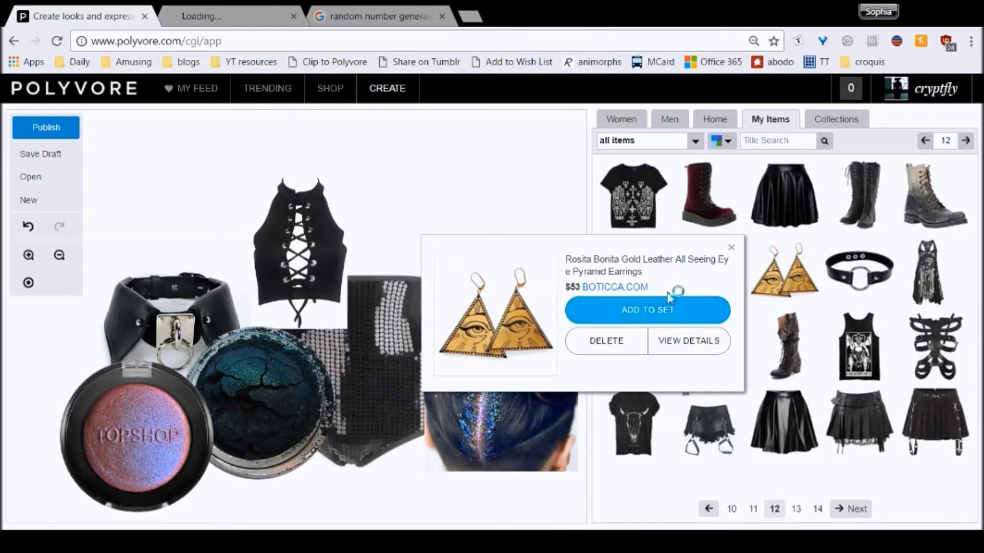
{"action": "left_click", "coordinate": [258, 15]}
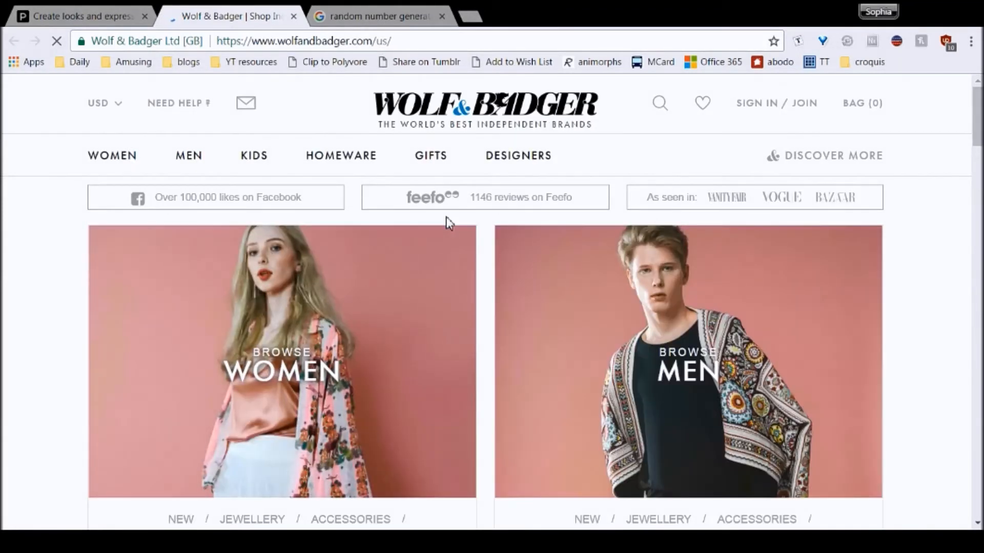
{"action": "scroll", "coordinate": [449, 223], "scroll_direction": "down", "scroll_amount": 12}
{"action": "scroll", "coordinate": [449, 223], "scroll_direction": "up", "scroll_amount": 12}
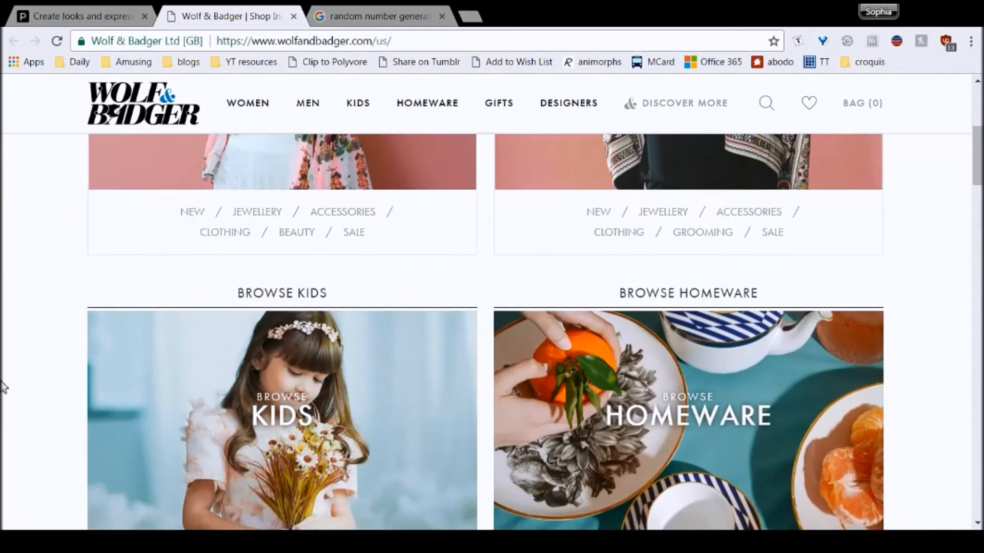
{"action": "left_click", "coordinate": [293, 17]}
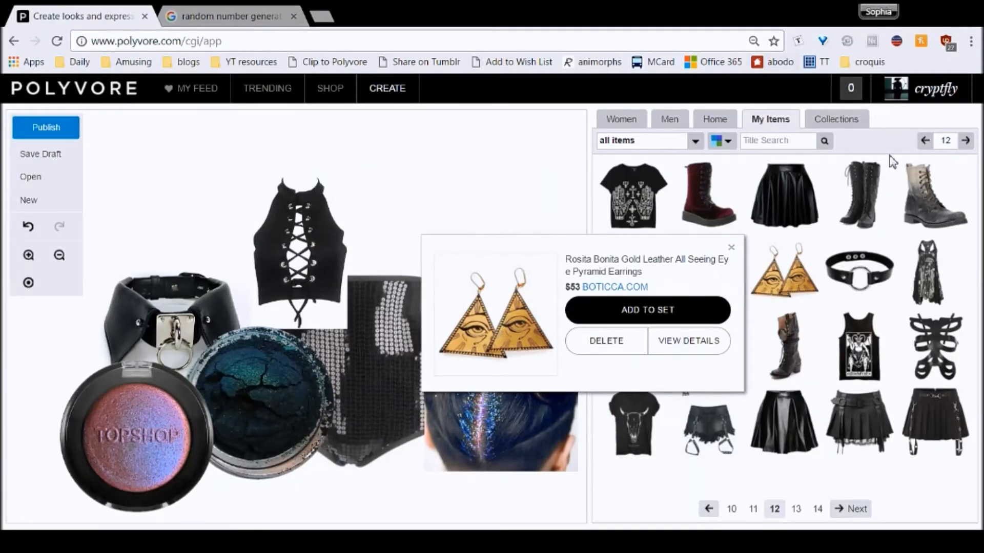
- Replace the lace-up halter top with the shiny black strappy bra top from page 8 of My Items
{"action": "left_click", "coordinate": [924, 140]}
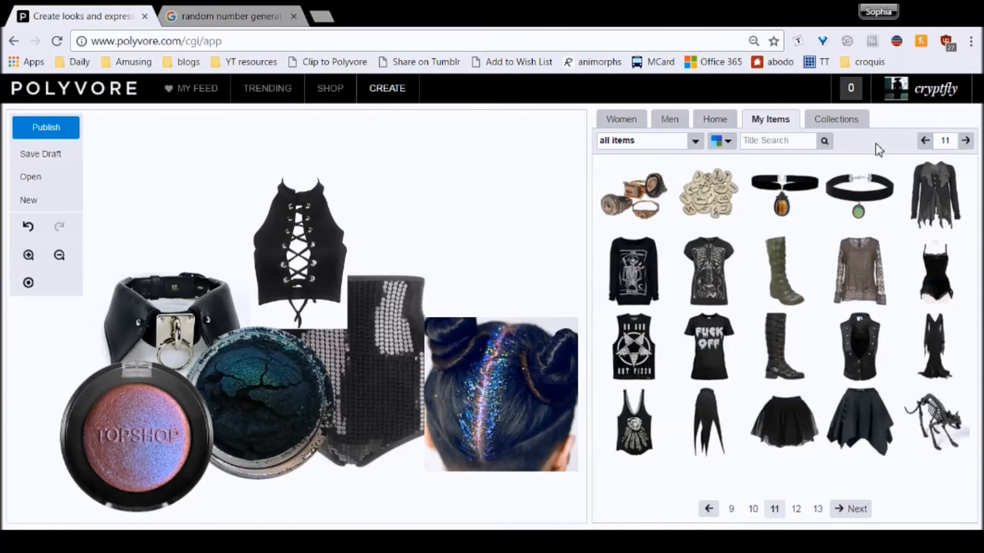
{"action": "left_click", "coordinate": [923, 142]}
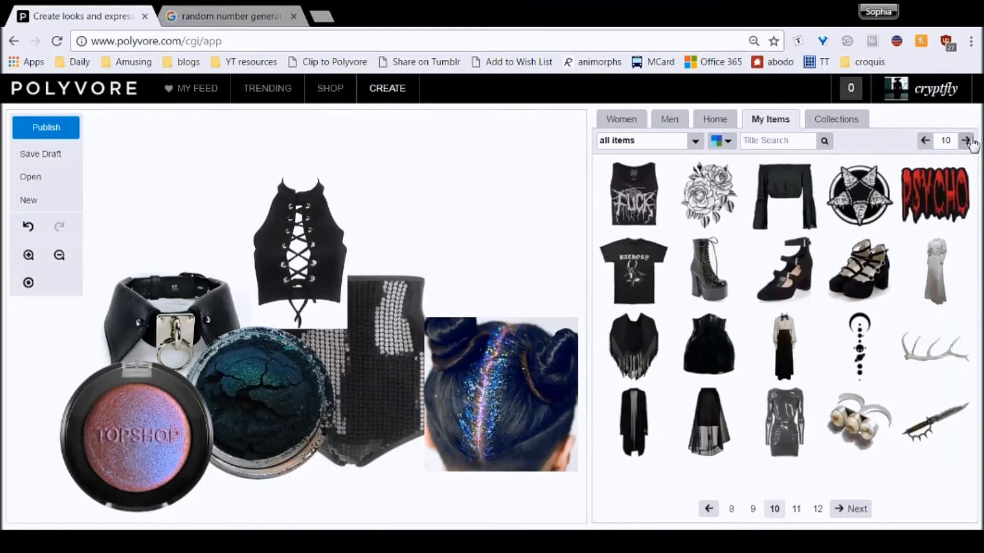
{"action": "left_click", "coordinate": [924, 142]}
{"action": "left_click", "coordinate": [923, 142]}
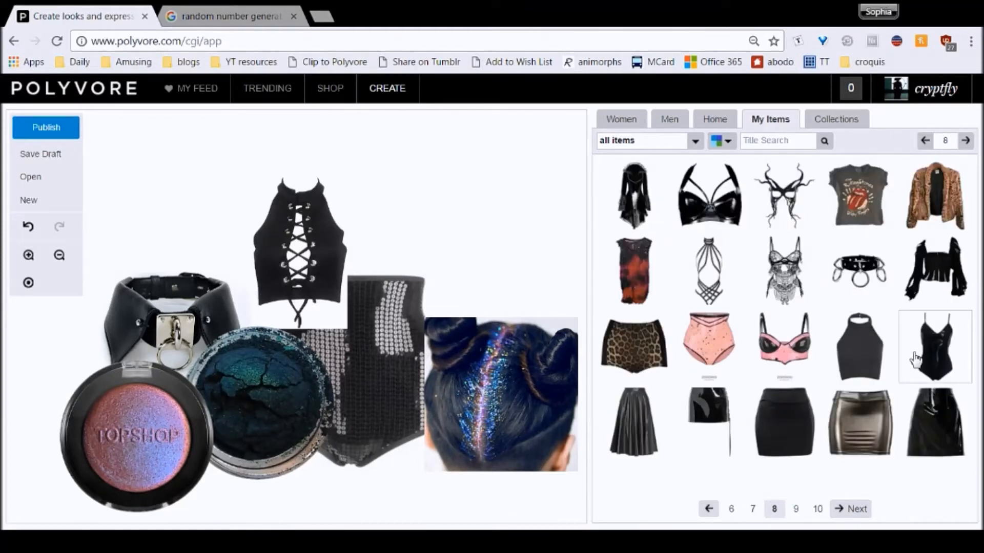
{"action": "left_click", "coordinate": [301, 251]}
{"action": "key", "text": "Delete"}
{"action": "left_click_drag", "start_coordinate": [710, 195], "coordinate": [392, 292]}
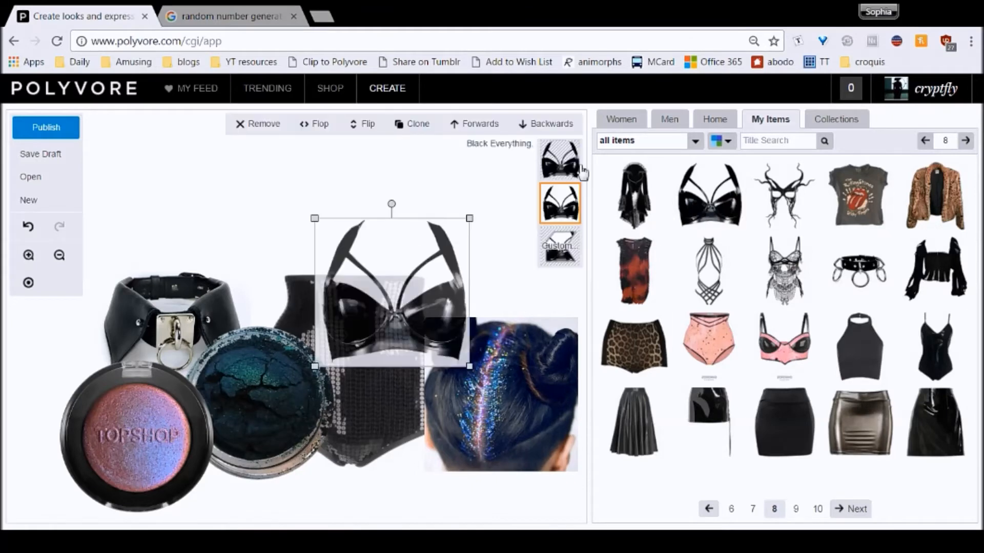
- Add the Black Vegan Leather Gothic Mary Jane Platforms Shoes from page 7 of My Items below the shorts
{"action": "left_click", "coordinate": [924, 141]}
{"action": "left_click", "coordinate": [924, 141]}
{"action": "left_click", "coordinate": [965, 140]}
{"action": "left_click_drag", "start_coordinate": [783, 422], "coordinate": [385, 485]}
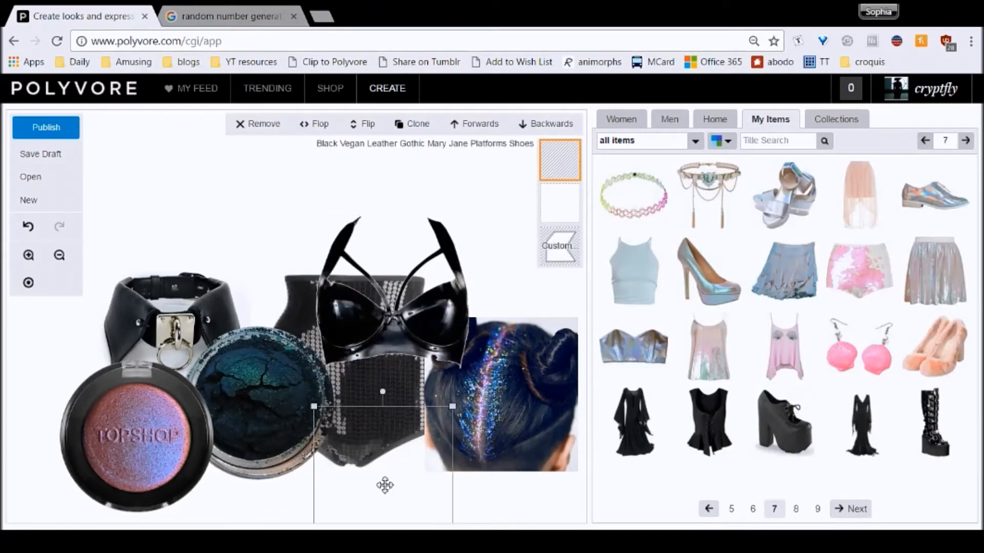
- Move the collar choker higher, the dark eyeshadow behind the TopShop compact, and the bra top onto the waist of the shorts
{"action": "left_click_drag", "start_coordinate": [161, 306], "coordinate": [169, 218]}
{"action": "left_click_drag", "start_coordinate": [235, 368], "coordinate": [121, 390]}
{"action": "left_click_drag", "start_coordinate": [436, 354], "coordinate": [405, 299]}
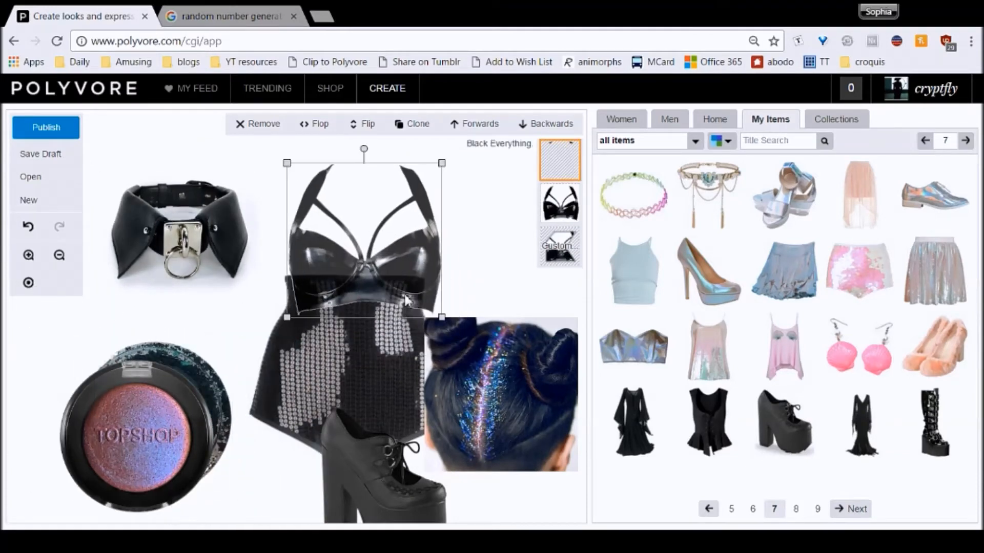
- Move the platform shoe over the TopShop compact and the glitter hair picture away from the sequin shorts
{"action": "left_click_drag", "start_coordinate": [392, 462], "coordinate": [152, 341]}
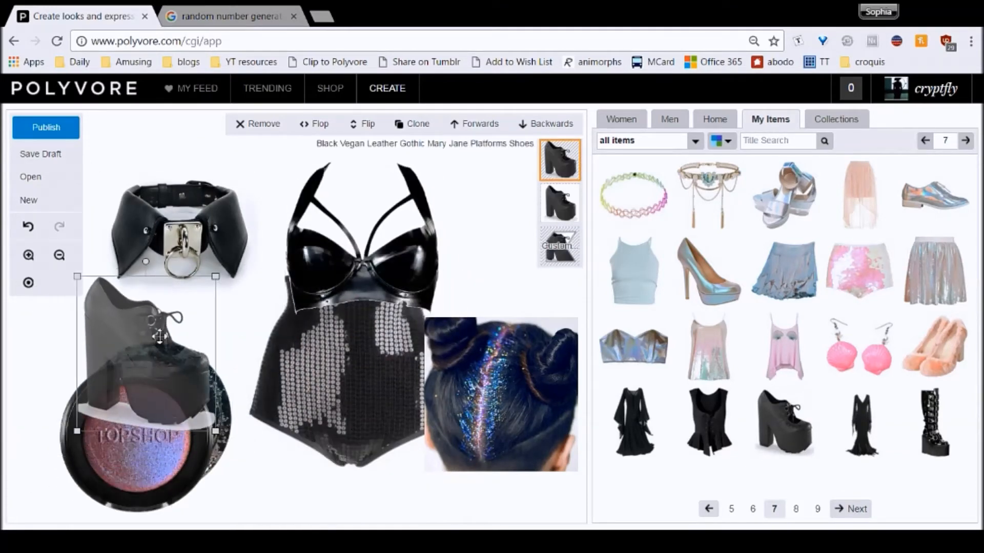
{"action": "left_click", "coordinate": [297, 392]}
{"action": "left_click_drag", "start_coordinate": [499, 413], "coordinate": [538, 428]}
- Shrink the sequin shorts and the bra top, placing the shorts directly below the bra top
{"action": "left_click", "coordinate": [435, 467]}
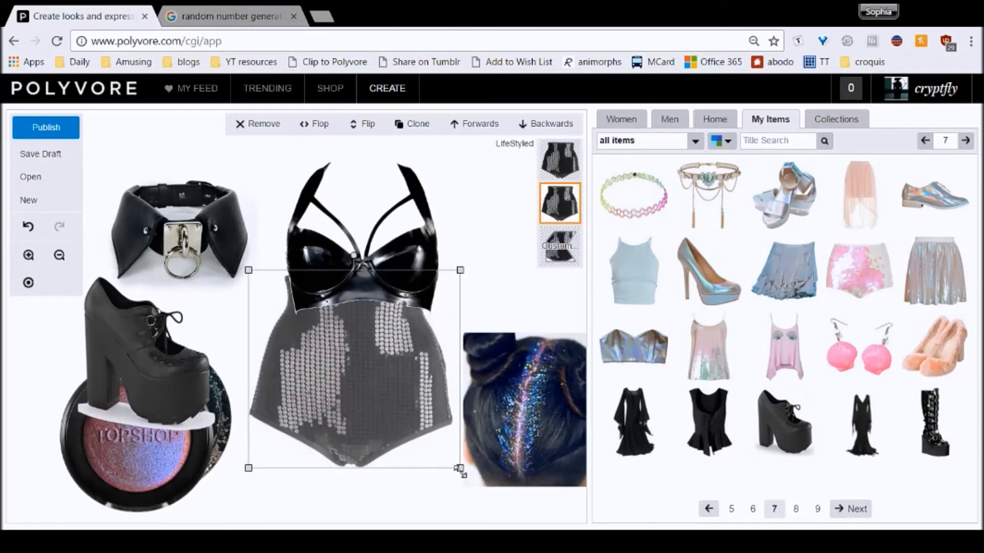
{"action": "left_click_drag", "start_coordinate": [459, 469], "coordinate": [395, 406]}
{"action": "left_click_drag", "start_coordinate": [351, 359], "coordinate": [379, 416]}
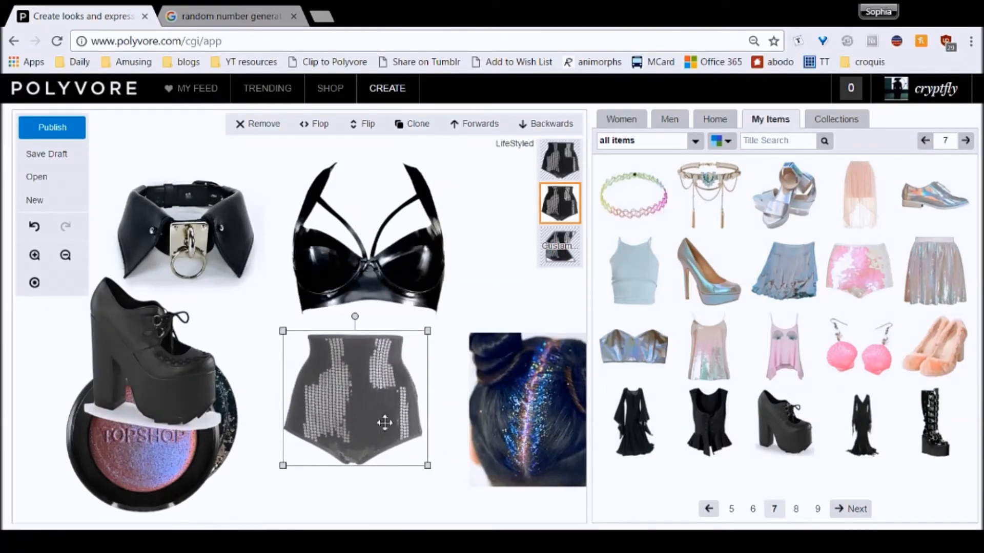
{"action": "left_click", "coordinate": [425, 302]}
{"action": "left_click_drag", "start_coordinate": [440, 316], "coordinate": [389, 303]}
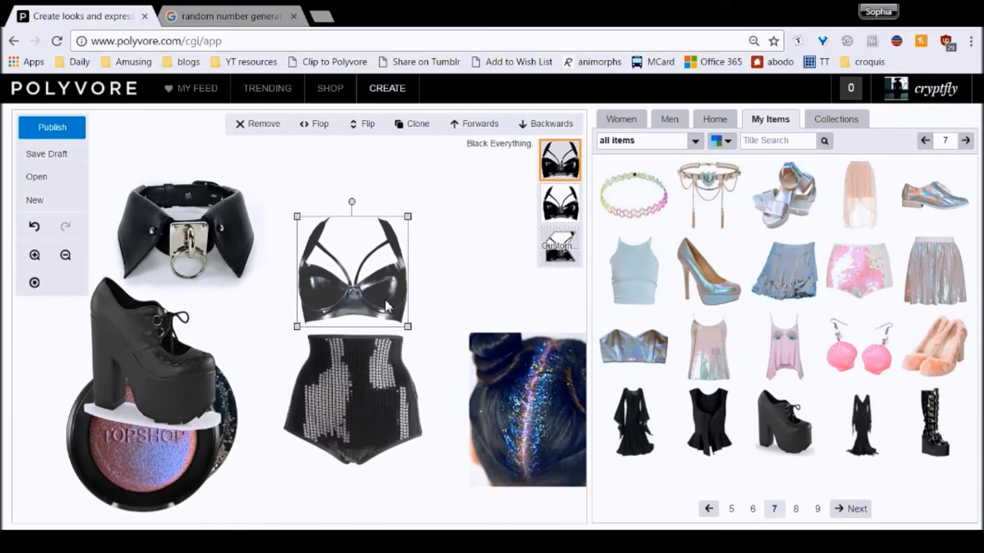
- Bring the collar choker to the front over the bra top and apply a ready-made custom background cutout to it
{"action": "left_click_drag", "start_coordinate": [189, 226], "coordinate": [348, 225]}
{"action": "left_click", "coordinate": [470, 128]}
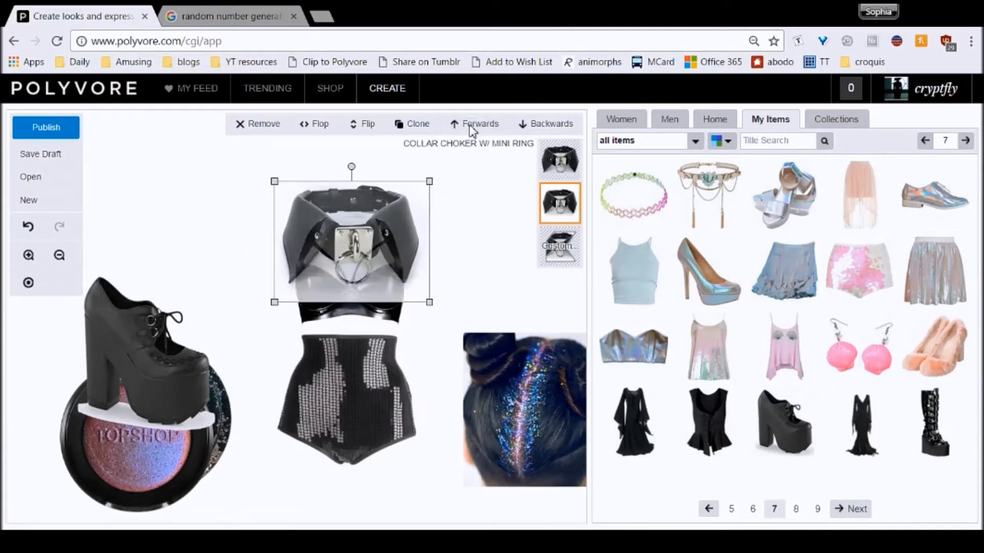
{"action": "left_click", "coordinate": [556, 158]}
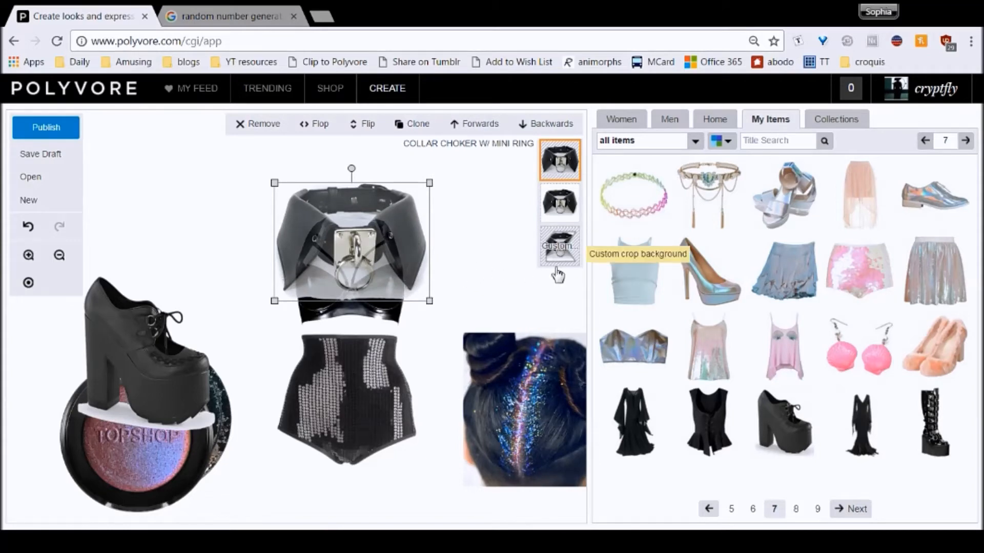
{"action": "left_click", "coordinate": [558, 249]}
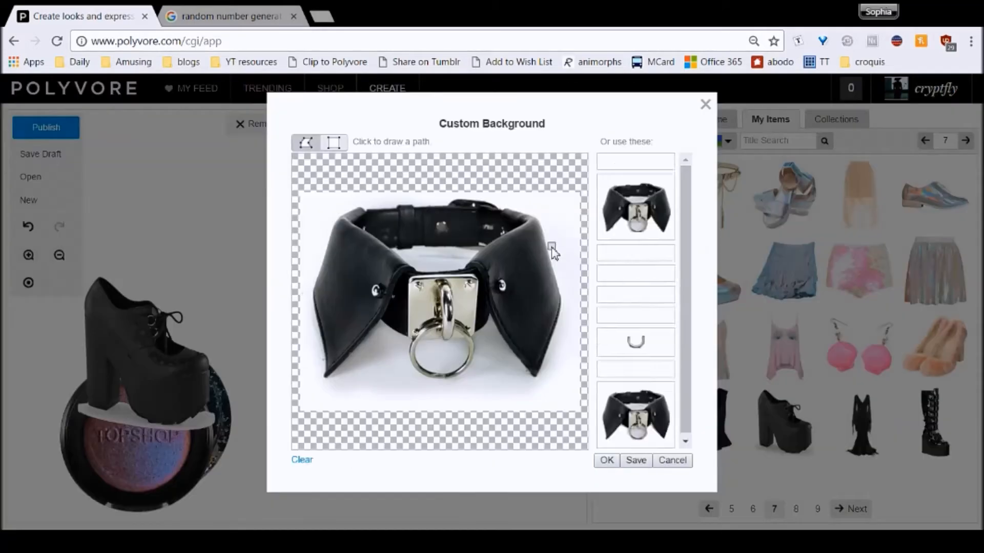
{"action": "left_click", "coordinate": [637, 202]}
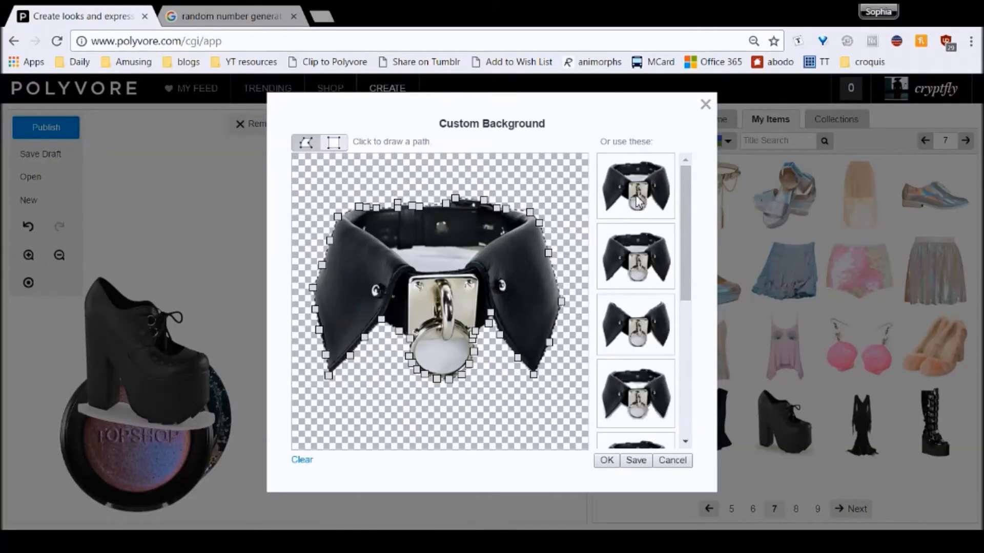
{"action": "left_click", "coordinate": [626, 285]}
{"action": "left_click", "coordinate": [664, 208]}
{"action": "left_click", "coordinate": [606, 461]}
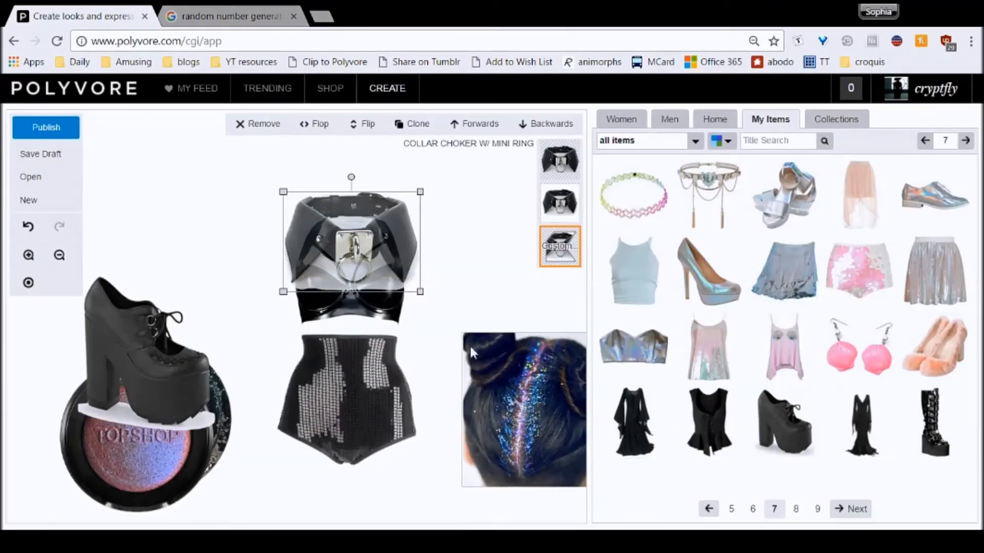
- Shrink the collar choker and centre it between the straps at the neck of the bra top
{"action": "left_click_drag", "start_coordinate": [420, 289], "coordinate": [368, 224]}
{"action": "left_click", "coordinate": [520, 248]}
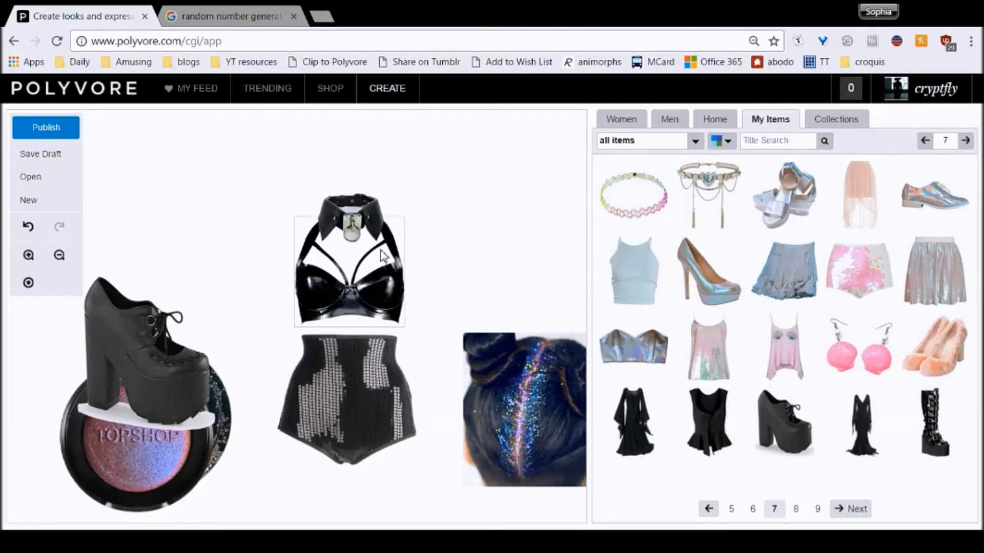
{"action": "left_click_drag", "start_coordinate": [358, 198], "coordinate": [356, 198]}
{"action": "left_click", "coordinate": [414, 247]}
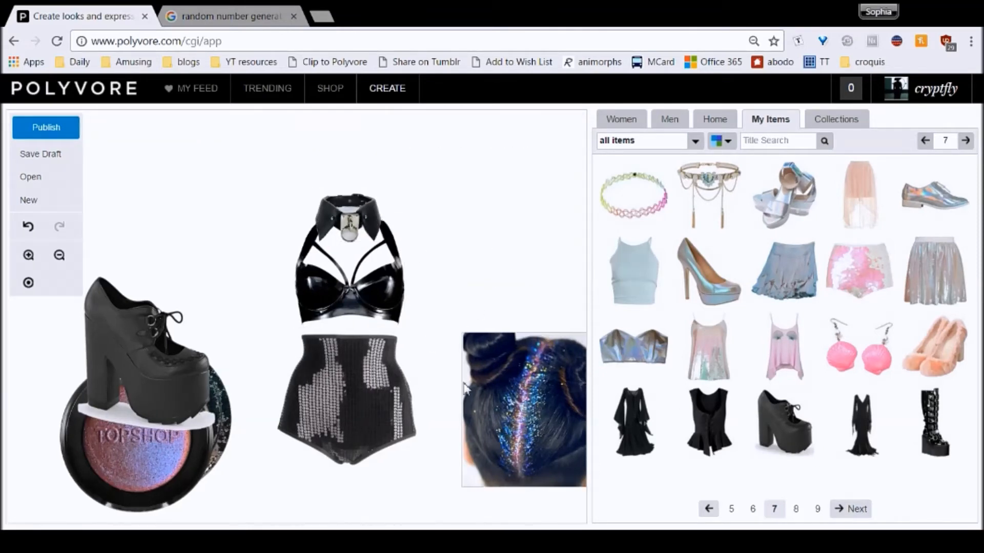
- Shrink the platform shoe beside the base of the shorts and place a flopped clone of it on the opposite side
{"action": "left_click_drag", "start_coordinate": [140, 344], "coordinate": [263, 410]}
{"action": "left_click_drag", "start_coordinate": [344, 495], "coordinate": [329, 457]}
{"action": "left_click_drag", "start_coordinate": [283, 435], "coordinate": [289, 475]}
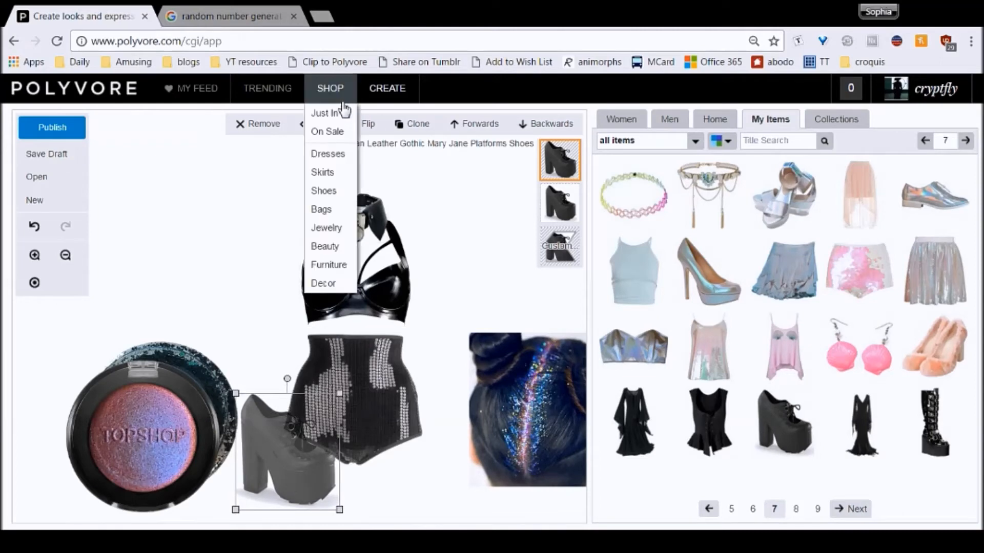
{"action": "left_click", "coordinate": [413, 128]}
{"action": "left_click", "coordinate": [314, 124]}
{"action": "left_click_drag", "start_coordinate": [294, 456], "coordinate": [431, 445]}
- Place the glitter hair picture behind the outfit and give the sequin shorts a transparent background
{"action": "left_click_drag", "start_coordinate": [511, 412], "coordinate": [418, 357]}
{"action": "left_click", "coordinate": [547, 123]}
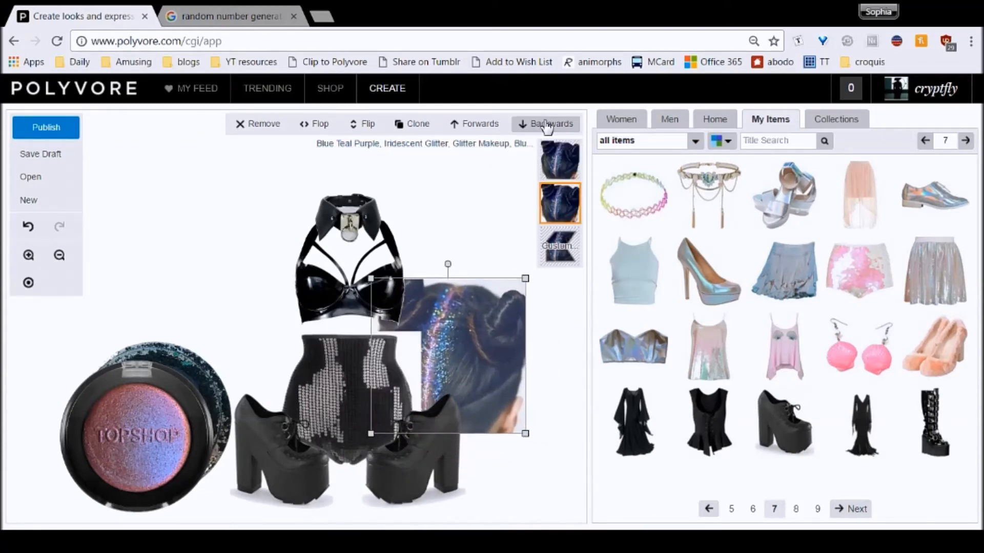
{"action": "left_click", "coordinate": [357, 396]}
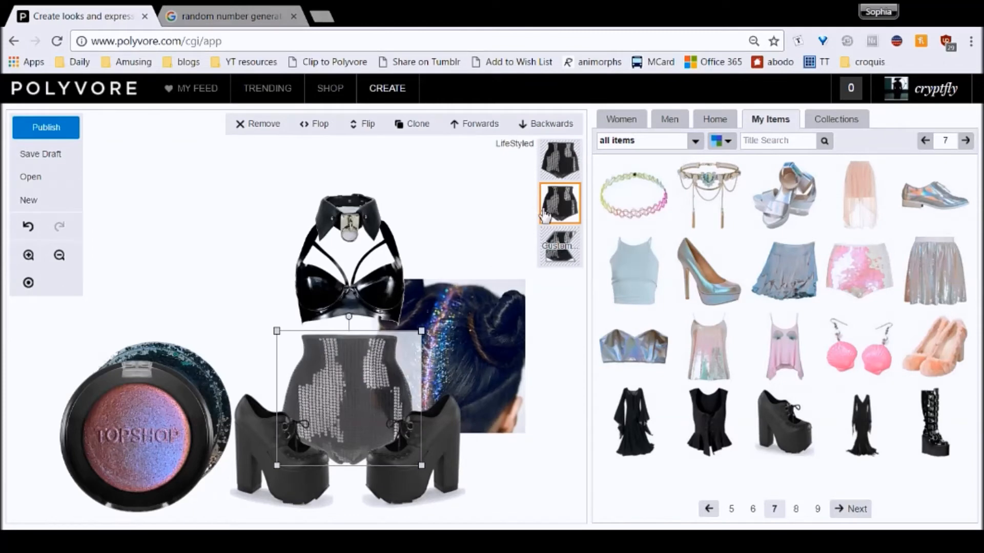
{"action": "left_click", "coordinate": [577, 163]}
{"action": "left_click_drag", "start_coordinate": [371, 413], "coordinate": [367, 416]}
{"action": "left_click", "coordinate": [211, 301]}
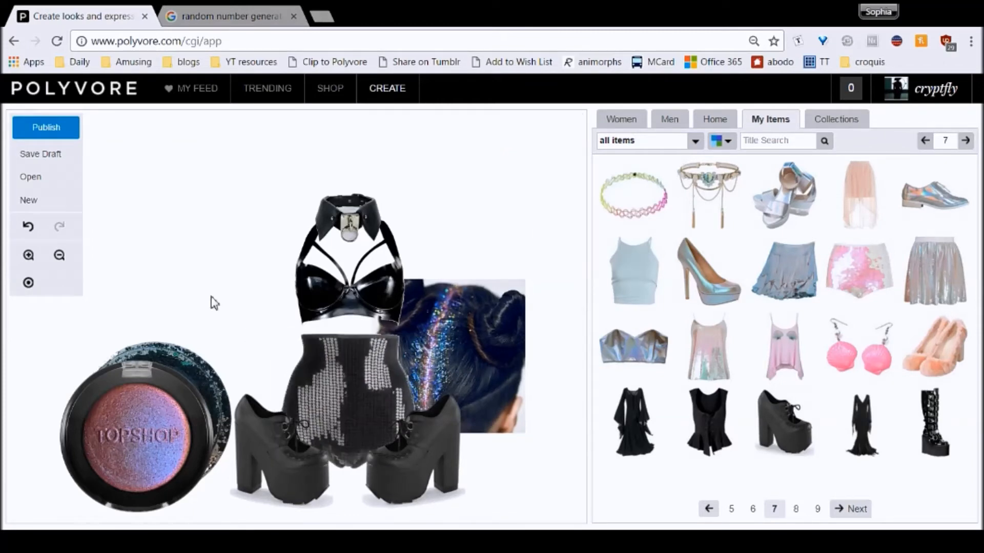
- Remove the glitter hair picture and stack the two eyeshadows at reduced size beside the shorts, above the shoe
{"action": "left_click_drag", "start_coordinate": [500, 352], "coordinate": [509, 327]}
{"action": "left_click", "coordinate": [258, 123]}
{"action": "left_click_drag", "start_coordinate": [116, 482], "coordinate": [299, 416]}
{"action": "left_click_drag", "start_coordinate": [157, 430], "coordinate": [226, 323]}
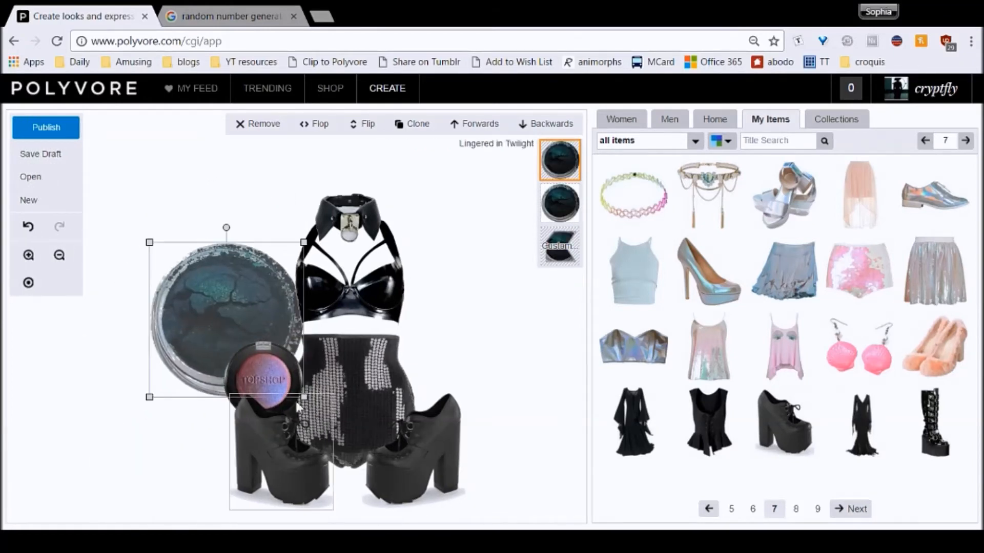
{"action": "left_click_drag", "start_coordinate": [304, 397], "coordinate": [280, 349]}
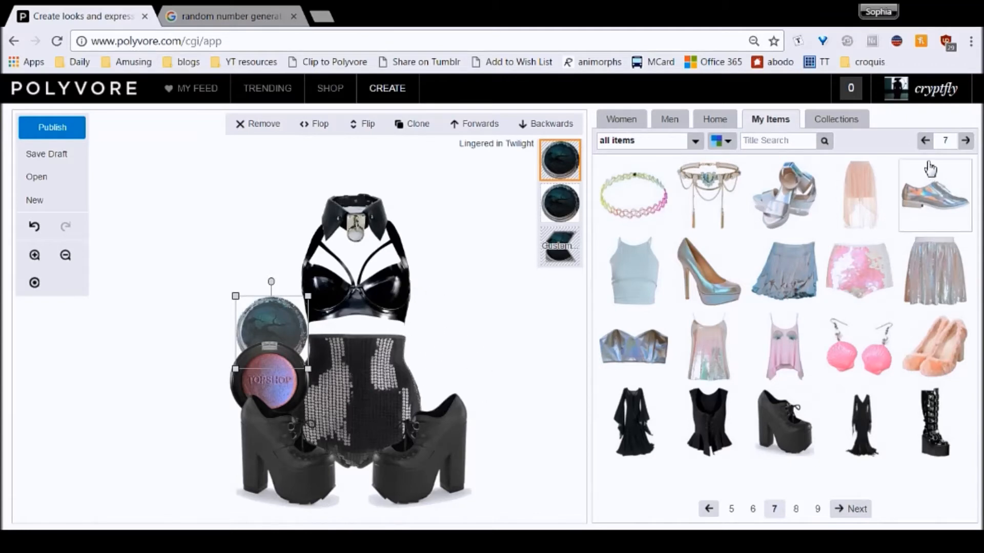
- Add the Rose Temporary Tattoo (Set of 2) from page 10 of My Items behind the shorts and the cloned shoe
{"action": "left_click", "coordinate": [925, 142]}
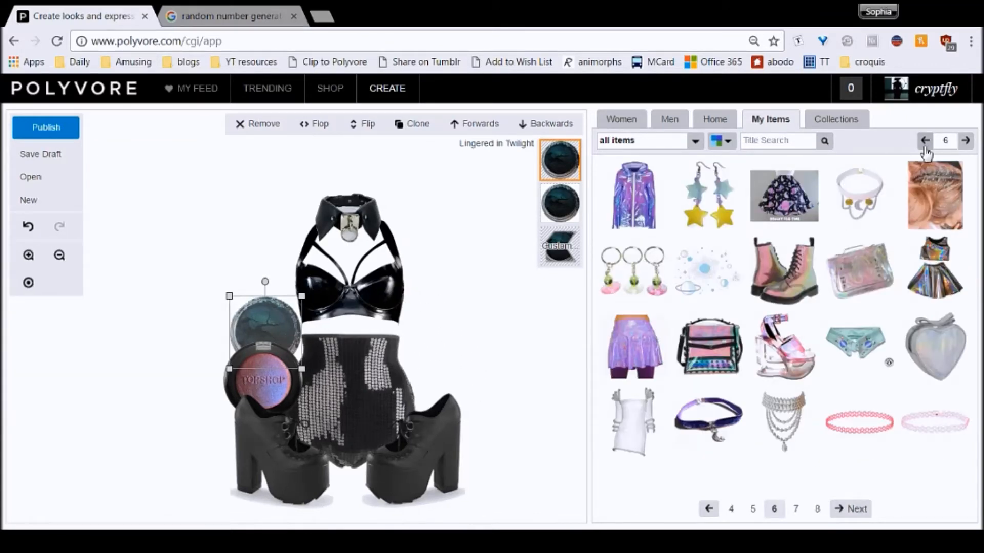
{"action": "left_click", "coordinate": [966, 141]}
{"action": "left_click", "coordinate": [966, 142]}
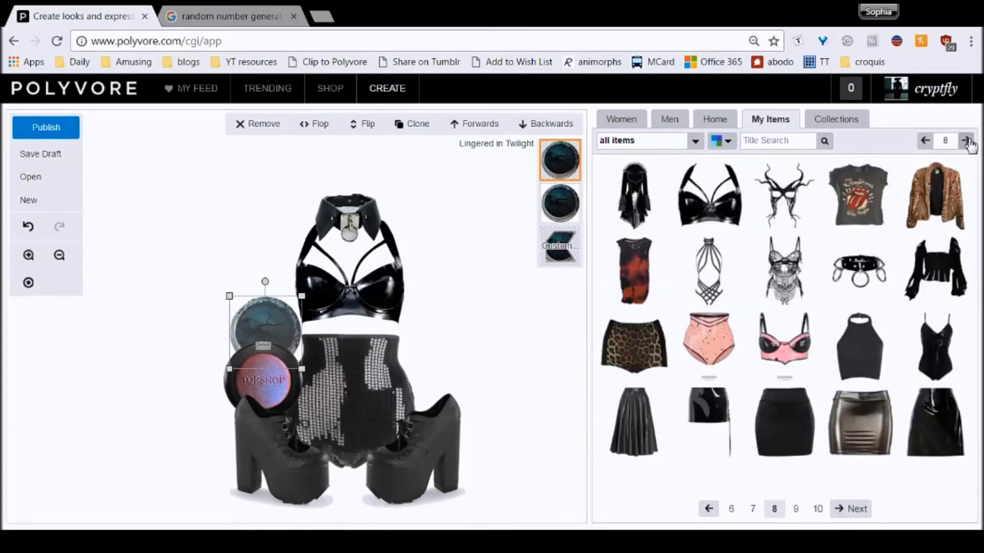
{"action": "left_click", "coordinate": [967, 141]}
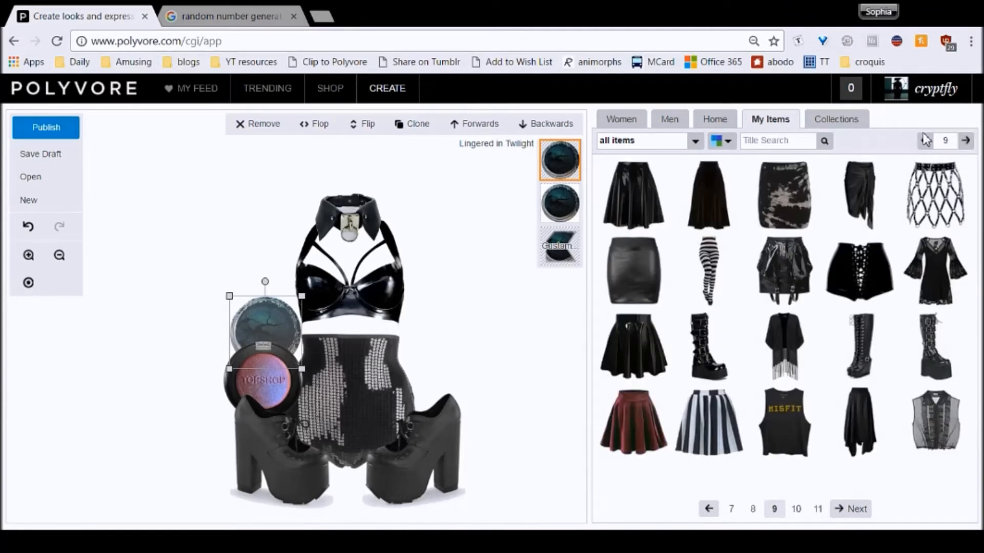
{"action": "left_click", "coordinate": [925, 141]}
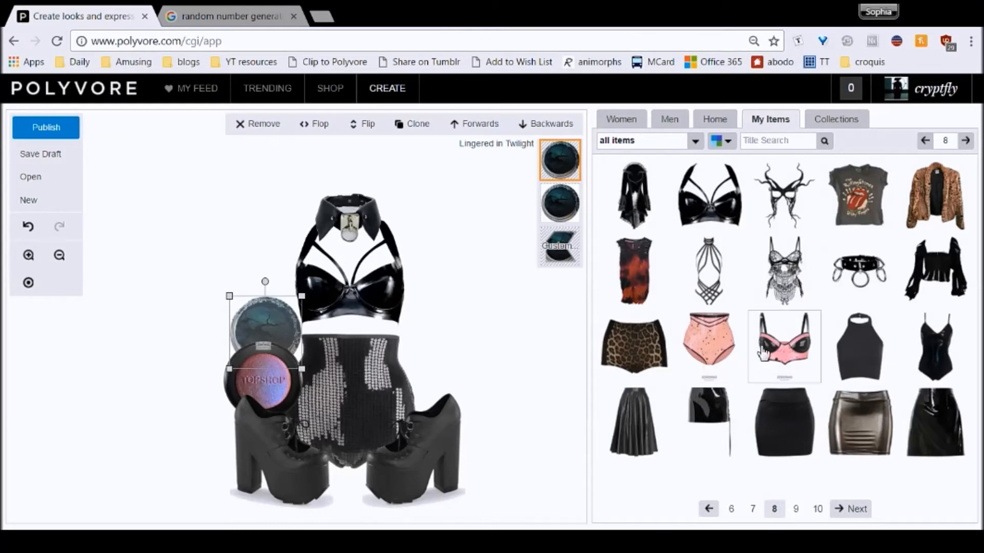
{"action": "left_click", "coordinate": [965, 141]}
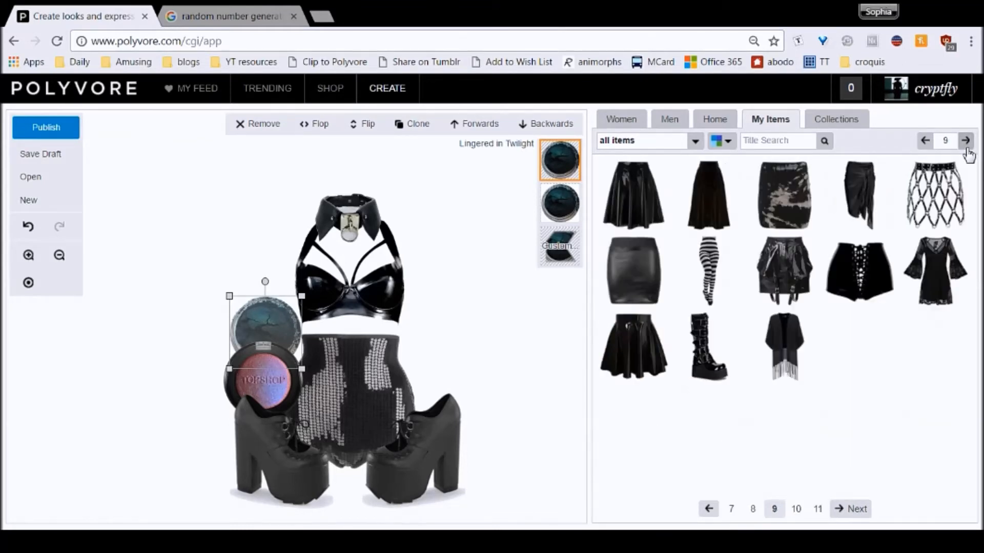
{"action": "left_click", "coordinate": [965, 141]}
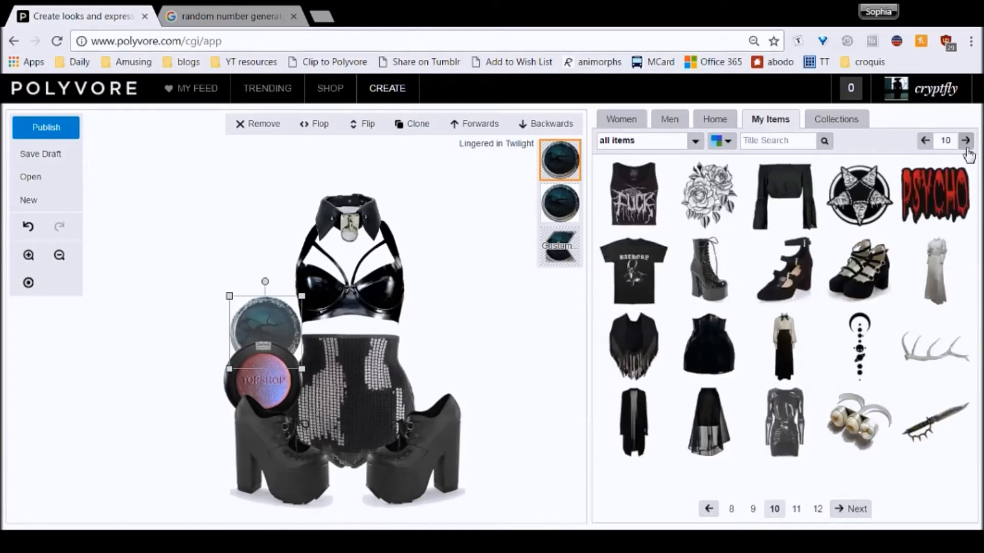
{"action": "left_click", "coordinate": [966, 141]}
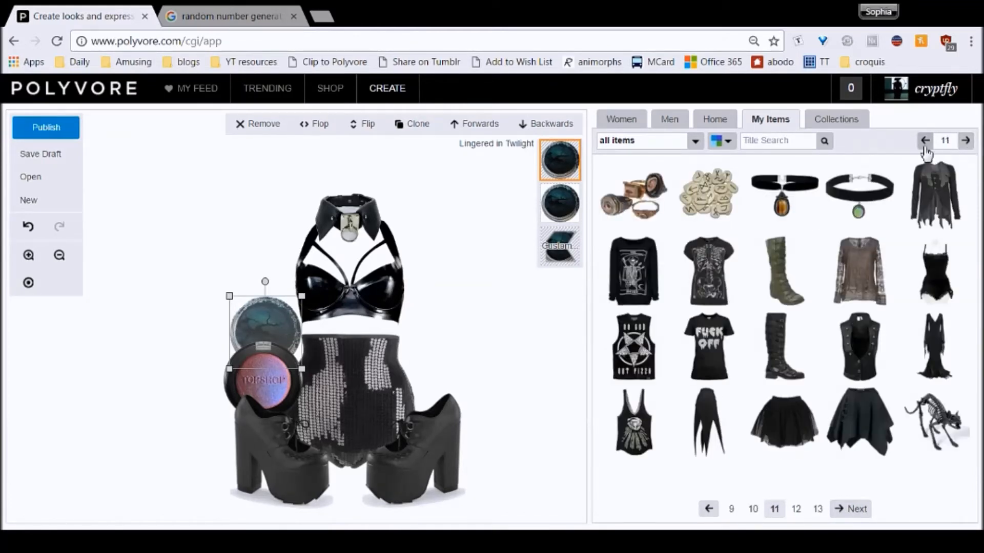
{"action": "left_click", "coordinate": [925, 141]}
{"action": "left_click_drag", "start_coordinate": [709, 194], "coordinate": [470, 439]}
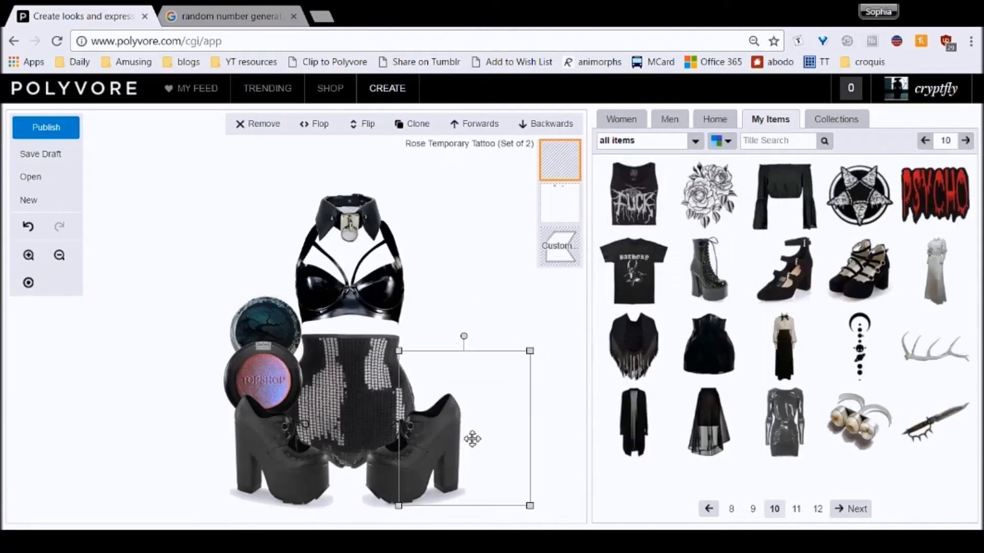
{"action": "left_click", "coordinate": [546, 128]}
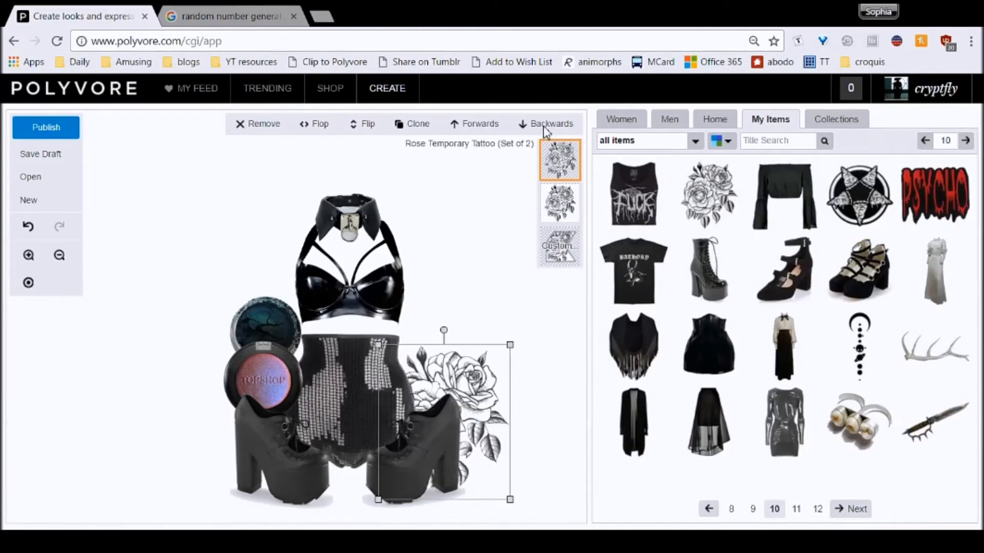
{"action": "left_click", "coordinate": [560, 346]}
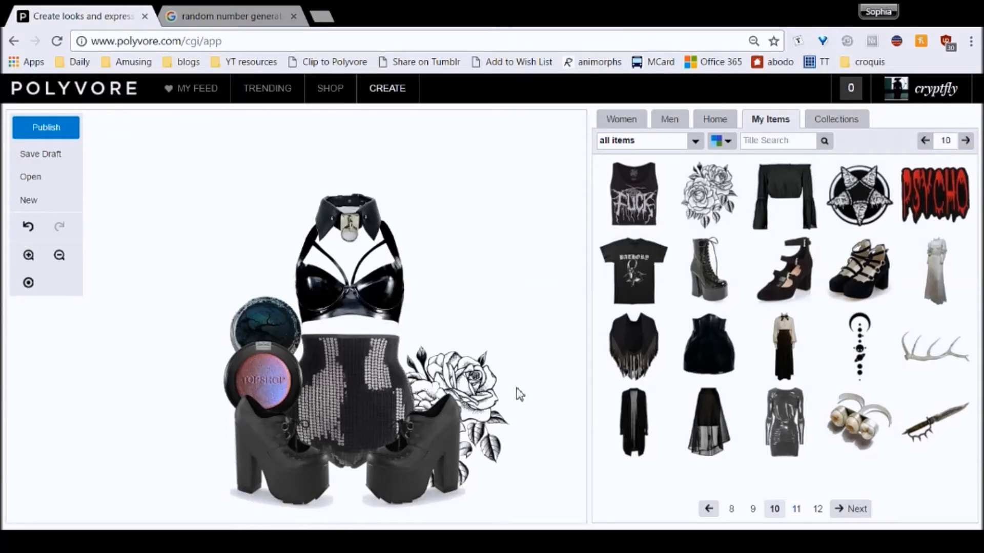
{"action": "left_click", "coordinate": [485, 377]}
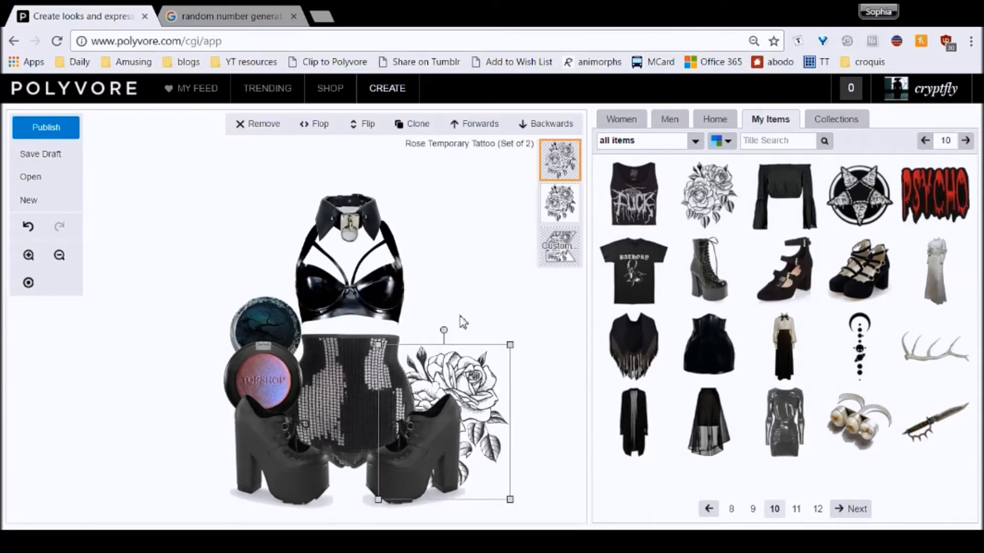
{"action": "left_click", "coordinate": [478, 126]}
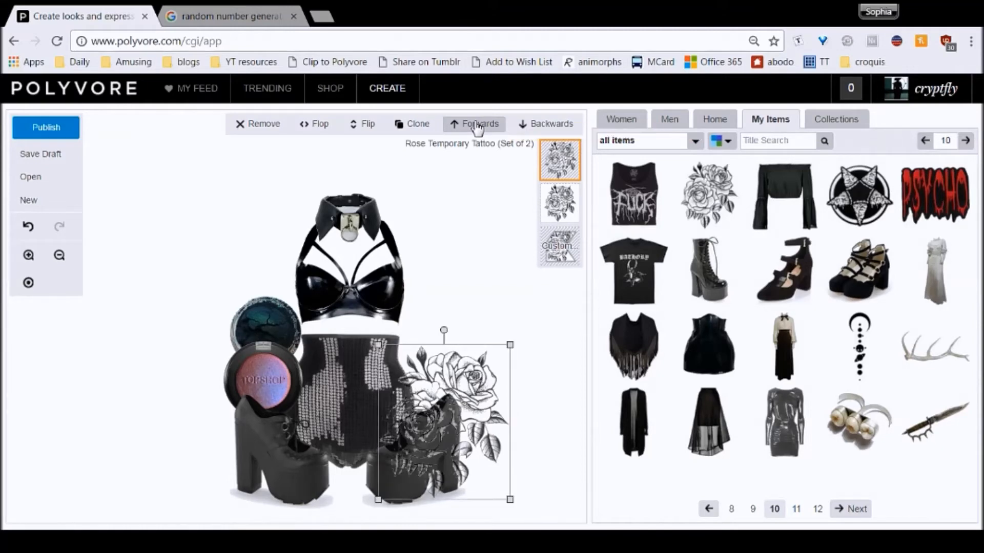
{"action": "left_click", "coordinate": [570, 126]}
{"action": "left_click", "coordinate": [546, 381]}
- Add the Pentagram Earrings [B] from page 16 of My Items at reduced size just above the rose tattoo
{"action": "left_click", "coordinate": [967, 141]}
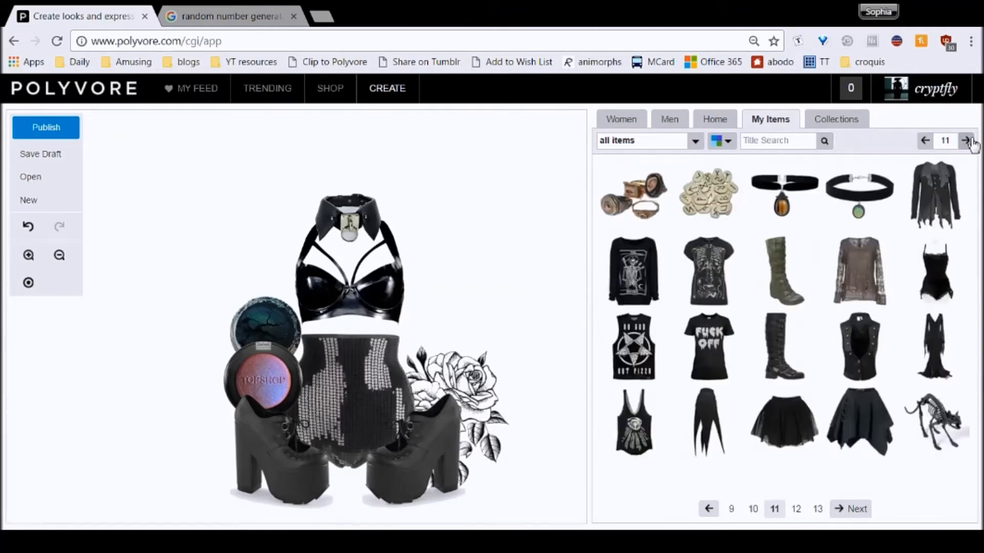
{"action": "left_click", "coordinate": [966, 141]}
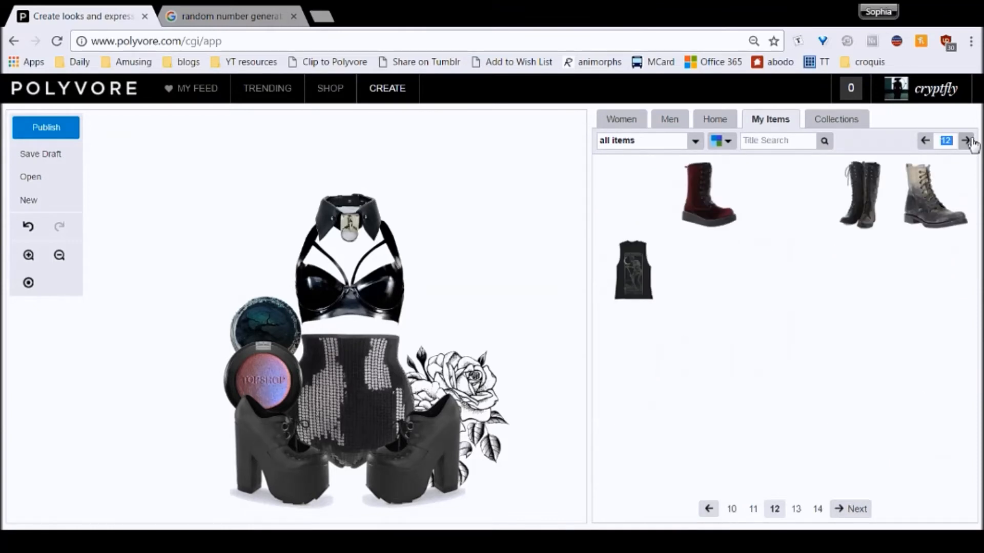
{"action": "left_click", "coordinate": [967, 142]}
{"action": "left_click", "coordinate": [967, 142]}
{"action": "left_click", "coordinate": [967, 142]}
{"action": "left_click", "coordinate": [967, 141]}
{"action": "left_click", "coordinate": [967, 142]}
{"action": "left_click", "coordinate": [925, 141]}
{"action": "left_click_drag", "start_coordinate": [776, 203], "coordinate": [430, 331]}
{"action": "left_click_drag", "start_coordinate": [524, 363], "coordinate": [459, 318]}
{"action": "left_click_drag", "start_coordinate": [420, 291], "coordinate": [451, 325]}
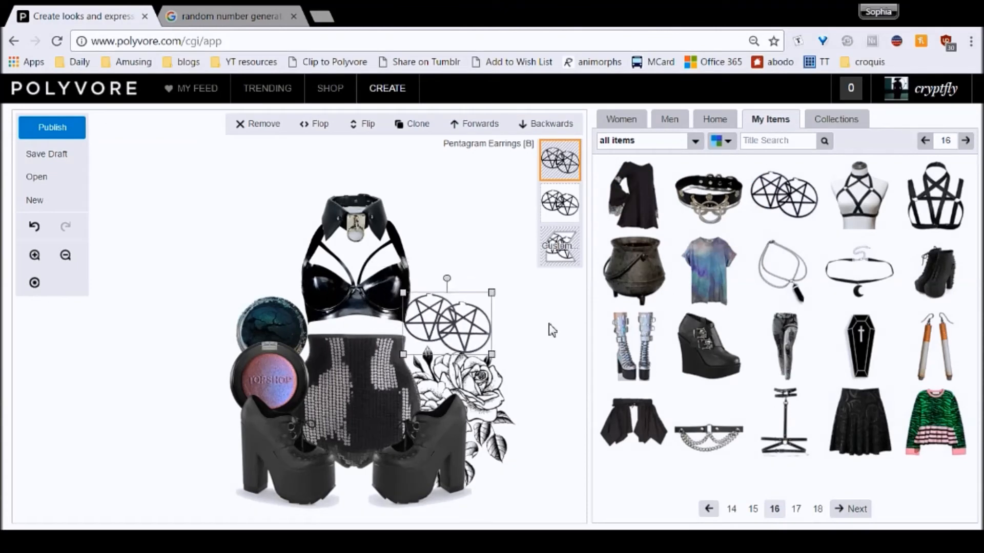
- Add the Crawl O-Ring Choker Dolls from page 16 of My Items, shrunk to fit across the shorts' waistband
{"action": "left_click", "coordinate": [538, 328]}
{"action": "left_click_drag", "start_coordinate": [714, 430], "coordinate": [391, 370]}
{"action": "left_click_drag", "start_coordinate": [455, 385], "coordinate": [403, 361]}
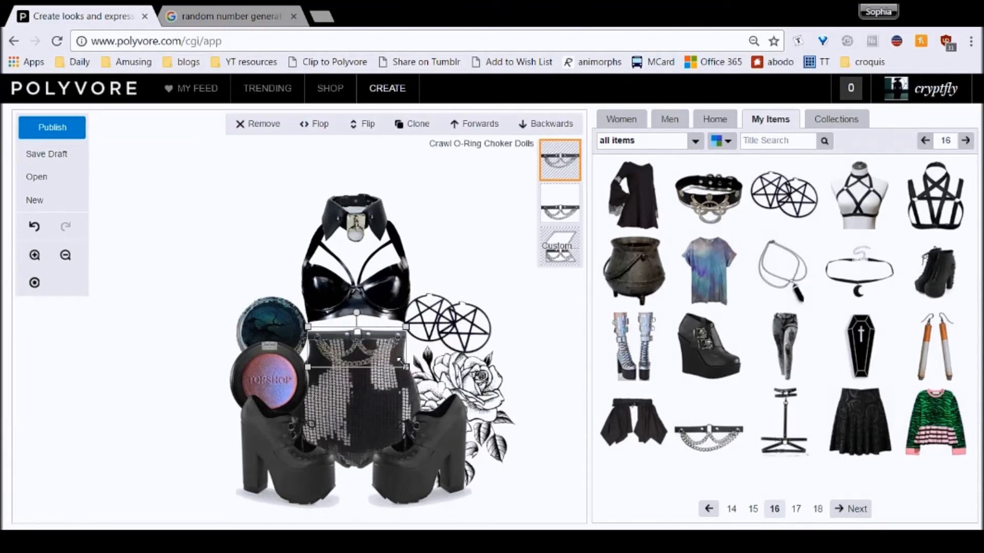
{"action": "left_click", "coordinate": [546, 377]}
- Add the red round sunglasses from page 17 of My Items at reduced size above the pentagram earrings
{"action": "left_click", "coordinate": [967, 142]}
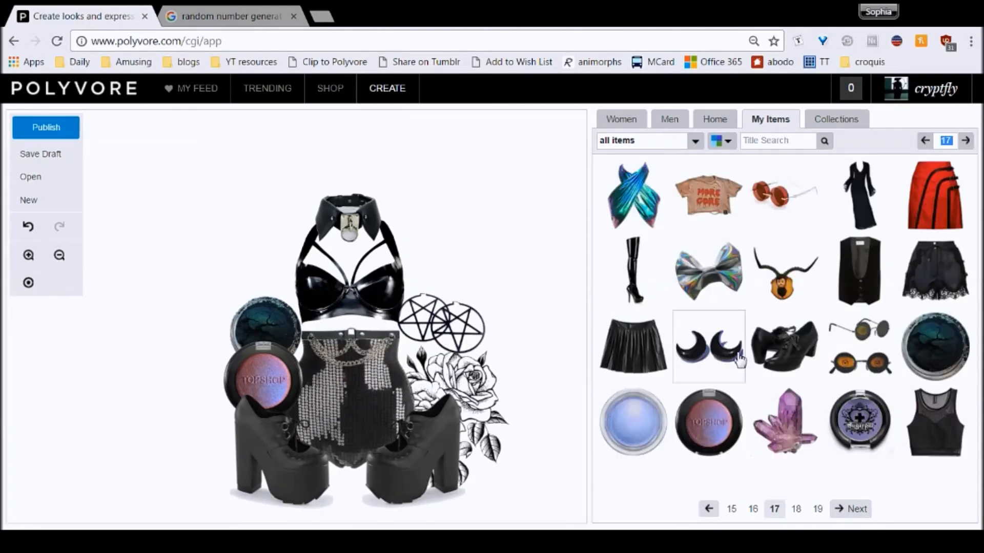
{"action": "left_click_drag", "start_coordinate": [784, 195], "coordinate": [472, 282]}
{"action": "left_click_drag", "start_coordinate": [533, 313], "coordinate": [484, 296]}
{"action": "left_click", "coordinate": [484, 297]}
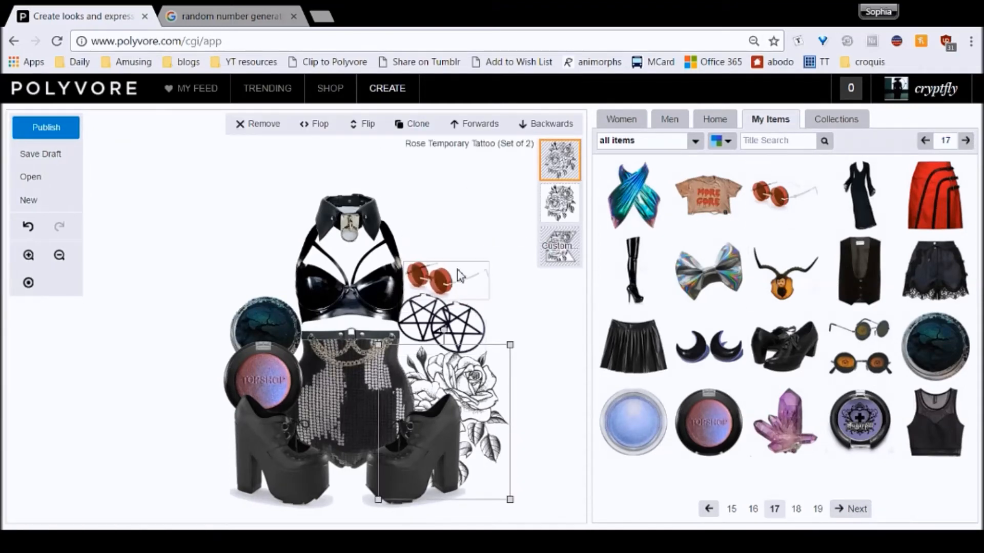
- Nudge the red round sunglasses slightly up and closer to the black bra top
{"action": "left_click", "coordinate": [461, 281]}
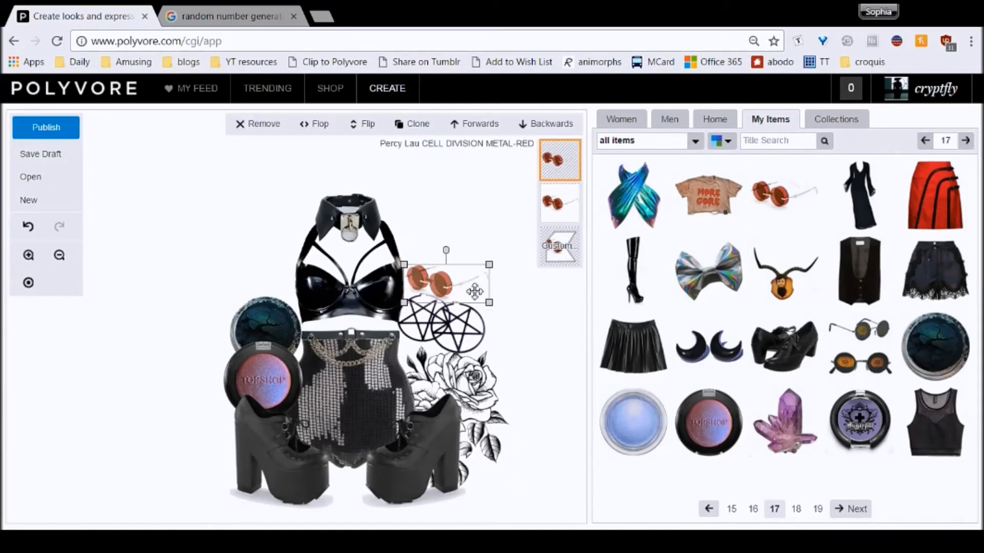
{"action": "left_click_drag", "start_coordinate": [474, 291], "coordinate": [466, 285]}
{"action": "left_click", "coordinate": [550, 392]}
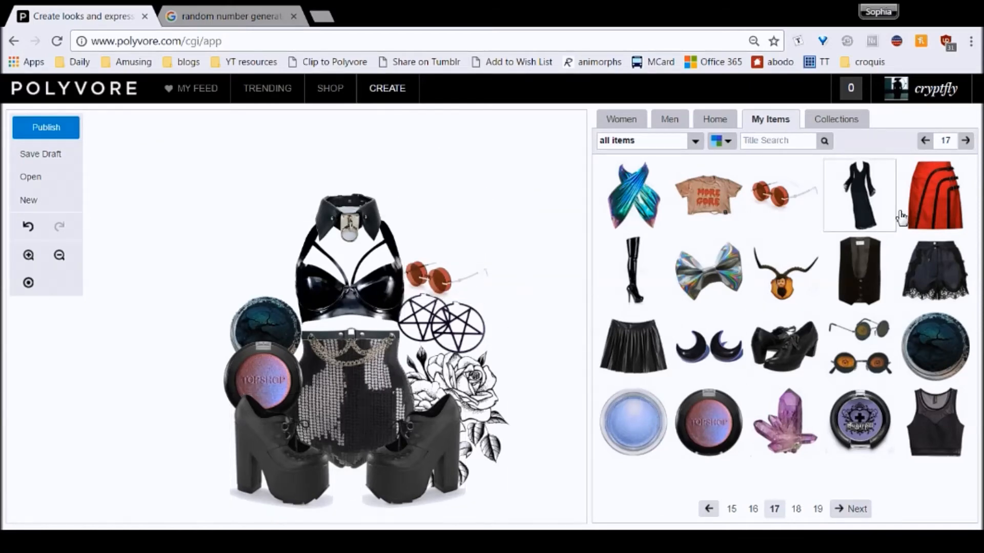
- Replace the red sunglasses and black platform shoes with pink frameless vintage sunglasses and a sculpted metal heel from page 26 of My Items
{"action": "left_click", "coordinate": [966, 140]}
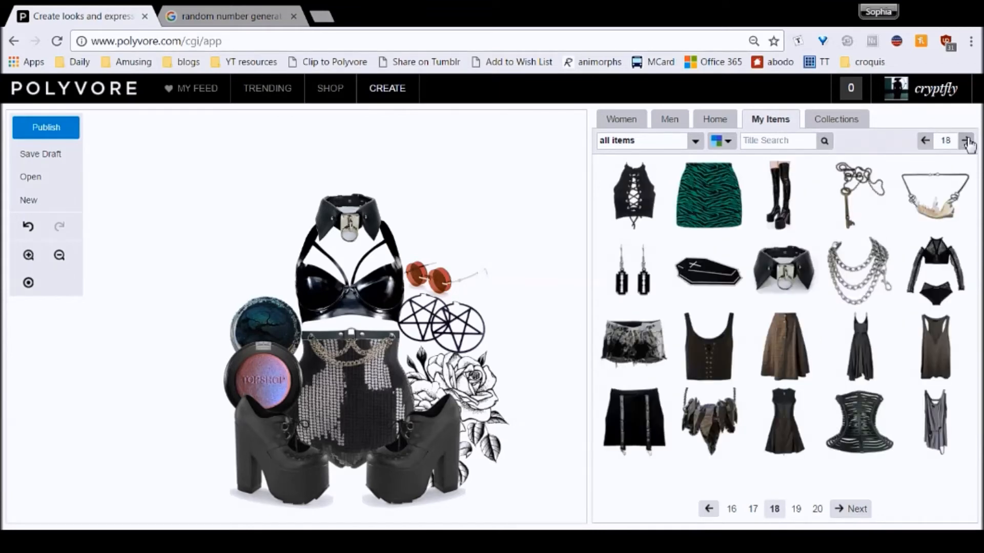
{"action": "left_click", "coordinate": [966, 142]}
{"action": "left_click", "coordinate": [967, 141]}
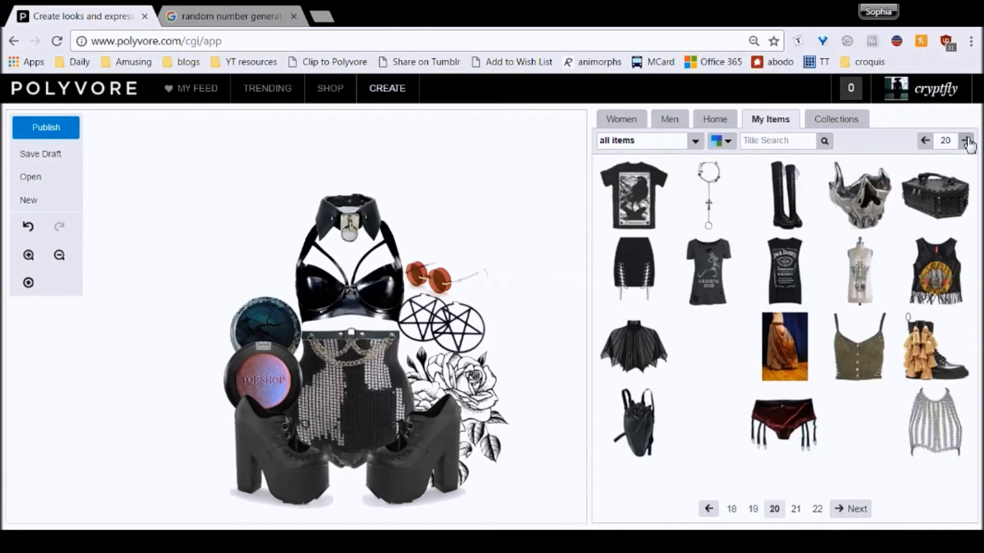
{"action": "left_click", "coordinate": [967, 141]}
{"action": "left_click", "coordinate": [967, 141]}
{"action": "left_click", "coordinate": [967, 142]}
{"action": "left_click", "coordinate": [966, 141]}
{"action": "left_click", "coordinate": [967, 141]}
{"action": "left_click", "coordinate": [967, 141]}
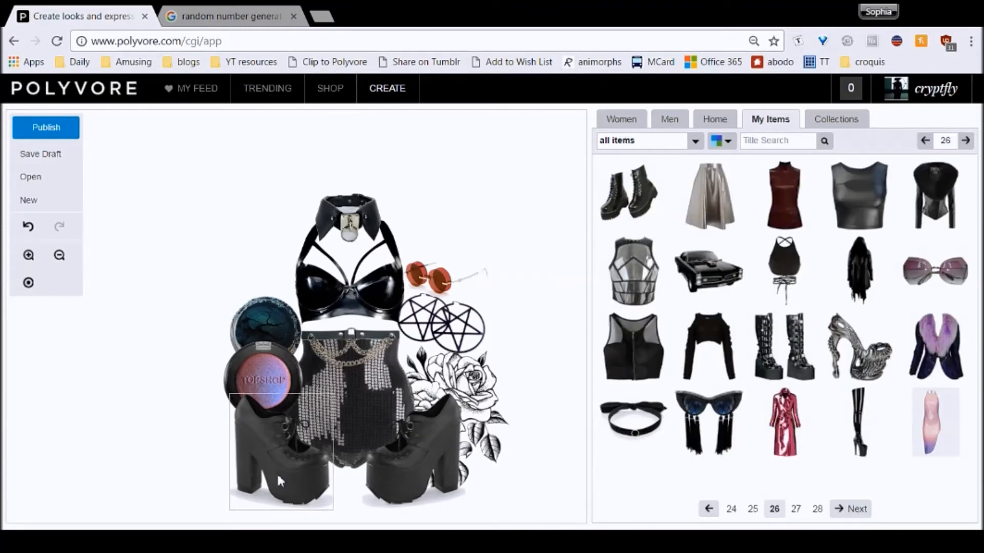
{"action": "left_click", "coordinate": [966, 141]}
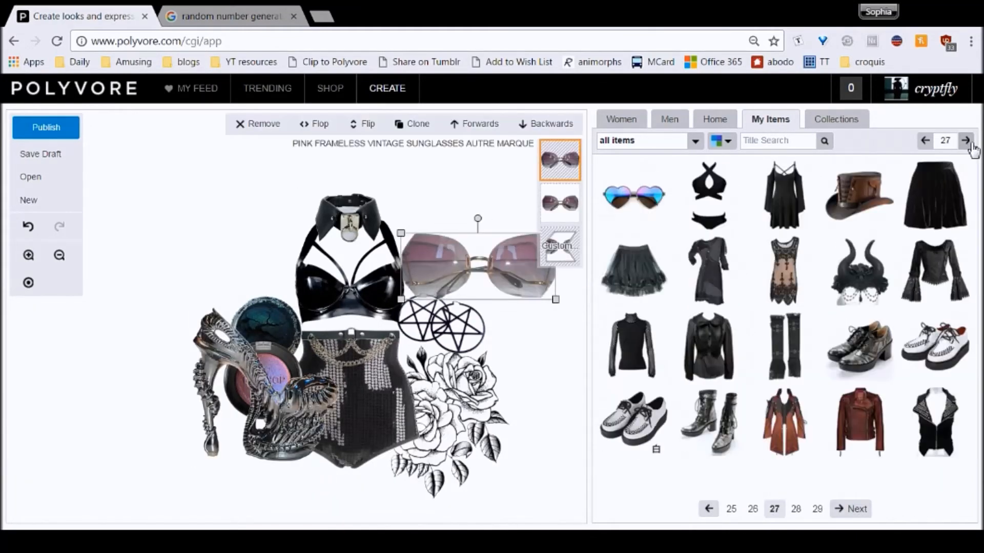
- Add the black gothic BAT CUFFS bracelets from page 29 of My Items beside the eyeshadows
{"action": "left_click", "coordinate": [967, 142]}
{"action": "left_click", "coordinate": [967, 142]}
{"action": "left_click_drag", "start_coordinate": [784, 423], "coordinate": [199, 392]}
- Add the yellow tape strips and the Victorian lace parasol from page 31 of My Items
{"action": "left_click", "coordinate": [967, 141]}
{"action": "left_click", "coordinate": [967, 141]}
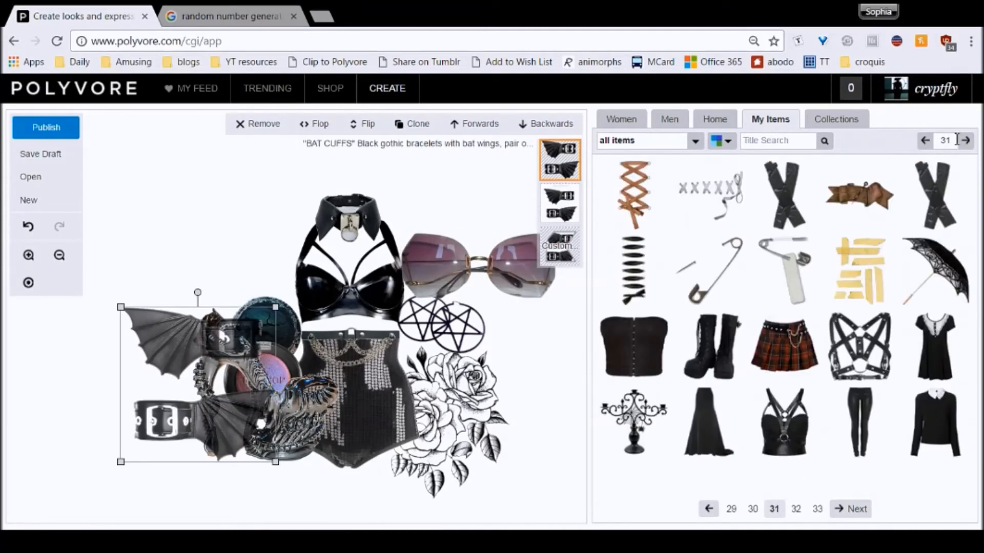
{"action": "left_click", "coordinate": [967, 141]}
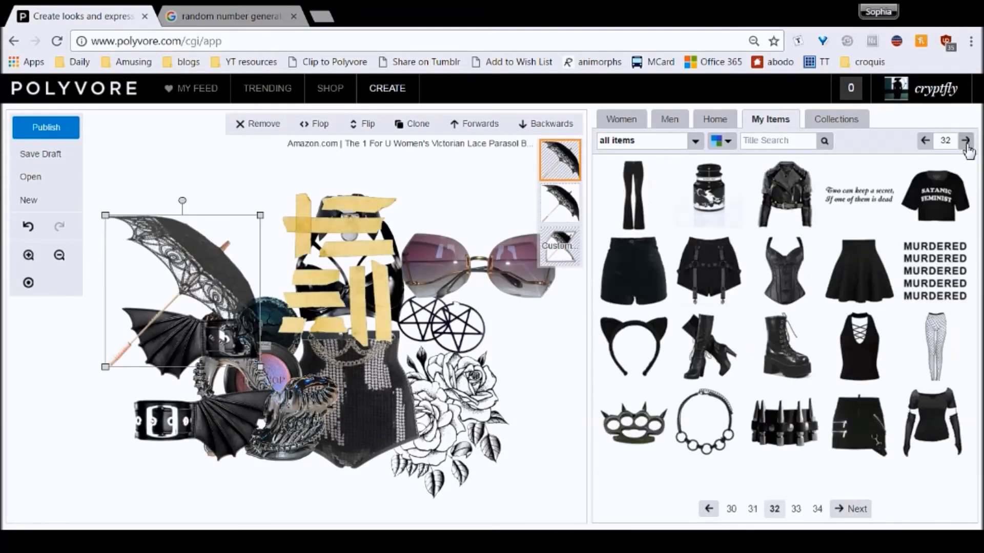
- Add the Black Short Black Fine Lace Gloves from page 37 of My Items over the rose tattoo
{"action": "left_click", "coordinate": [967, 142]}
{"action": "left_click", "coordinate": [967, 141]}
{"action": "left_click", "coordinate": [967, 141]}
{"action": "left_click", "coordinate": [967, 142]}
{"action": "left_click", "coordinate": [967, 142]}
{"action": "left_click_drag", "start_coordinate": [784, 346], "coordinate": [455, 391]}
- Browse further through My Items and add the Killstar Luna crescent moon patch above the parasol
{"action": "left_click", "coordinate": [966, 140]}
{"action": "left_click", "coordinate": [966, 141]}
{"action": "left_click", "coordinate": [965, 140]}
{"action": "left_click", "coordinate": [967, 141]}
{"action": "left_click", "coordinate": [967, 140]}
{"action": "left_click", "coordinate": [967, 140]}
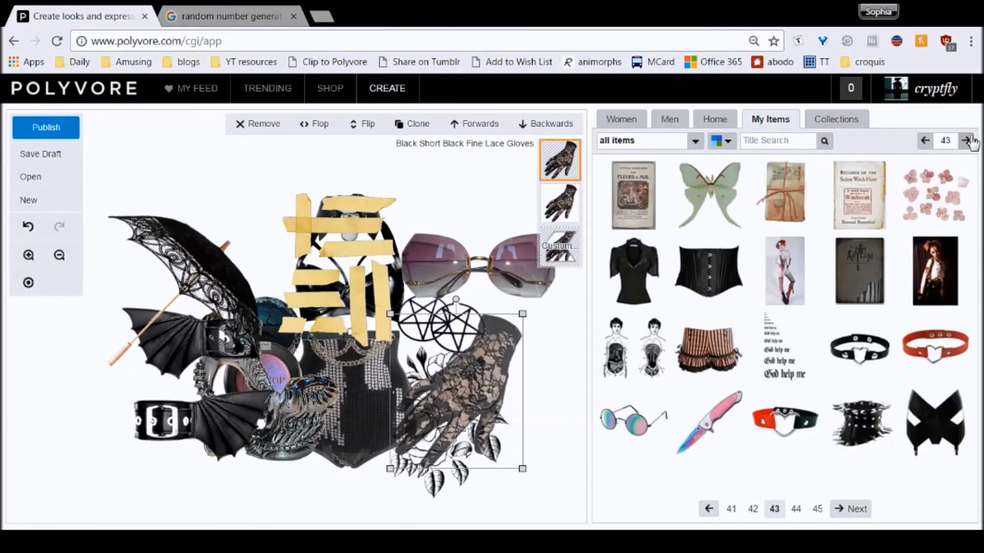
{"action": "left_click", "coordinate": [967, 140]}
{"action": "left_click", "coordinate": [967, 142]}
{"action": "left_click", "coordinate": [967, 141]}
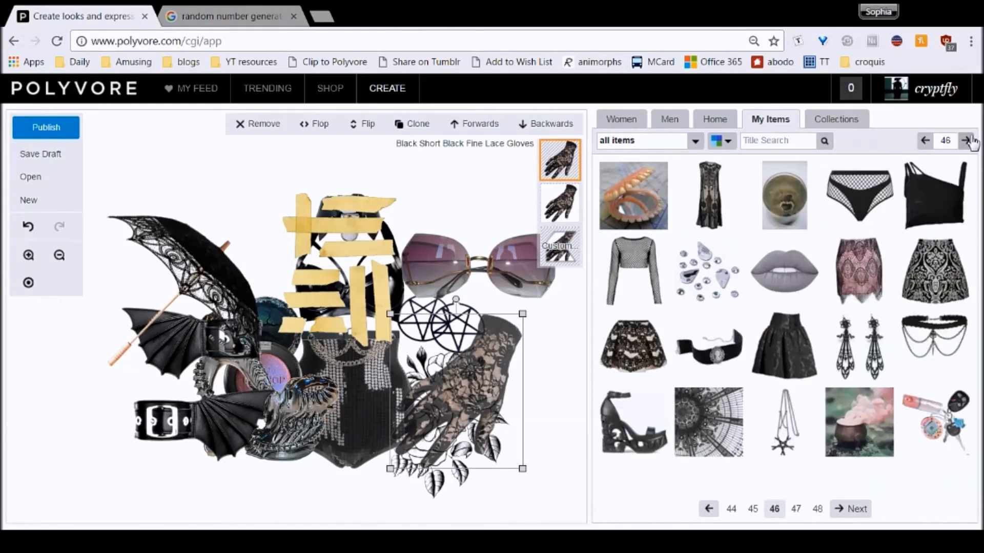
{"action": "left_click", "coordinate": [967, 142]}
{"action": "left_click", "coordinate": [967, 140]}
{"action": "left_click", "coordinate": [966, 140]}
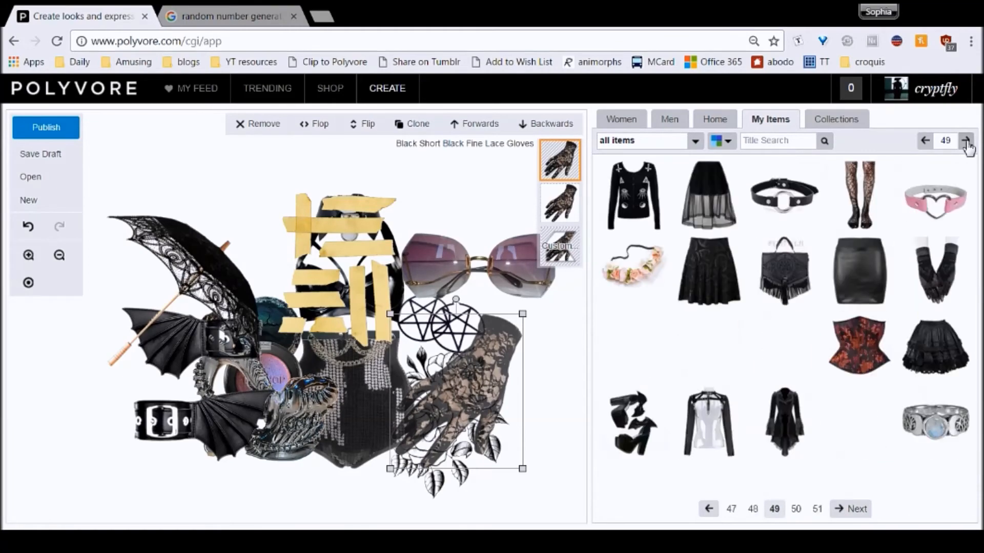
{"action": "left_click", "coordinate": [966, 140]}
{"action": "left_click", "coordinate": [935, 272]}
{"action": "left_click", "coordinate": [967, 141]}
{"action": "left_click", "coordinate": [966, 142]}
{"action": "left_click", "coordinate": [967, 142]}
{"action": "left_click", "coordinate": [967, 141]}
{"action": "left_click", "coordinate": [967, 141]}
{"action": "left_click", "coordinate": [967, 141]}
{"action": "left_click", "coordinate": [967, 142]}
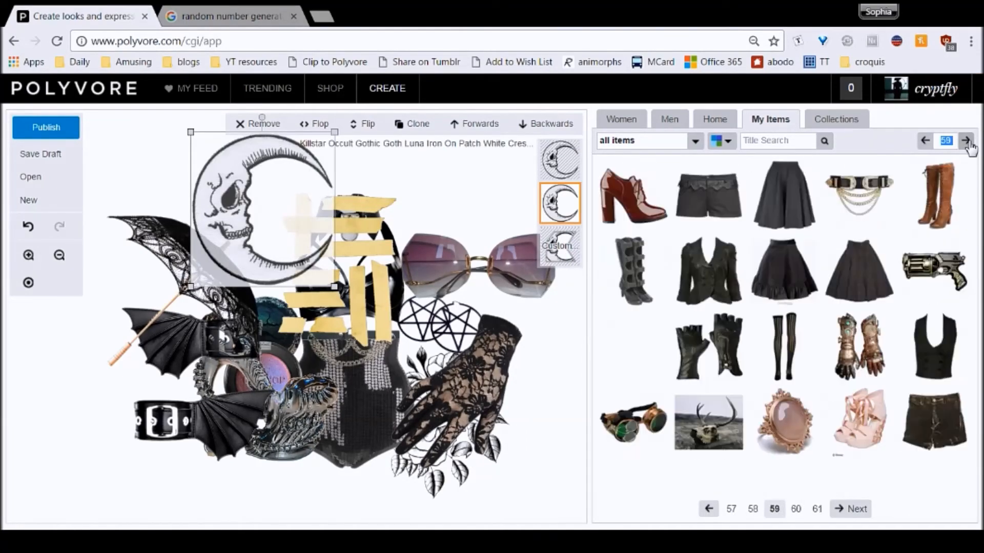
- Add the black filigree necklace from page 58 of My Items and move the crescent moon patch away from the garments
{"action": "left_click", "coordinate": [967, 142]}
{"action": "left_click_drag", "start_coordinate": [322, 205], "coordinate": [254, 280]}
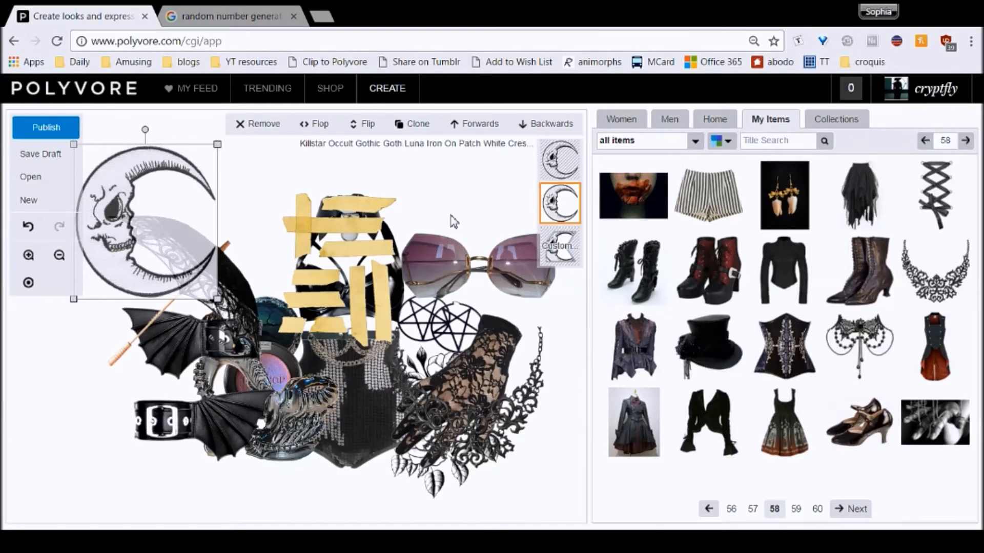
- Shift the yellow tape strips down and send them behind the bra top and shorts
{"action": "left_click_drag", "start_coordinate": [378, 288], "coordinate": [348, 313]}
{"action": "left_click", "coordinate": [558, 124]}
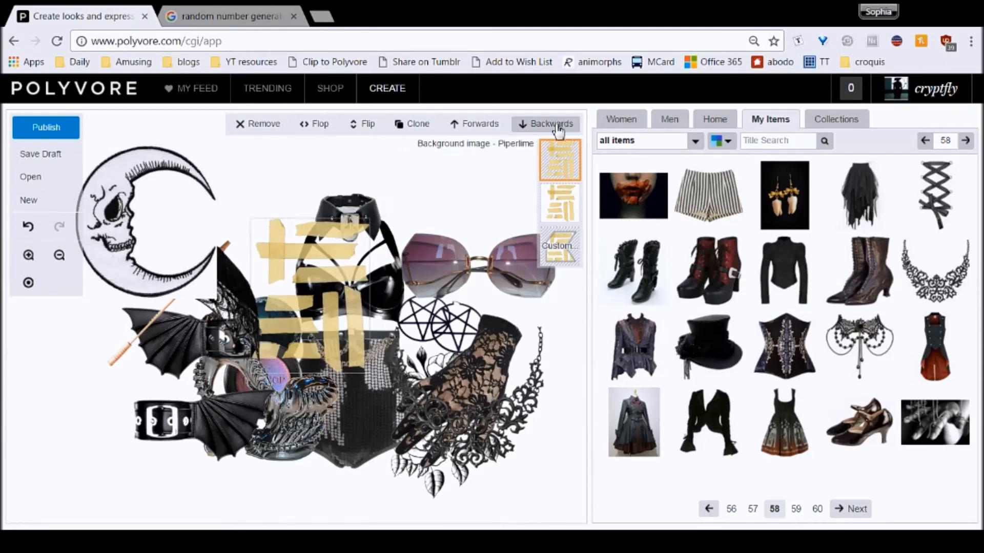
{"action": "left_click", "coordinate": [559, 124]}
- Shrink the pink frameless sunglasses next to the bra top and lay the filigree necklace across the top's neckline
{"action": "left_click", "coordinate": [549, 291]}
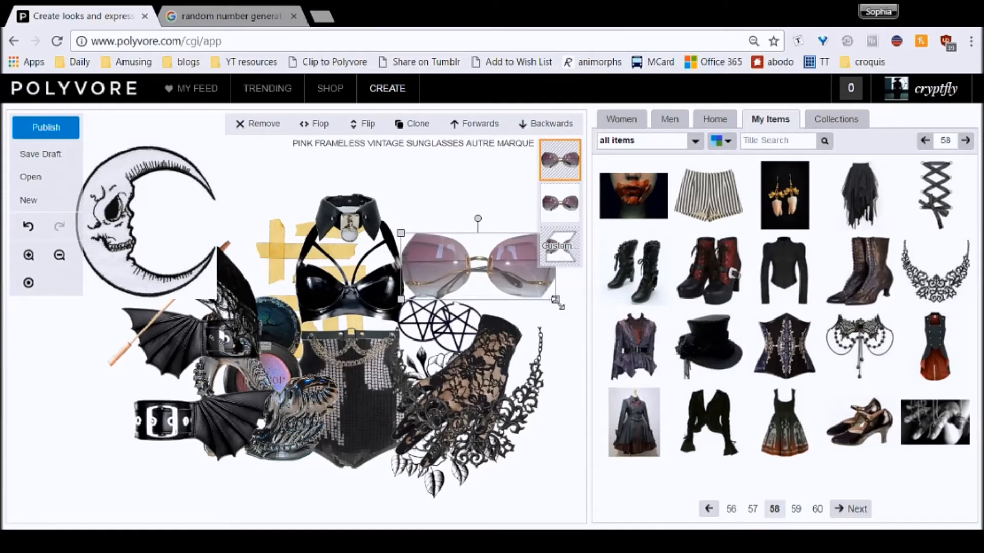
{"action": "left_click_drag", "start_coordinate": [558, 303], "coordinate": [505, 281]}
{"action": "left_click", "coordinate": [527, 369]}
{"action": "left_click_drag", "start_coordinate": [527, 369], "coordinate": [365, 270]}
{"action": "left_click", "coordinate": [356, 262]}
- Place the lace glove beside the collar and set the crescent moon patch behind it with its background removed
{"action": "left_click_drag", "start_coordinate": [461, 392], "coordinate": [256, 256]}
{"action": "left_click", "coordinate": [120, 220]}
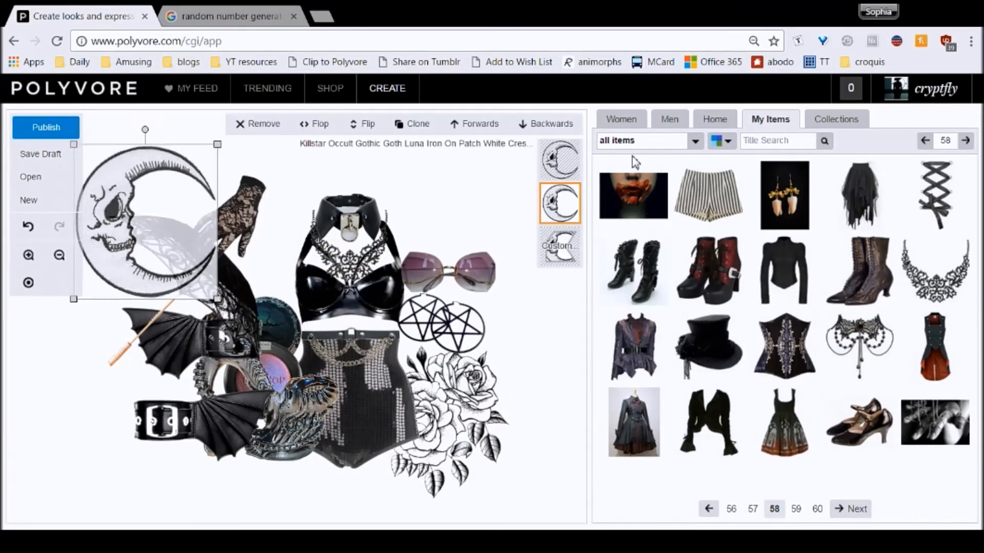
{"action": "left_click_drag", "start_coordinate": [121, 221], "coordinate": [226, 241]}
{"action": "left_click", "coordinate": [544, 157]}
{"action": "left_click", "coordinate": [551, 123]}
- Move the lace parasol above the pink sunglasses and place the bat cuffs at reduced size over the rose tattoo
{"action": "left_click_drag", "start_coordinate": [144, 240], "coordinate": [385, 218]}
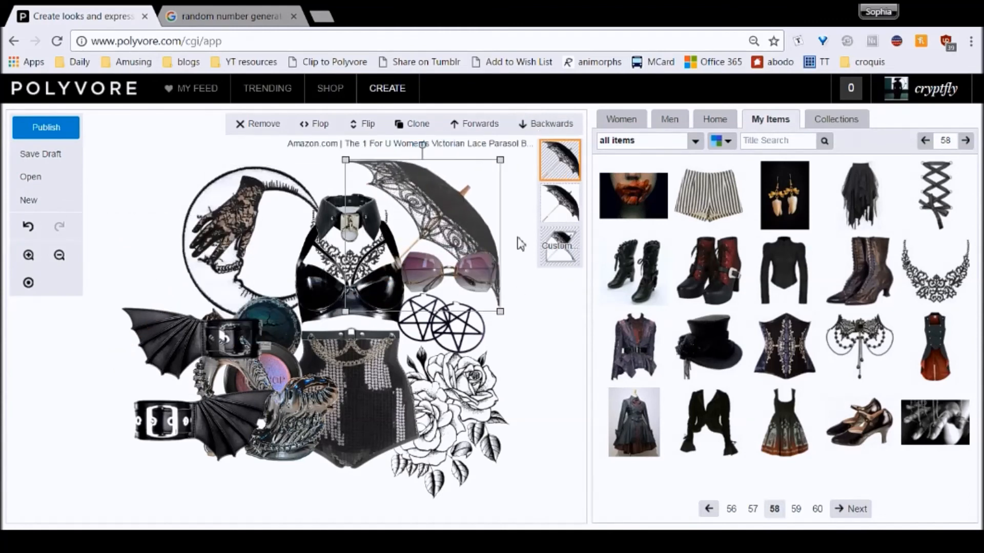
{"action": "left_click_drag", "start_coordinate": [216, 420], "coordinate": [525, 440]}
{"action": "left_click_drag", "start_coordinate": [586, 488], "coordinate": [511, 409]}
{"action": "left_click_drag", "start_coordinate": [476, 371], "coordinate": [461, 391]}
{"action": "left_click", "coordinate": [537, 390]}
- Shrink the sculpted metal heel, place it below the shorts and clone it into a mirrored pair
{"action": "left_click_drag", "start_coordinate": [308, 402], "coordinate": [354, 487]}
{"action": "left_click_drag", "start_coordinate": [389, 518], "coordinate": [339, 493]}
{"action": "left_click_drag", "start_coordinate": [307, 458], "coordinate": [318, 459]}
{"action": "left_click", "coordinate": [419, 125]}
{"action": "left_click", "coordinate": [80, 363]}
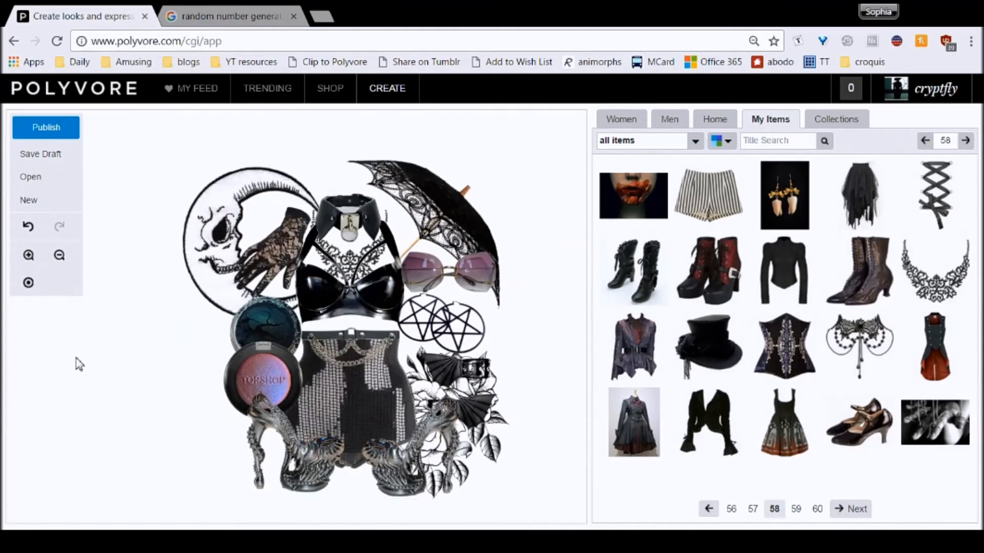
- Shift the lace parasol slightly inward and remove the rose tattoo and crescent moon patch from the set
{"action": "left_click_drag", "start_coordinate": [423, 174], "coordinate": [410, 172]}
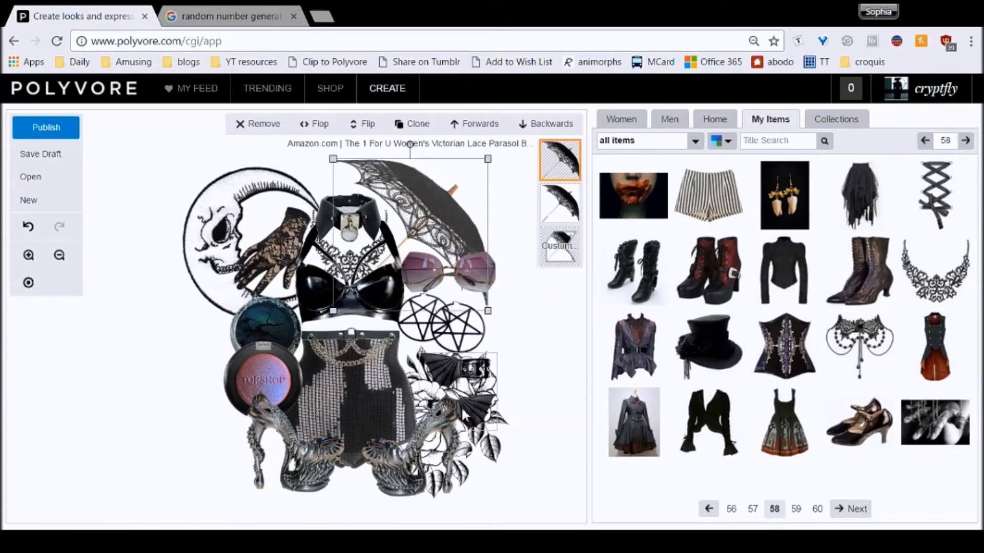
{"action": "left_click", "coordinate": [476, 430]}
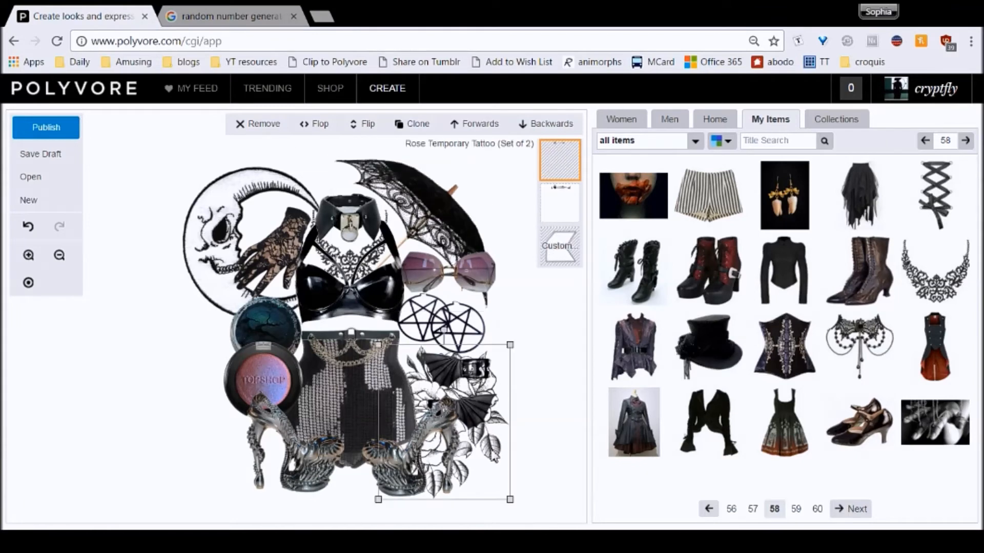
{"action": "left_click", "coordinate": [257, 123]}
{"action": "left_click", "coordinate": [229, 183]}
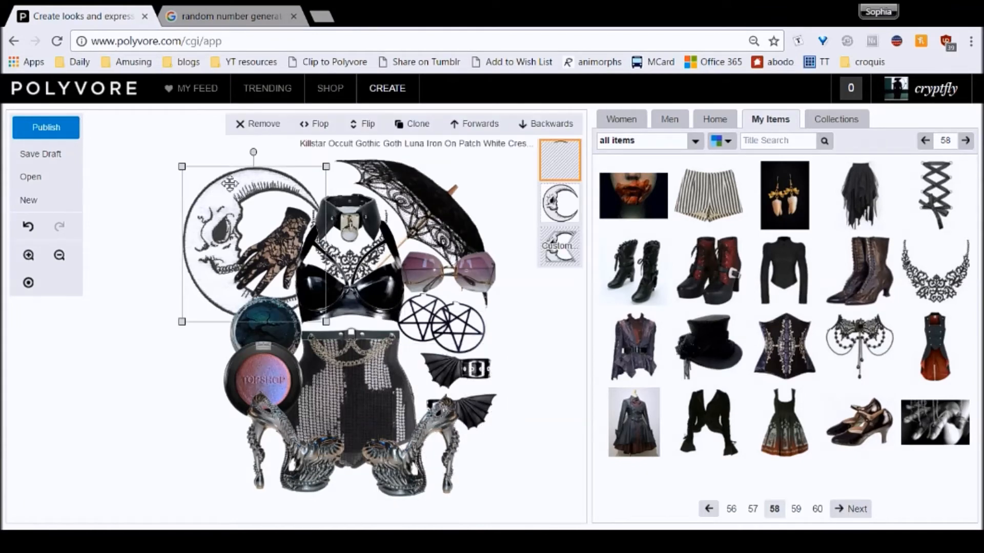
{"action": "left_click", "coordinate": [243, 124]}
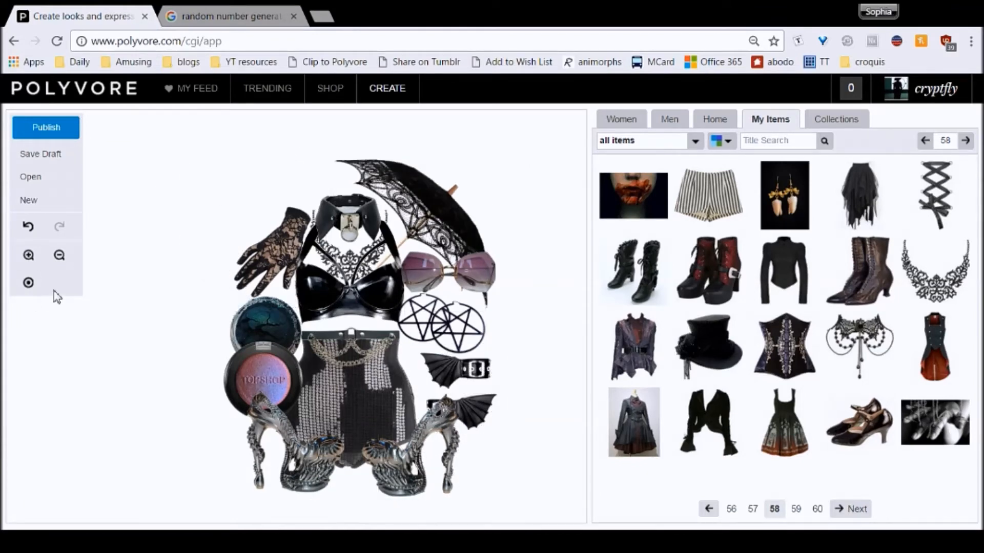
- Tidy the layering around the bra top and shorts, removing the filigree necklace and spreading the metal heels lower
{"action": "left_click", "coordinate": [352, 259]}
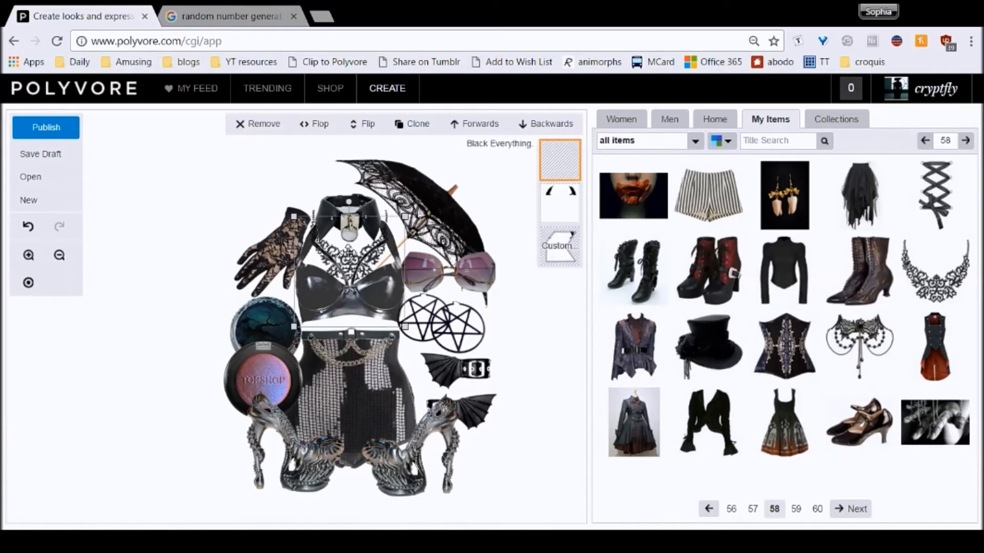
{"action": "left_click", "coordinate": [546, 123]}
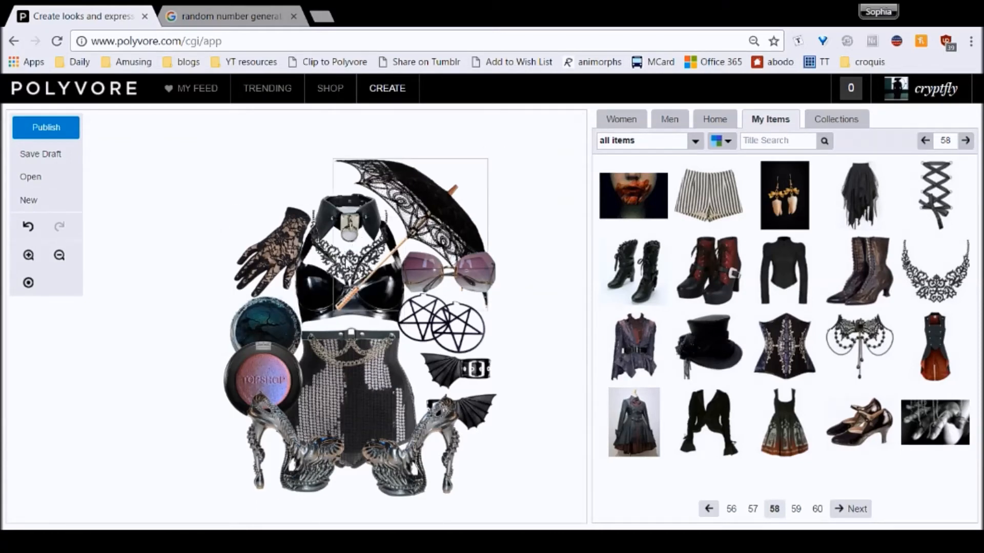
{"action": "left_click", "coordinate": [410, 450]}
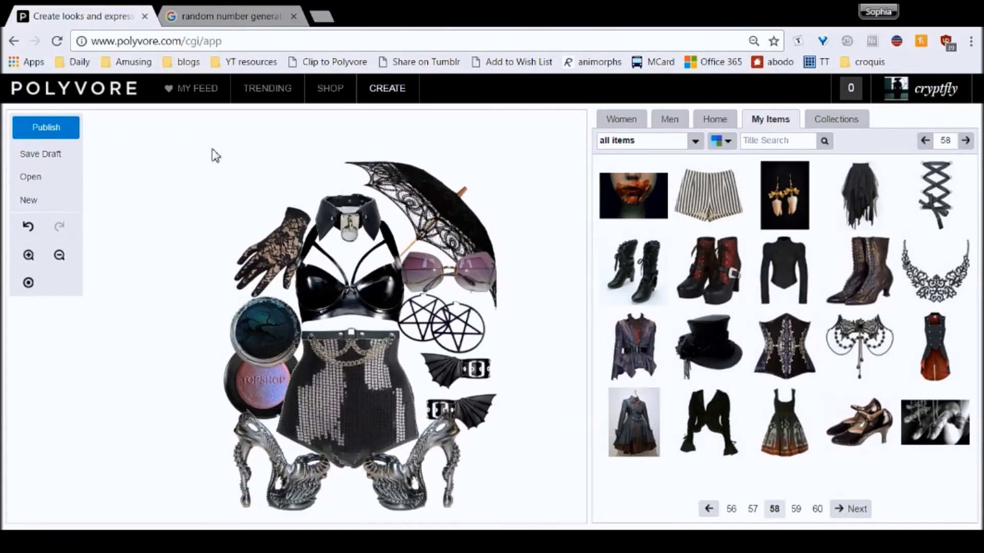
{"action": "left_click", "coordinate": [211, 183]}
- Add the black bison skull head from page 75 of My Items behind the shorts, below the pentagram earrings
{"action": "left_click", "coordinate": [965, 140]}
{"action": "left_click", "coordinate": [966, 140]}
{"action": "left_click", "coordinate": [965, 140]}
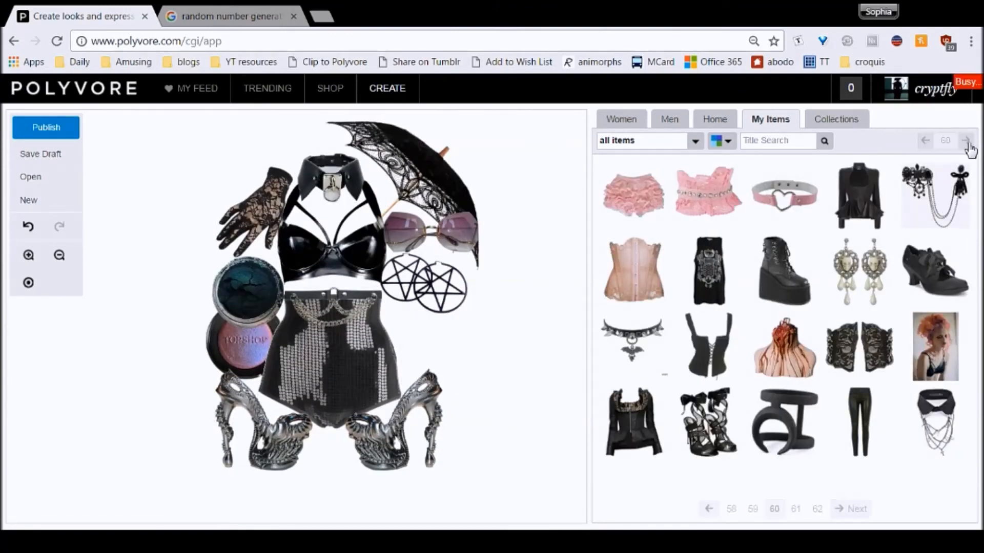
{"action": "left_click", "coordinate": [965, 140]}
{"action": "left_click", "coordinate": [965, 141]}
{"action": "left_click", "coordinate": [965, 140]}
{"action": "left_click", "coordinate": [965, 140]}
{"action": "left_click", "coordinate": [965, 140]}
{"action": "left_click", "coordinate": [965, 141]}
{"action": "left_click", "coordinate": [965, 141]}
{"action": "left_click", "coordinate": [965, 141]}
{"action": "left_click", "coordinate": [966, 140]}
{"action": "left_click", "coordinate": [965, 141]}
{"action": "left_click", "coordinate": [965, 140]}
{"action": "left_click", "coordinate": [965, 140]}
{"action": "left_click", "coordinate": [966, 140]}
{"action": "left_click", "coordinate": [965, 140]}
{"action": "left_click", "coordinate": [935, 194]}
{"action": "left_click_drag", "start_coordinate": [491, 333], "coordinate": [448, 337]}
{"action": "left_click", "coordinate": [241, 135]}
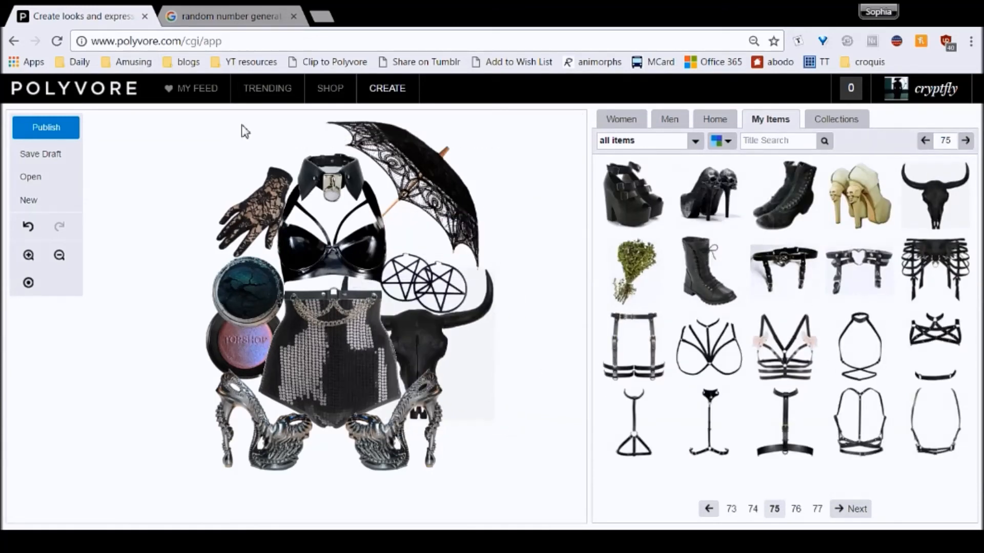
- Add the grey-green Watercolor splotch from page 82 of My Items behind the outfit, enlarged and with its background removed
{"action": "left_click", "coordinate": [965, 140]}
{"action": "left_click", "coordinate": [965, 140]}
{"action": "left_click", "coordinate": [965, 141]}
{"action": "left_click", "coordinate": [965, 140]}
{"action": "left_click", "coordinate": [965, 141]}
{"action": "left_click", "coordinate": [965, 141]}
{"action": "left_click", "coordinate": [966, 140]}
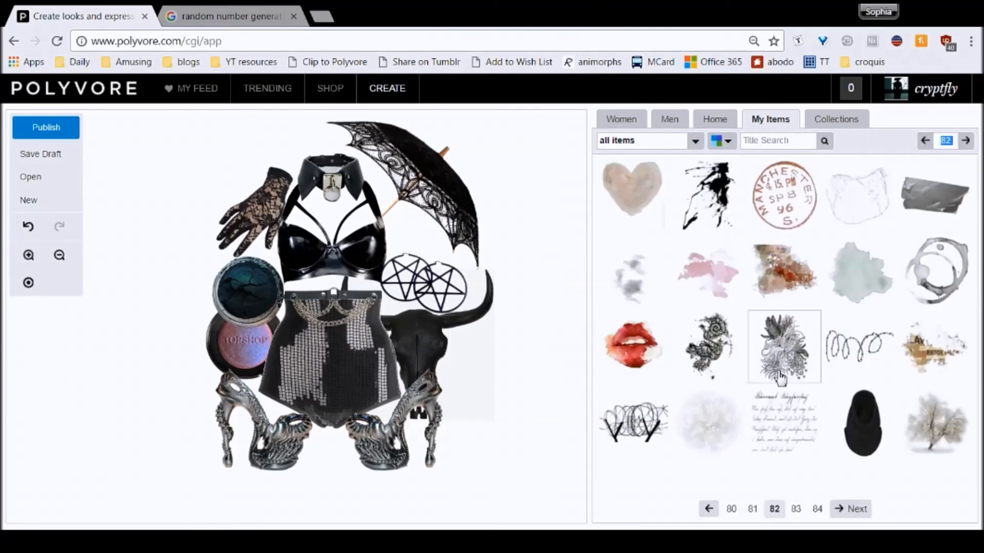
{"action": "left_click", "coordinate": [861, 271]}
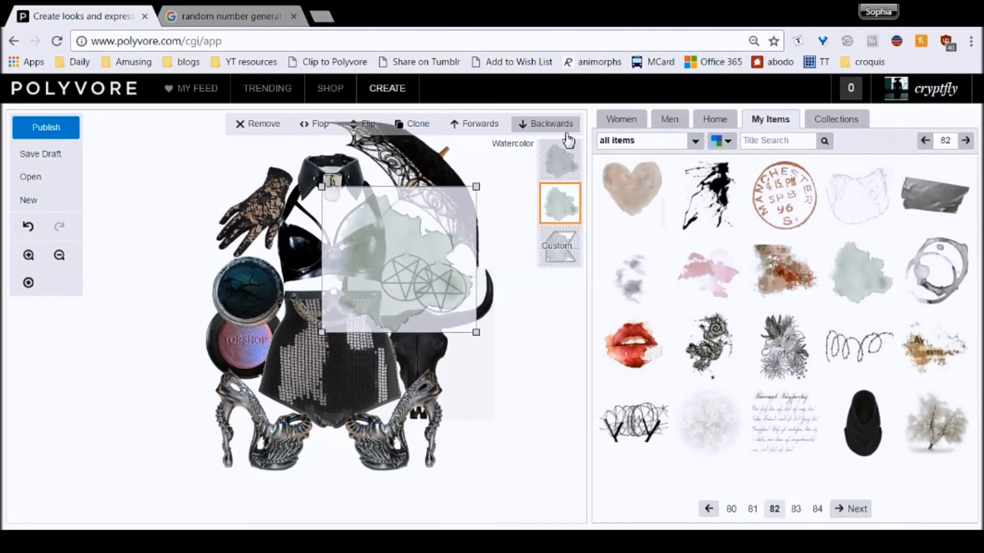
{"action": "left_click", "coordinate": [552, 176]}
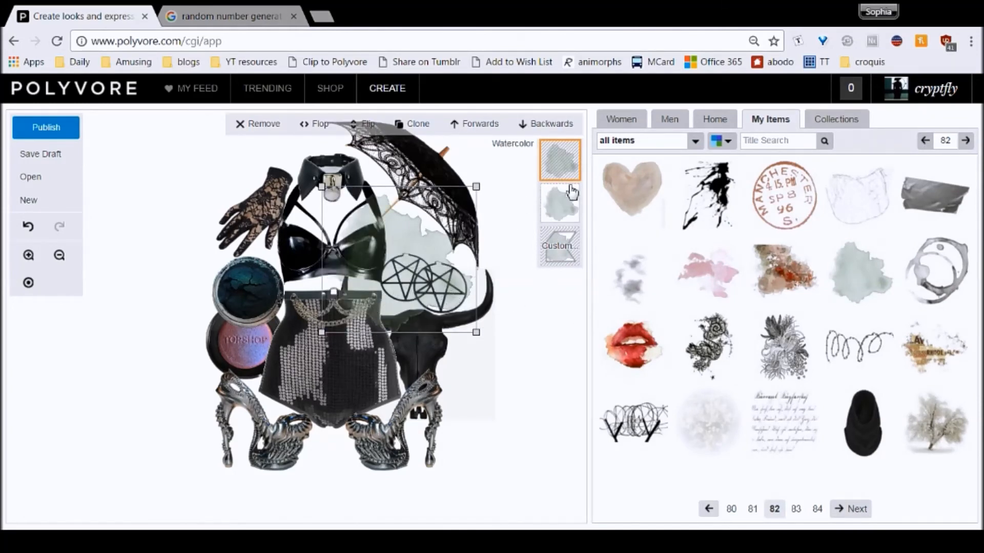
{"action": "left_click", "coordinate": [555, 128]}
{"action": "left_click_drag", "start_coordinate": [480, 338], "coordinate": [516, 408]}
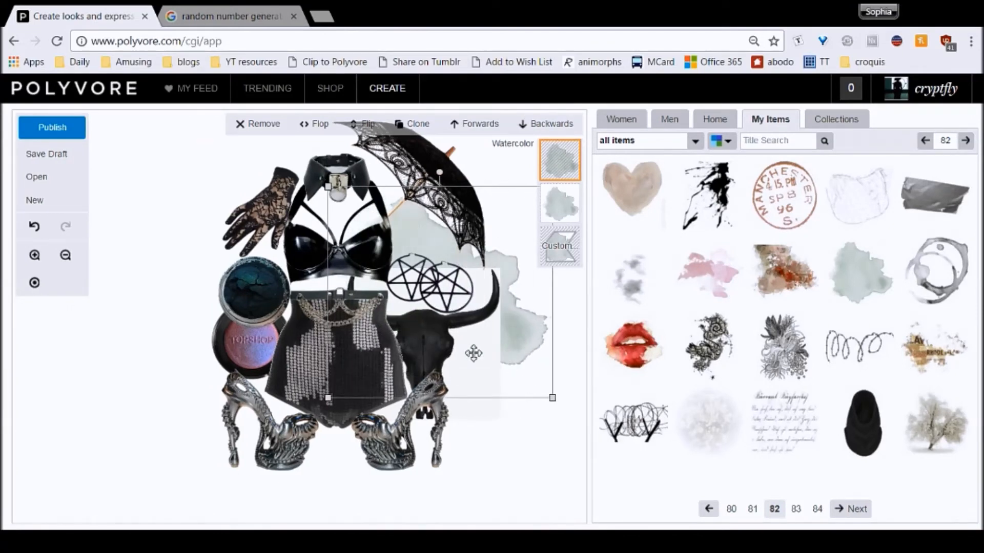
- Remove the bison skull's white background and move the watercolor splotch closer in behind the skull and parasol
{"action": "left_click", "coordinate": [486, 392]}
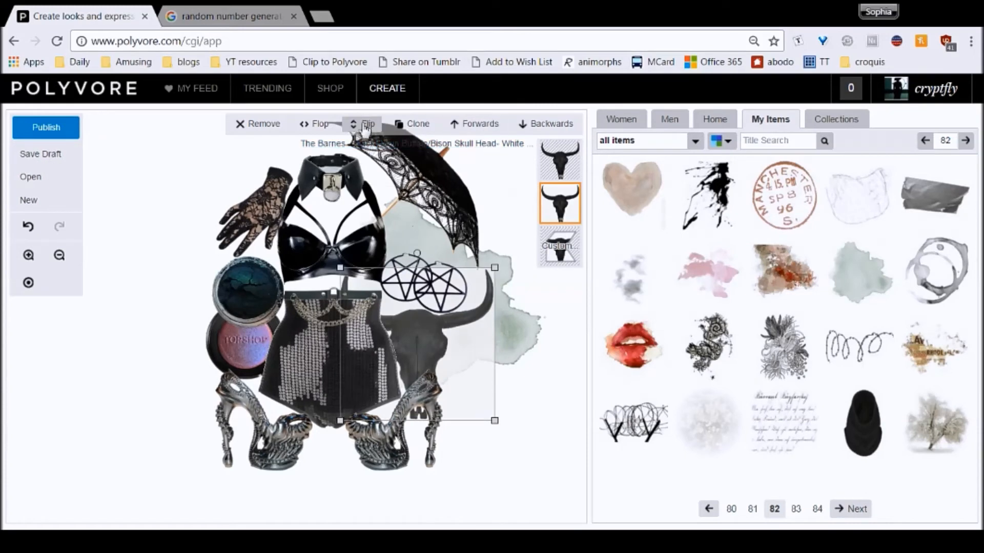
{"action": "left_click", "coordinate": [576, 167]}
{"action": "left_click_drag", "start_coordinate": [514, 332], "coordinate": [481, 319]}
- Add the Smoke-Cloud from page 82 of My Items behind the lace glove and bra top
{"action": "left_click_drag", "start_coordinate": [629, 279], "coordinate": [303, 254]}
{"action": "left_click", "coordinate": [564, 125]}
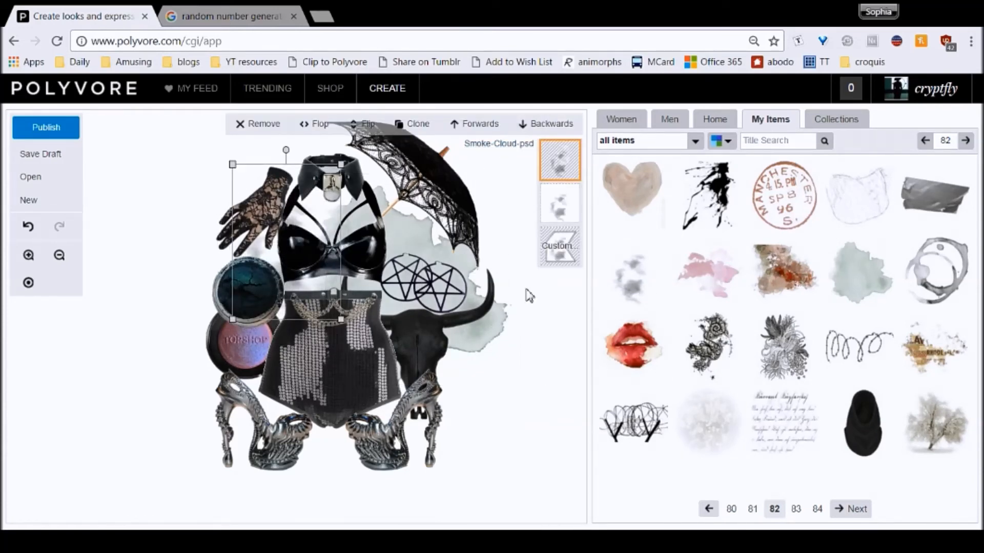
{"action": "left_click", "coordinate": [511, 423]}
- Add the grey ring stain from page 82 of My Items behind the bison skull and metal heel
{"action": "left_click_drag", "start_coordinate": [935, 295], "coordinate": [437, 394]}
{"action": "left_click", "coordinate": [547, 124]}
{"action": "left_click", "coordinate": [528, 394]}
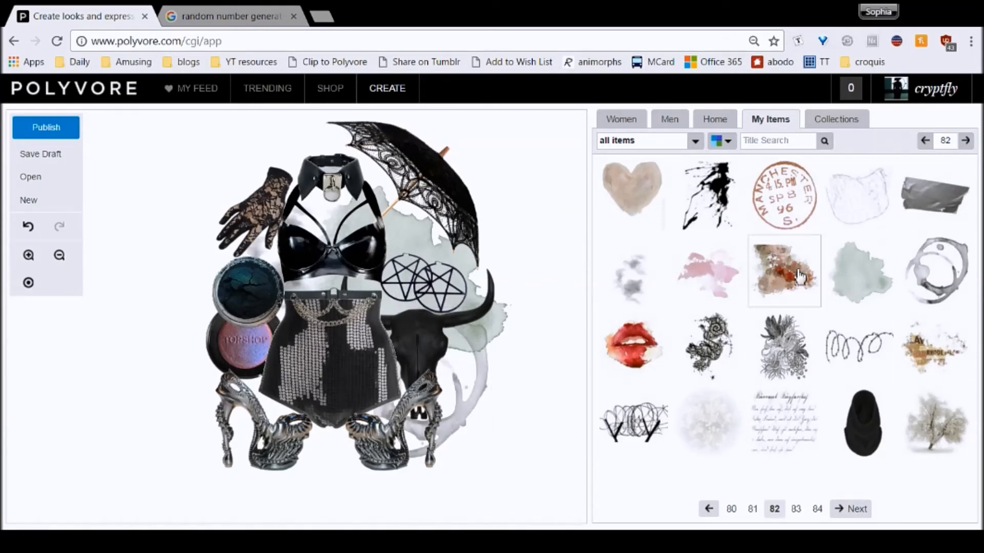
- Add the brown and rust paint splotch from page 82 of My Items, with transparent background, rotated upright behind the makeup pots and metal heel
{"action": "left_click_drag", "start_coordinate": [784, 280], "coordinate": [354, 253]}
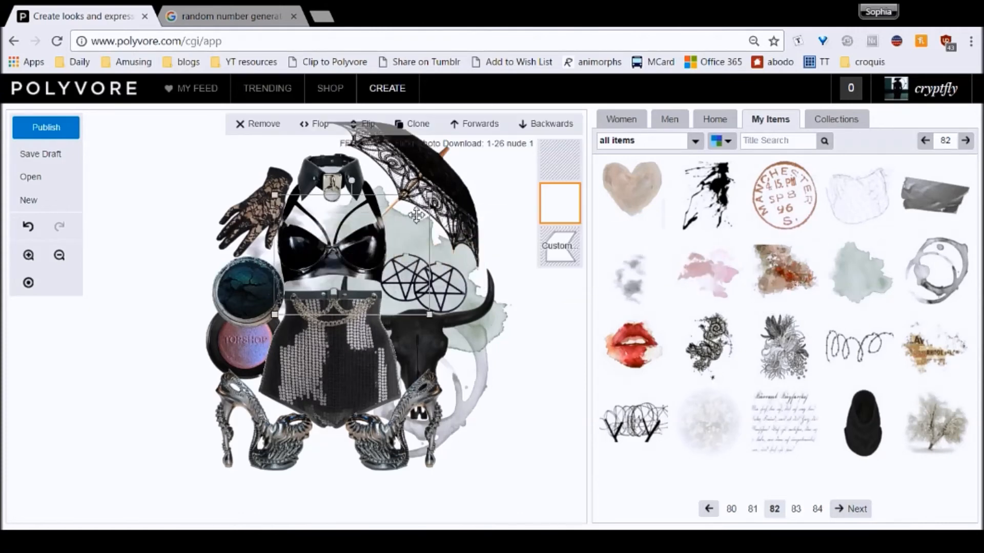
{"action": "left_click", "coordinate": [559, 160]}
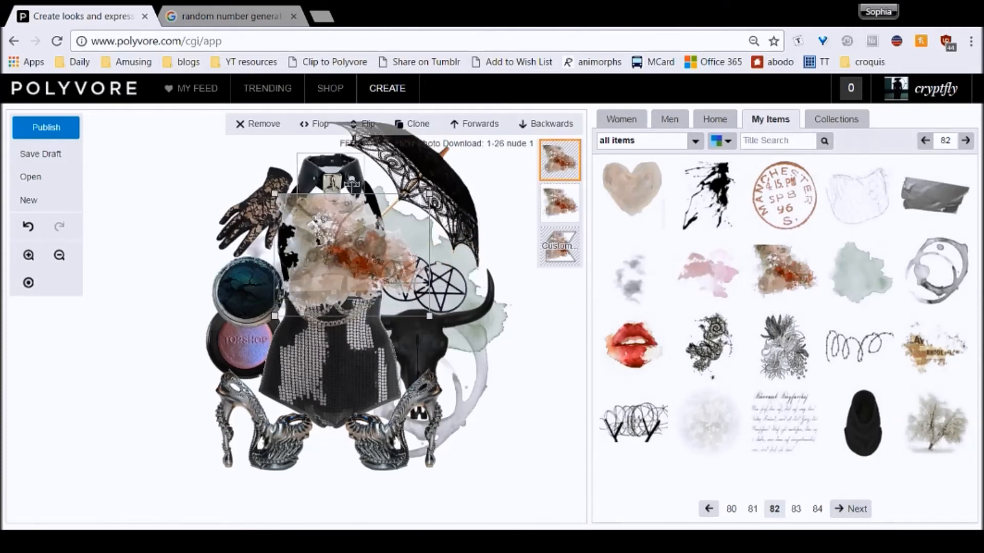
{"action": "left_click_drag", "start_coordinate": [351, 184], "coordinate": [268, 370]}
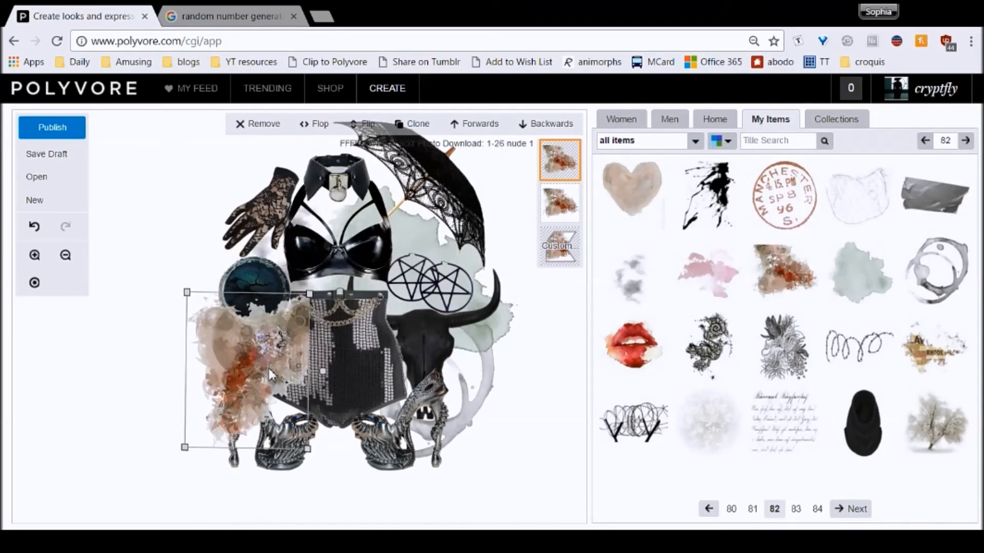
{"action": "left_click", "coordinate": [523, 130]}
{"action": "left_click", "coordinate": [566, 433]}
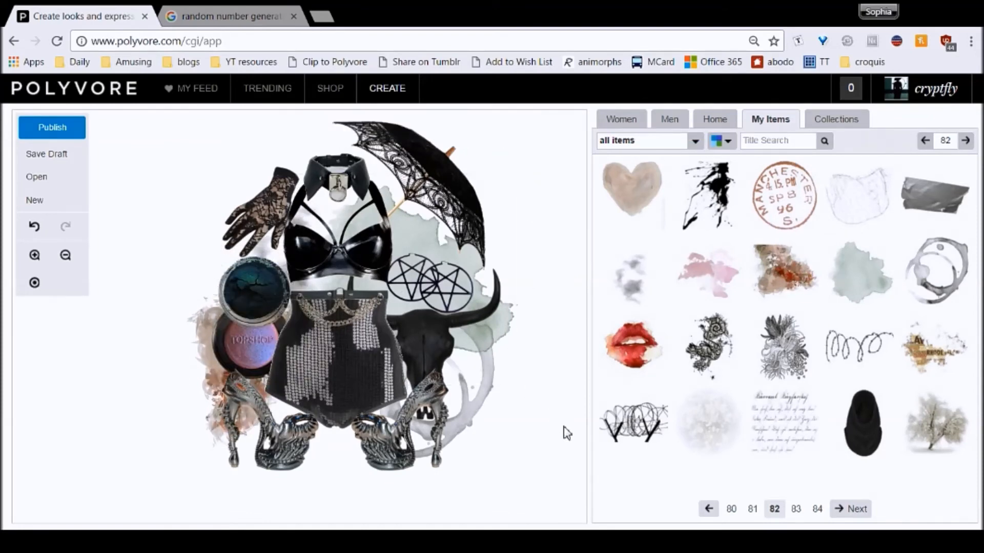
- Add the pale grey speckled circle texture from page 82 of My Items behind the bison skull and ring stain
{"action": "left_click_drag", "start_coordinate": [709, 422], "coordinate": [492, 387]}
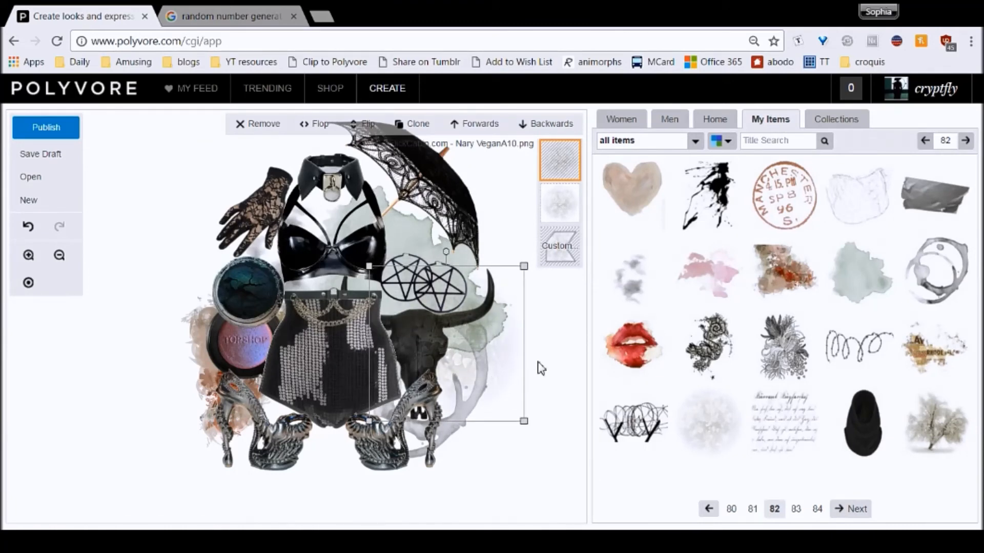
{"action": "mouse_move", "coordinate": [475, 333]}
{"action": "left_mouse_down"}
{"action": "mouse_move", "coordinate": [471, 349]}
{"action": "mouse_move", "coordinate": [490, 357]}
{"action": "mouse_move", "coordinate": [480, 331]}
{"action": "mouse_move", "coordinate": [480, 340]}
{"action": "left_mouse_up"}
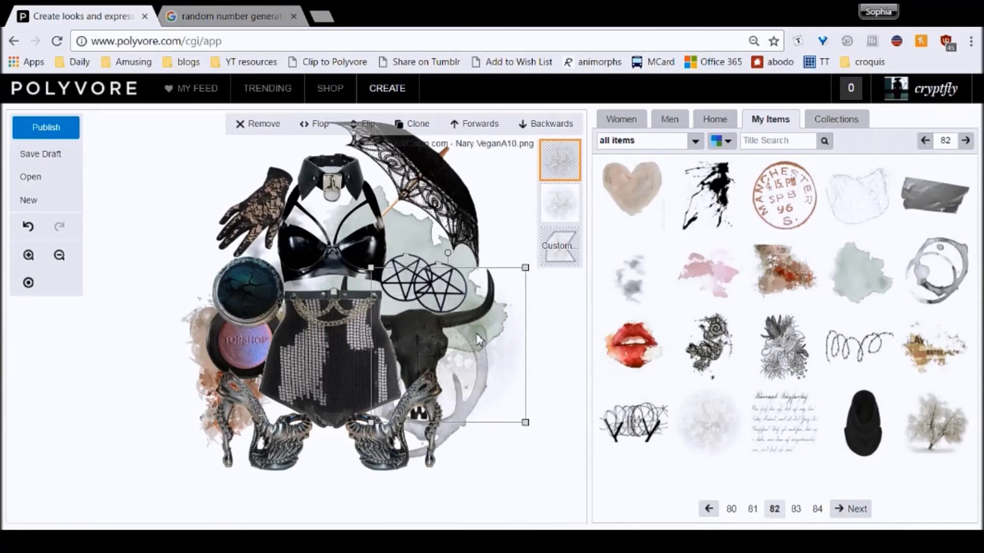
{"action": "left_click", "coordinate": [552, 353]}
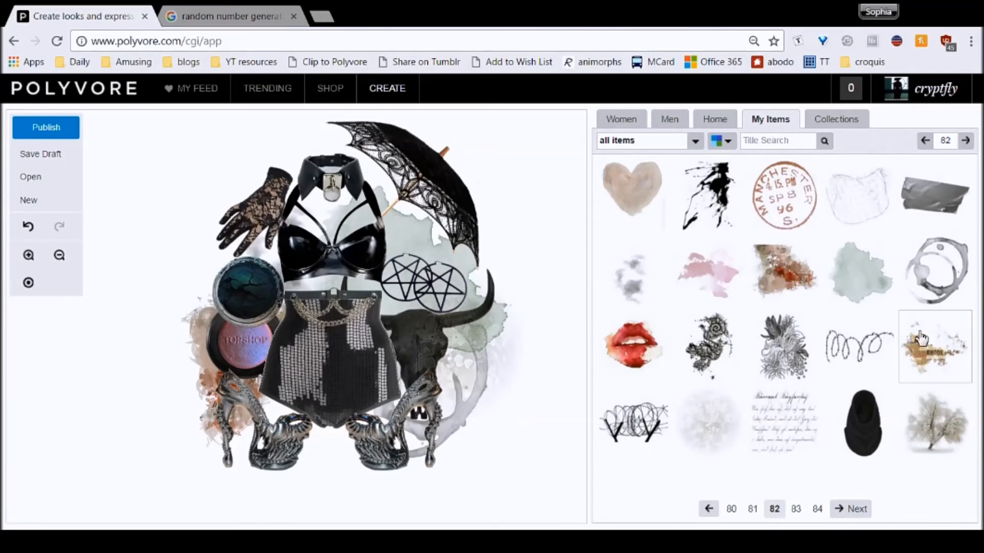
- Add the tubes livres parchemins faded text texture from page 88 of My Items behind the lace glove and teal makeup pot
{"action": "left_click", "coordinate": [965, 148]}
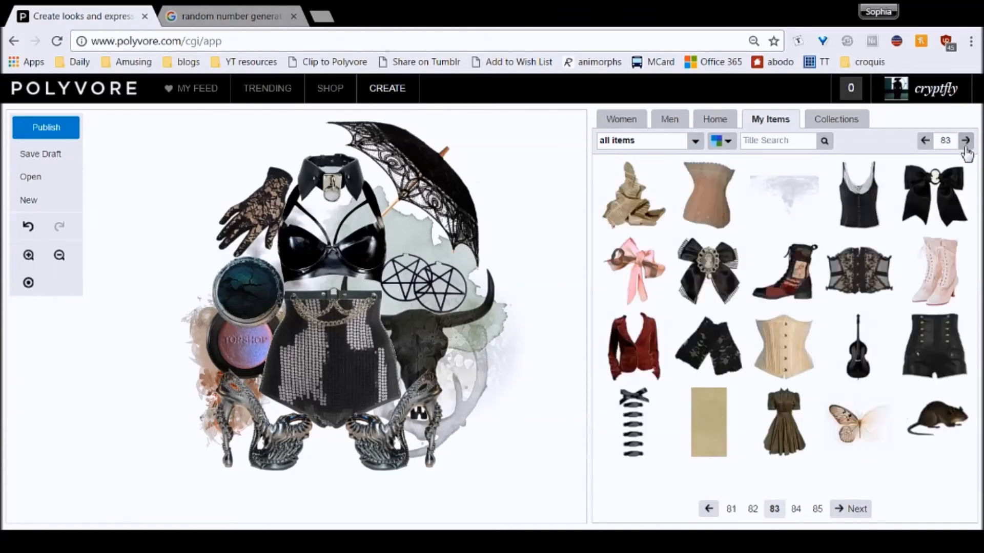
{"action": "left_click", "coordinate": [965, 149]}
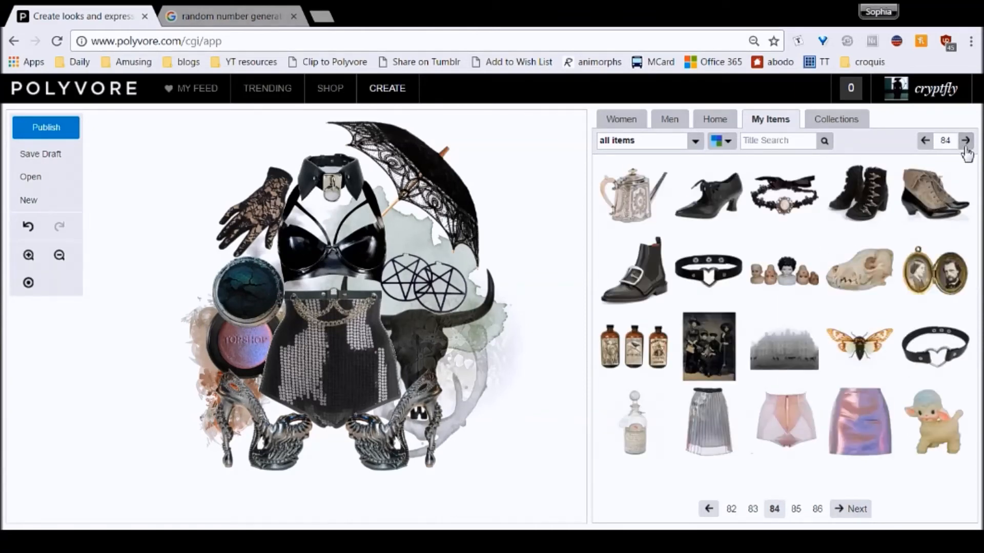
{"action": "left_click", "coordinate": [965, 148]}
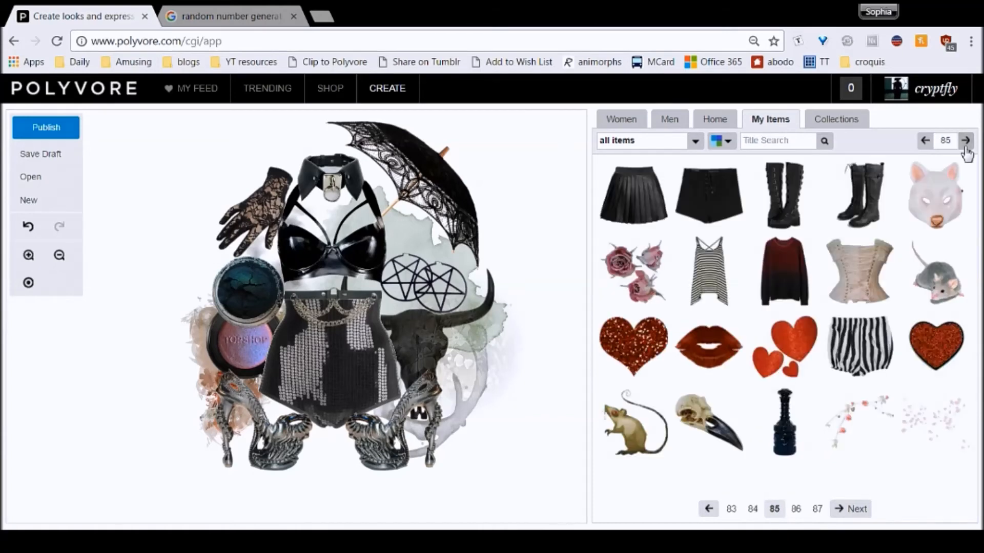
{"action": "left_click", "coordinate": [966, 147]}
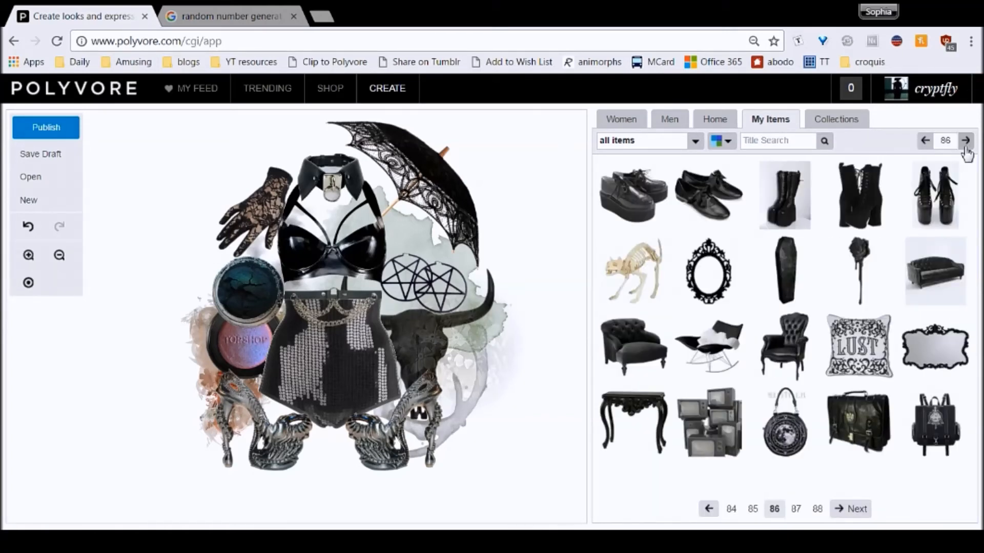
{"action": "left_click", "coordinate": [966, 148]}
{"action": "left_click", "coordinate": [965, 147]}
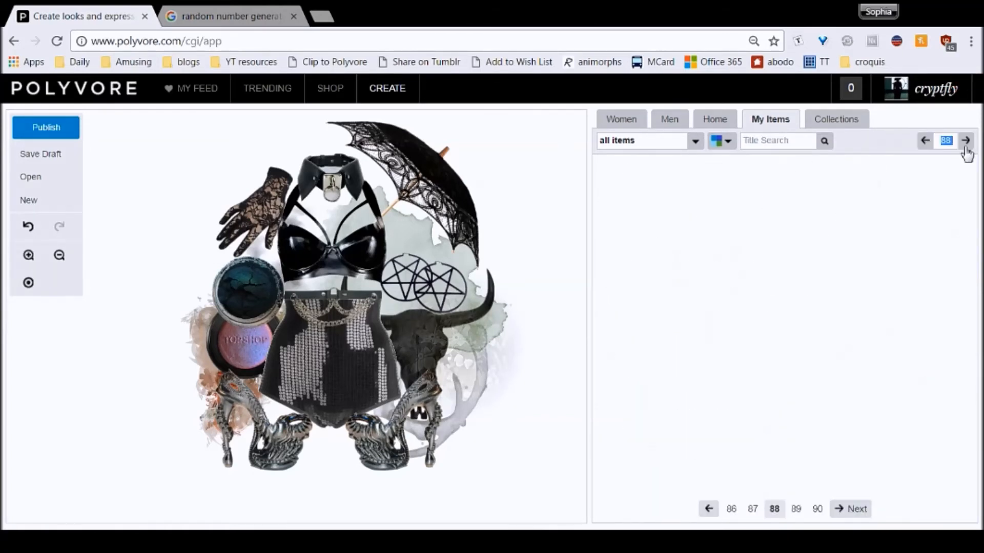
{"action": "mouse_move", "coordinate": [794, 283]}
{"action": "left_mouse_down"}
{"action": "mouse_move", "coordinate": [625, 269]}
{"action": "mouse_move", "coordinate": [472, 277]}
{"action": "mouse_move", "coordinate": [474, 284]}
{"action": "mouse_move", "coordinate": [380, 266]}
{"action": "mouse_move", "coordinate": [282, 289]}
{"action": "left_mouse_up"}
{"action": "left_click", "coordinate": [546, 123]}
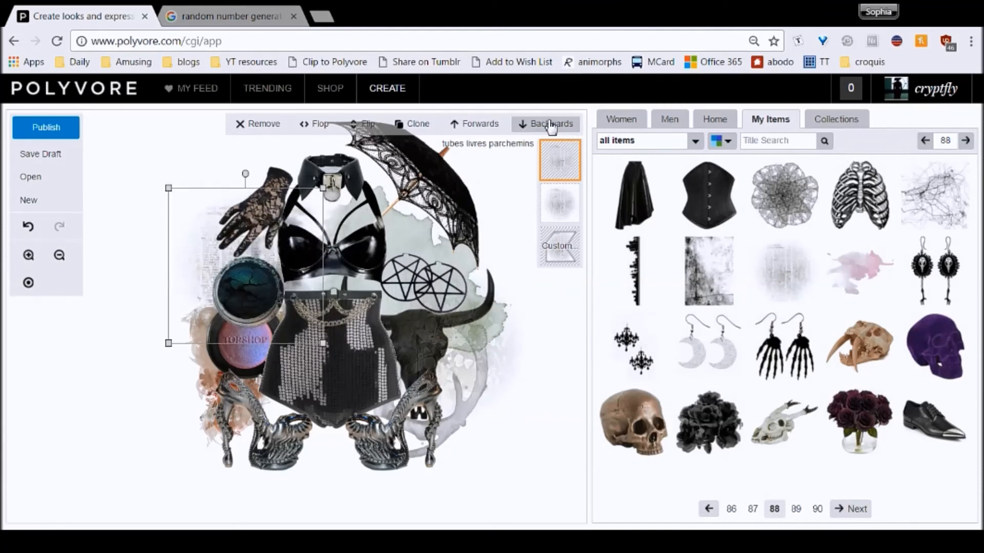
{"action": "left_click", "coordinate": [546, 124]}
{"action": "left_click", "coordinate": [563, 423]}
- Select all items in the set and enlarge the whole collage to fill the canvas height
{"action": "left_click_drag", "start_coordinate": [193, 132], "coordinate": [563, 523]}
{"action": "left_click_drag", "start_coordinate": [533, 454], "coordinate": [499, 456]}
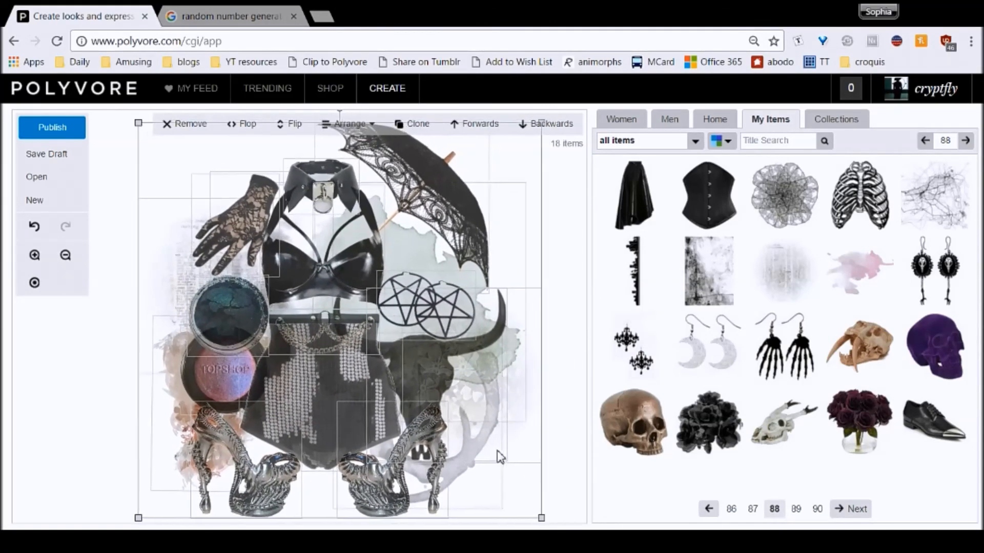
{"action": "left_click", "coordinate": [550, 434]}
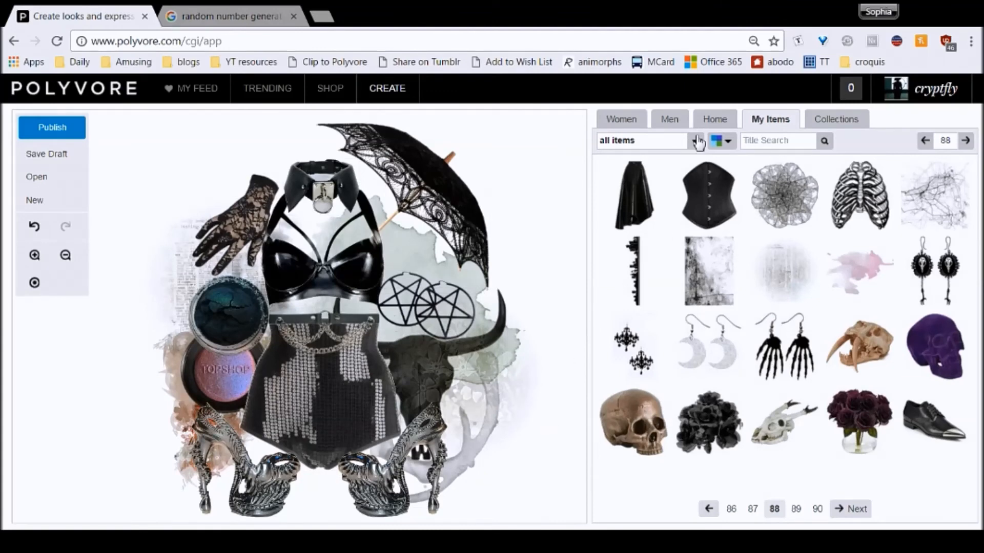
- Browse the Women's Tops category and like the Femme Slogan Tee on page 2
{"action": "left_click", "coordinate": [623, 119]}
{"action": "scroll", "coordinate": [911, 251], "scroll_direction": "down", "scroll_amount": 2}
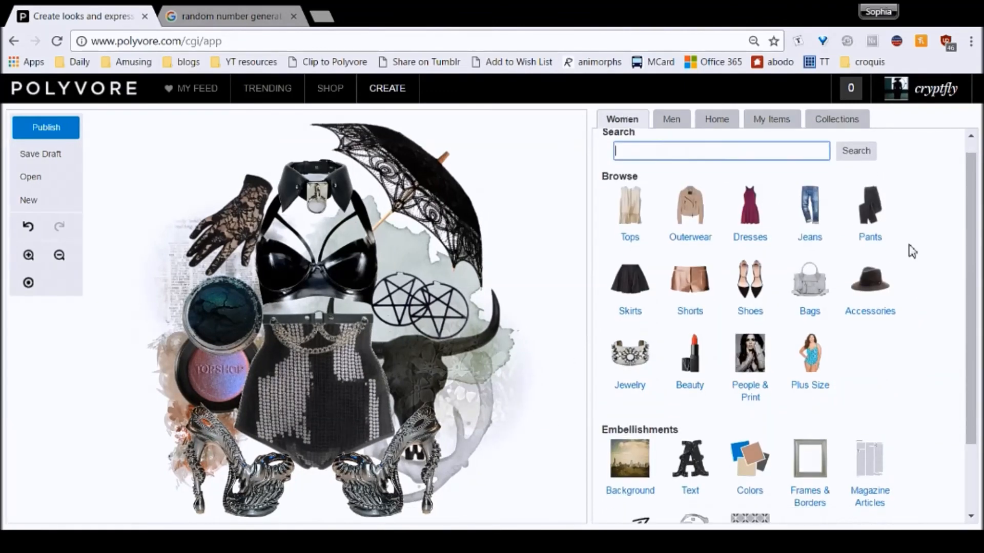
{"action": "scroll", "coordinate": [912, 251], "scroll_direction": "up", "scroll_amount": 2}
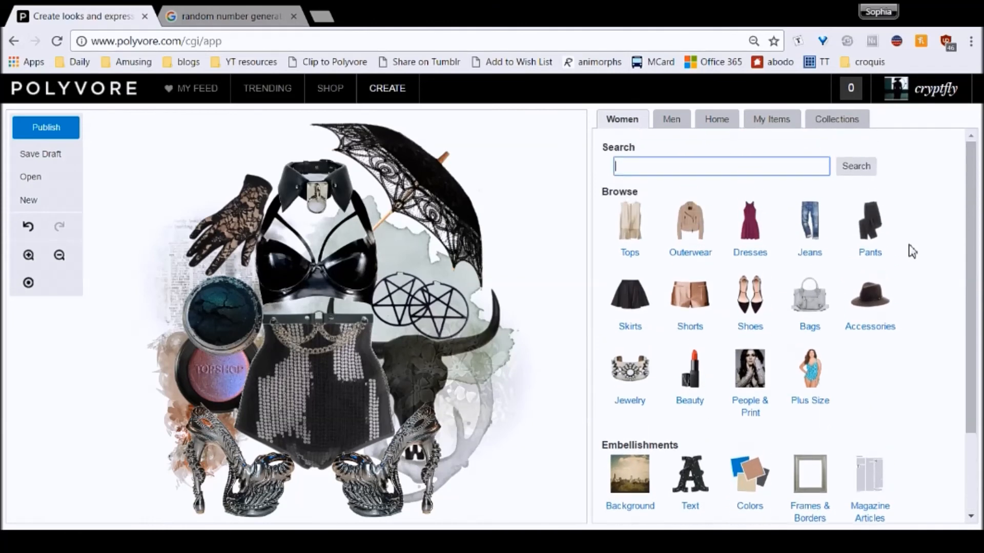
{"action": "left_click", "coordinate": [752, 122]}
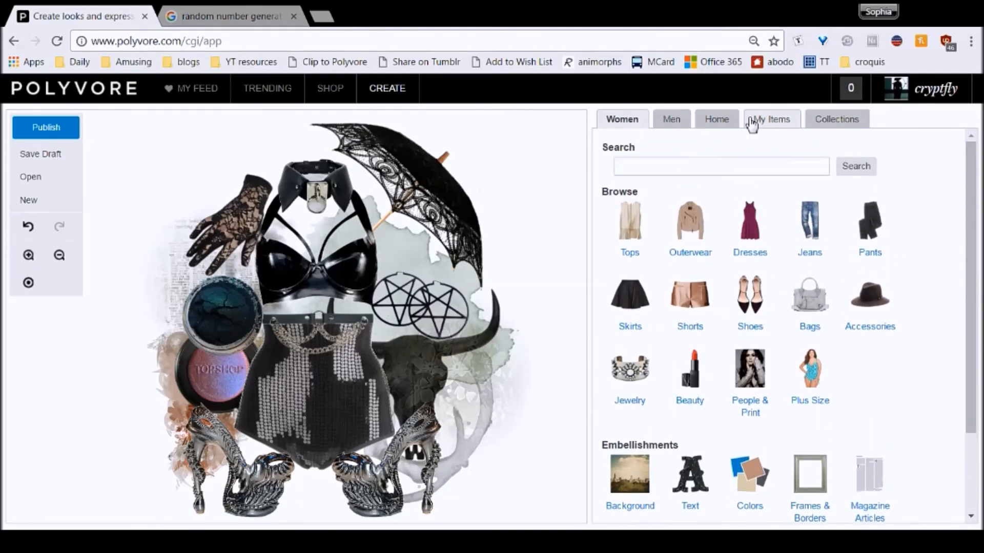
{"action": "left_click", "coordinate": [630, 121]}
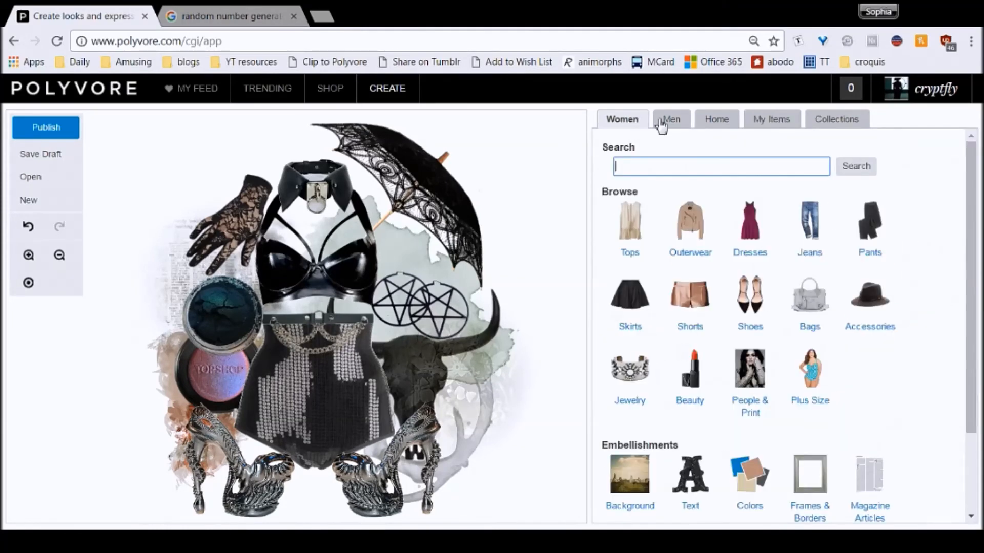
{"action": "left_click", "coordinate": [631, 246]}
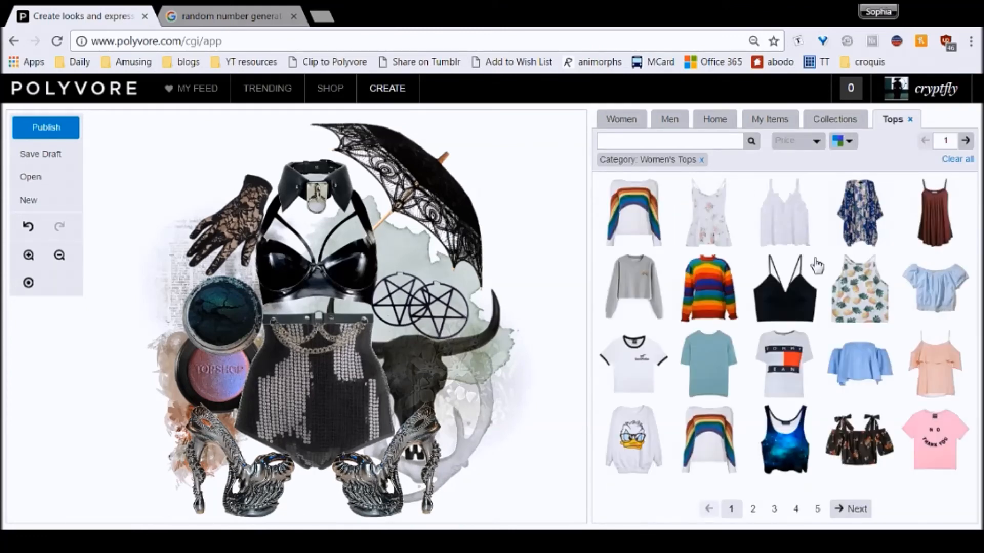
{"action": "left_click", "coordinate": [965, 141]}
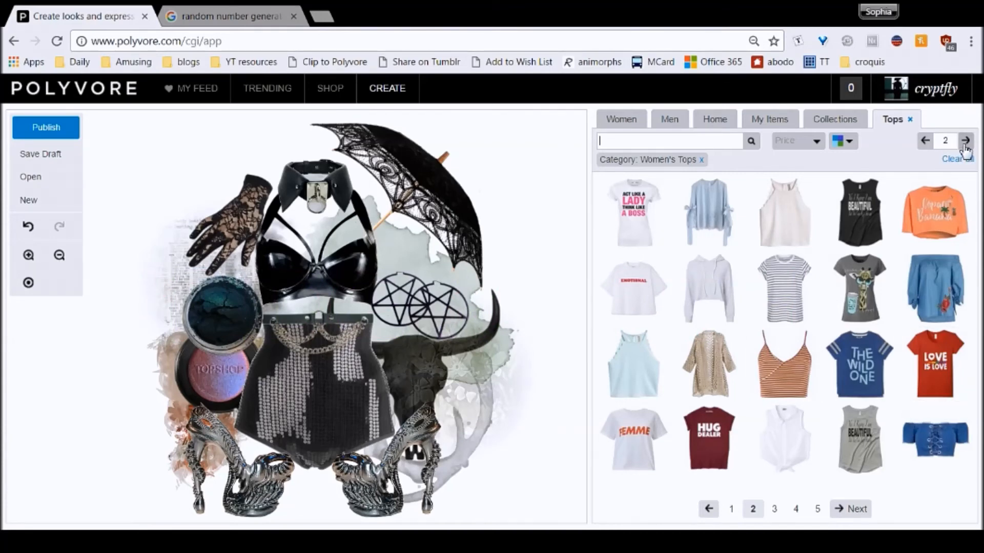
{"action": "left_click", "coordinate": [966, 145]}
{"action": "left_click", "coordinate": [924, 141]}
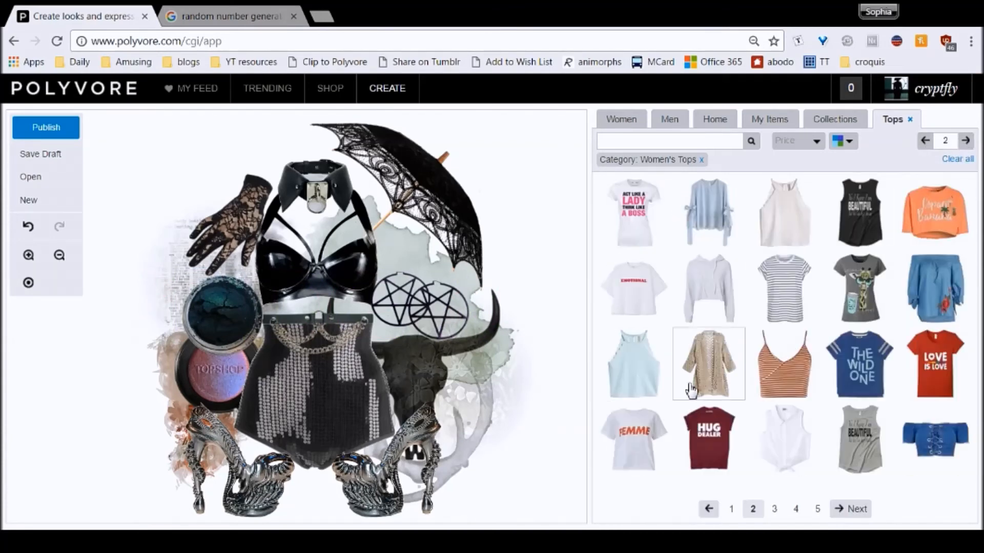
{"action": "left_click", "coordinate": [661, 448]}
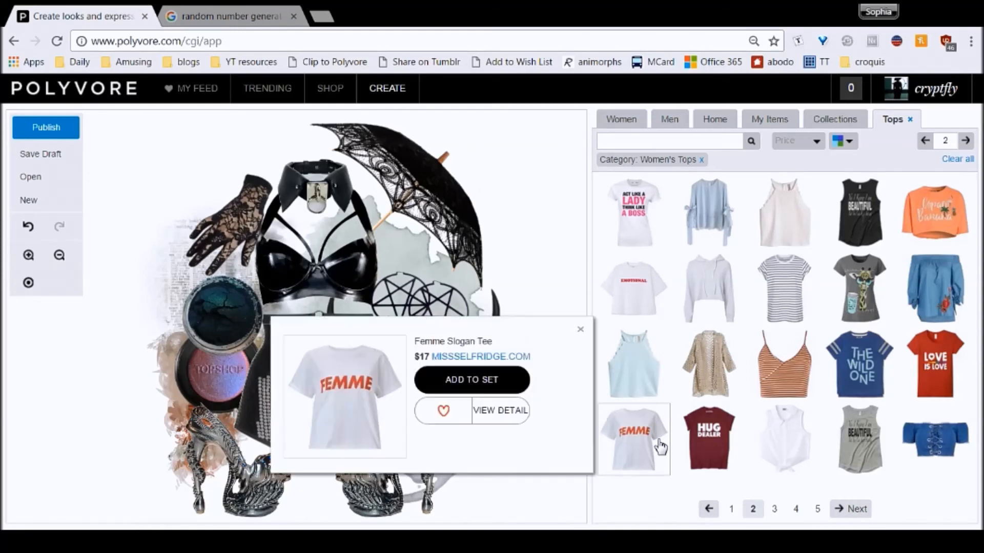
{"action": "left_click", "coordinate": [455, 423]}
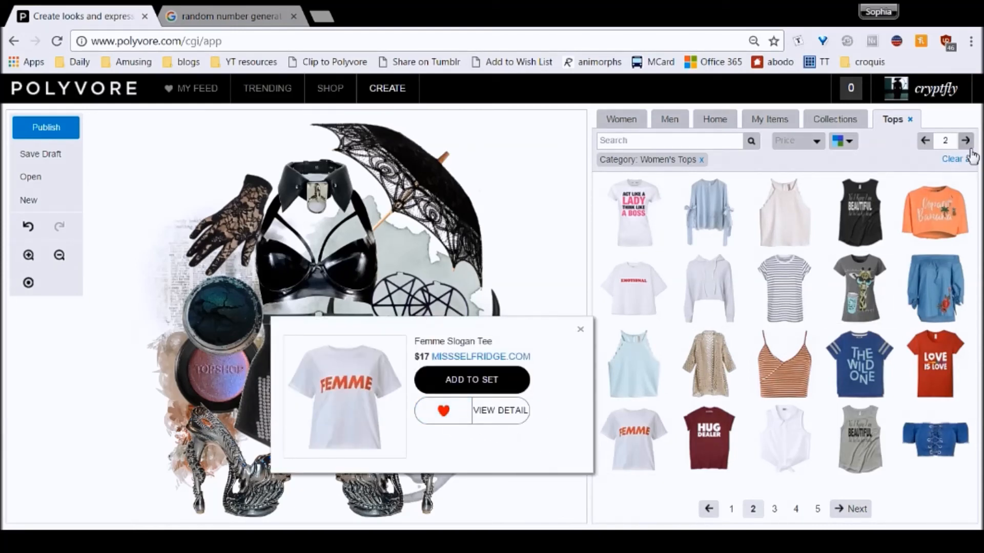
- Look through Women's Tops up to page 7, clear the category filter and close the results
{"action": "left_click", "coordinate": [965, 141]}
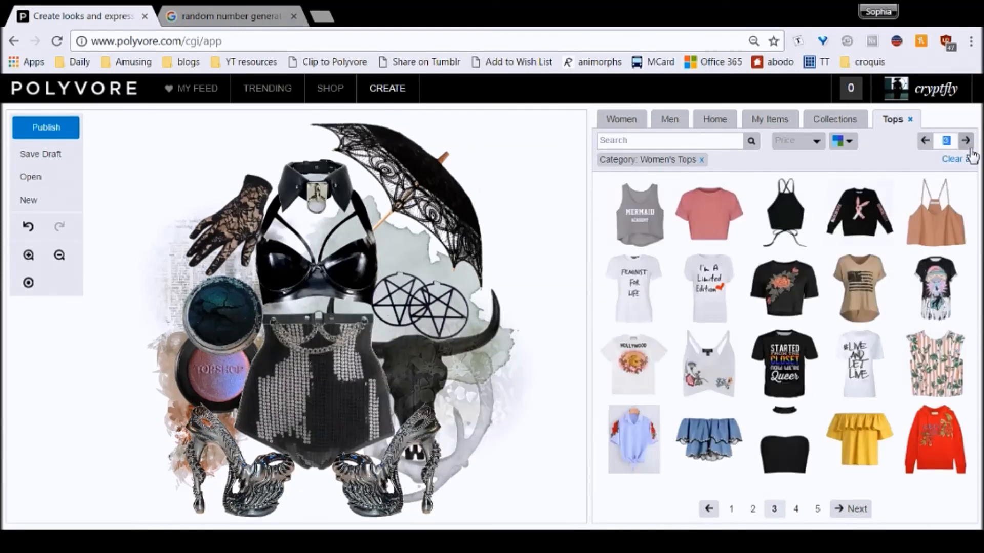
{"action": "left_click", "coordinate": [970, 148]}
{"action": "left_click", "coordinate": [969, 148]}
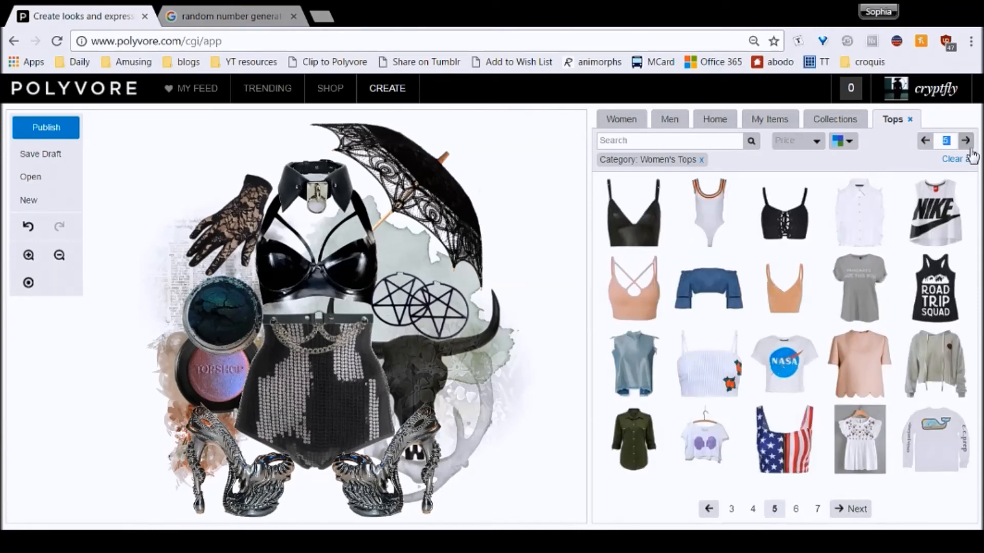
{"action": "left_click", "coordinate": [970, 148]}
{"action": "left_click", "coordinate": [970, 149]}
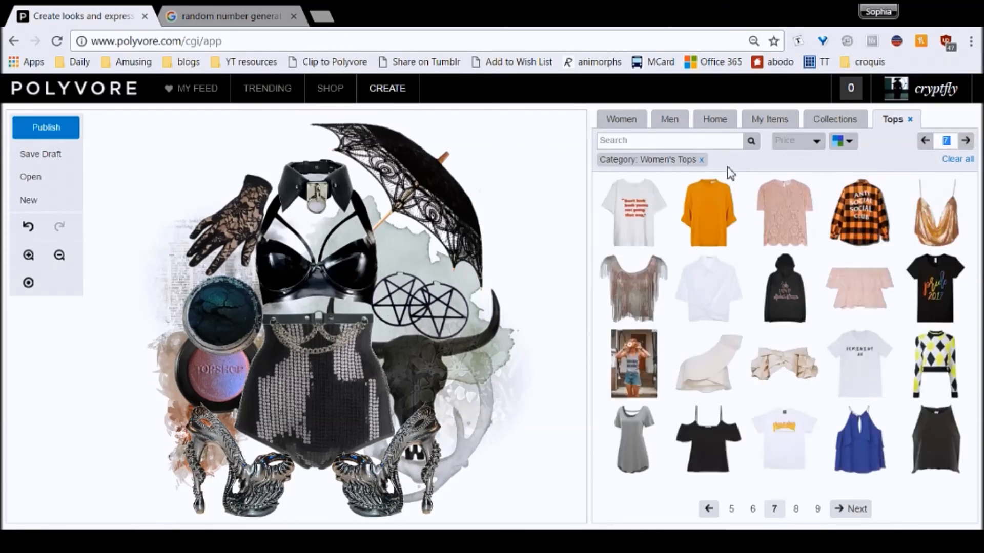
{"action": "left_click", "coordinate": [702, 162]}
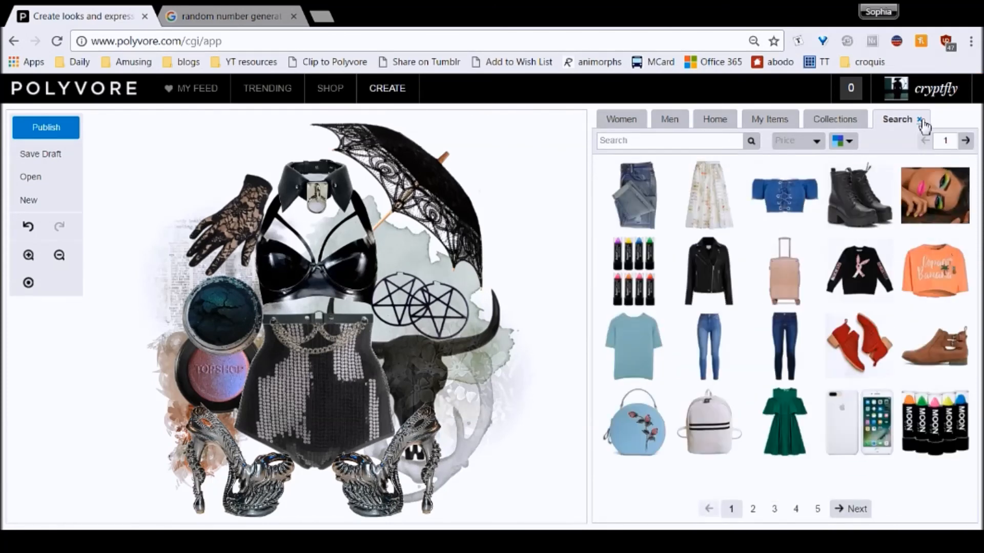
{"action": "left_click", "coordinate": [916, 120]}
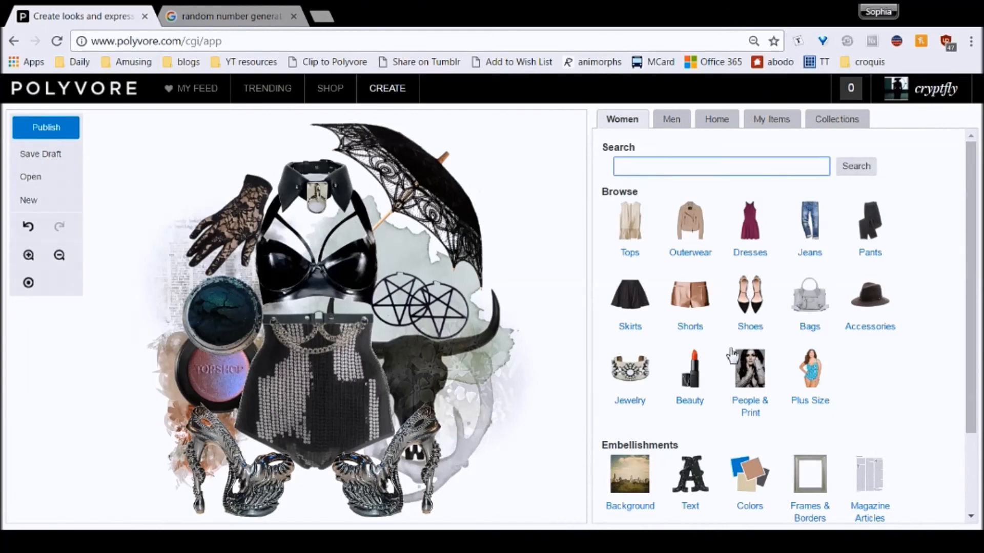
- Examine the items in the Effects & Textures and Background embellishment categories, closing each category after viewing
{"action": "scroll", "coordinate": [802, 361], "scroll_direction": "down", "scroll_amount": 2}
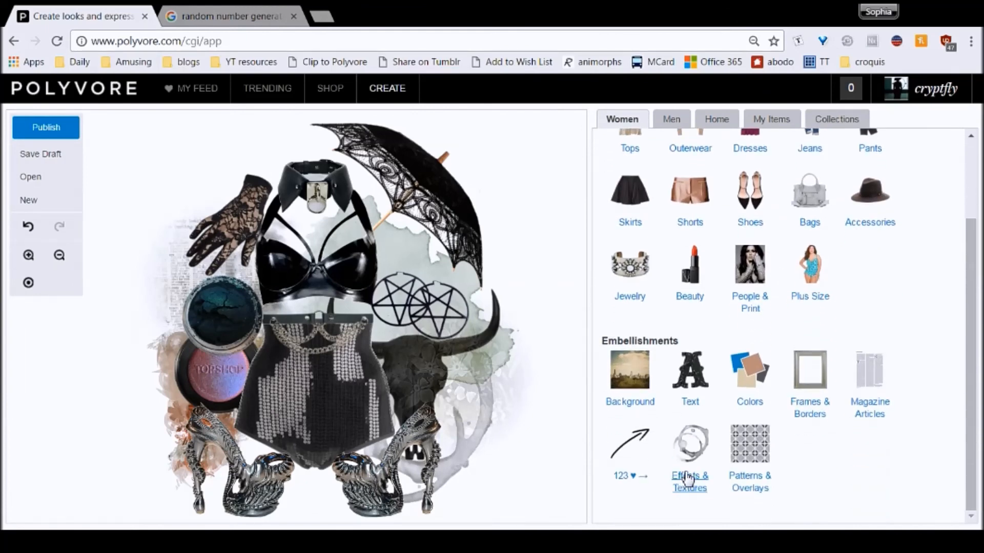
{"action": "left_click", "coordinate": [700, 451]}
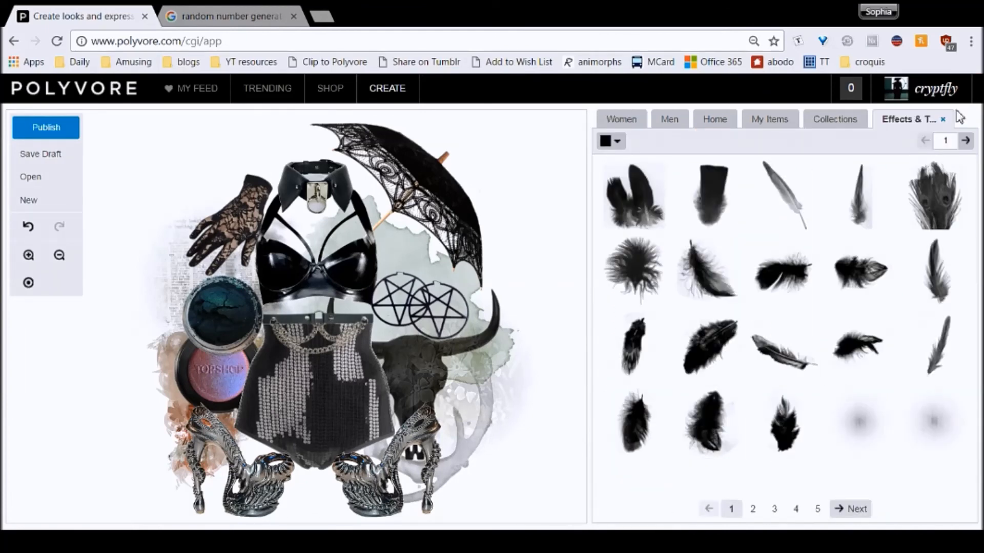
{"action": "left_click", "coordinate": [966, 141]}
{"action": "left_click", "coordinate": [942, 119]}
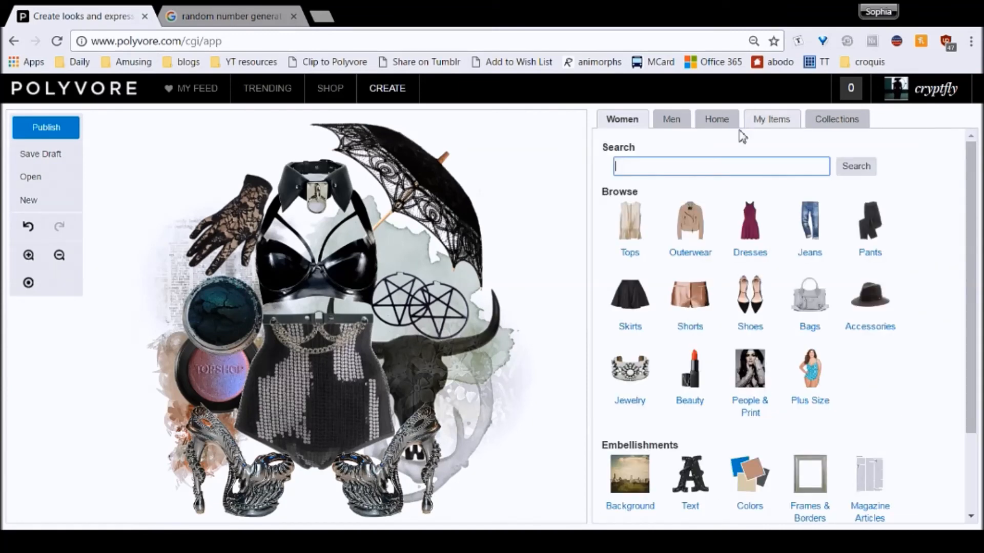
{"action": "scroll", "coordinate": [960, 465], "scroll_direction": "down", "scroll_amount": 2}
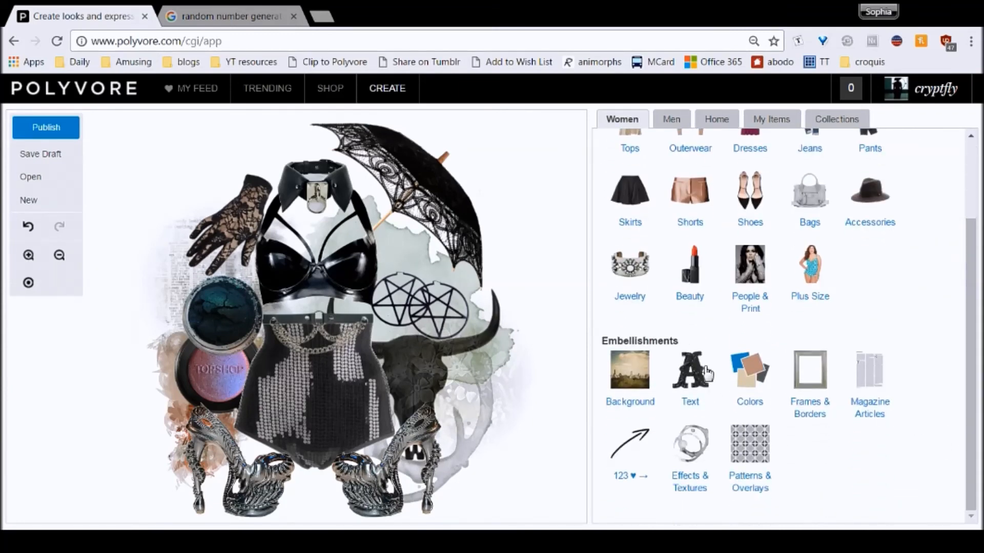
{"action": "left_click", "coordinate": [642, 378]}
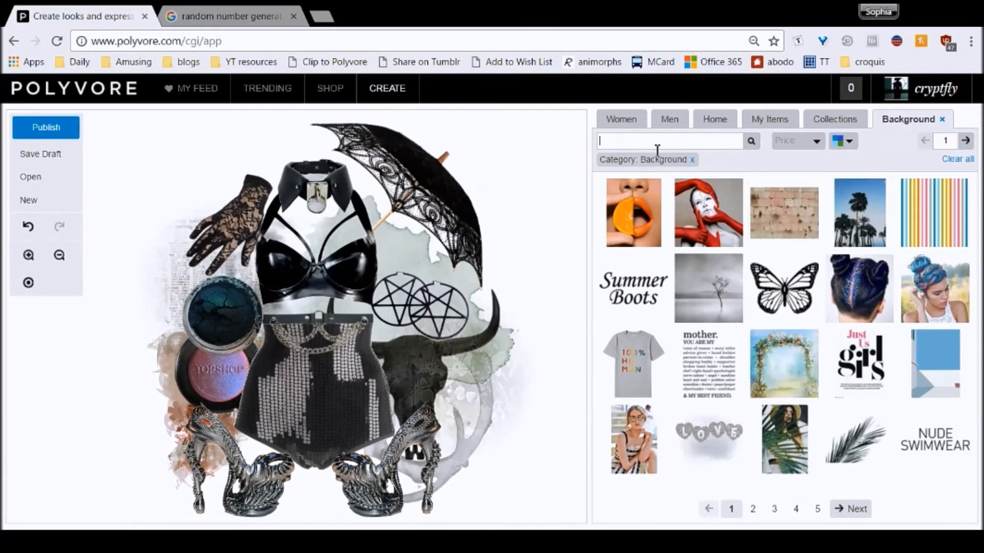
{"action": "left_click", "coordinate": [692, 159]}
{"action": "left_click", "coordinate": [928, 120]}
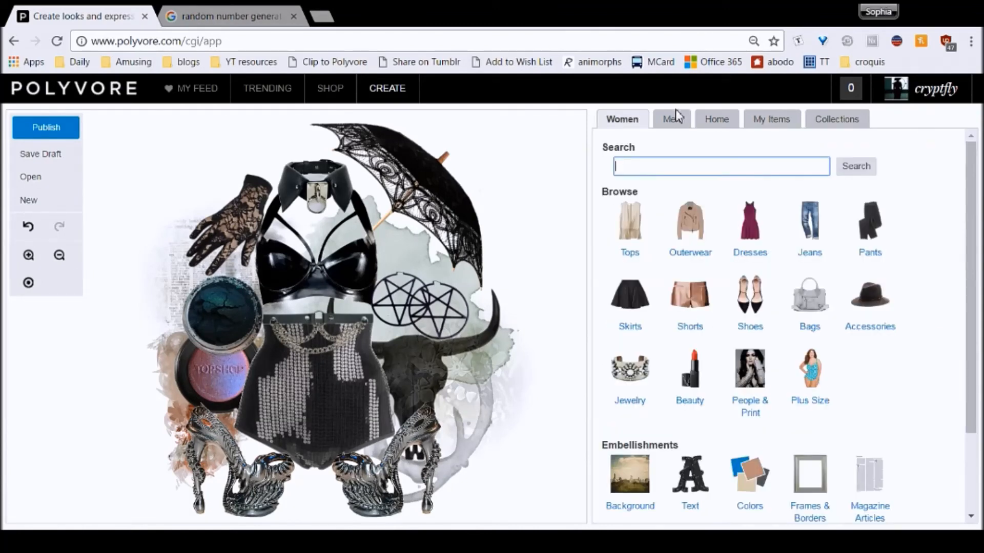
- Look through the saved items from page 88 to page 91
{"action": "scroll", "coordinate": [878, 429], "scroll_direction": "down", "scroll_amount": 2}
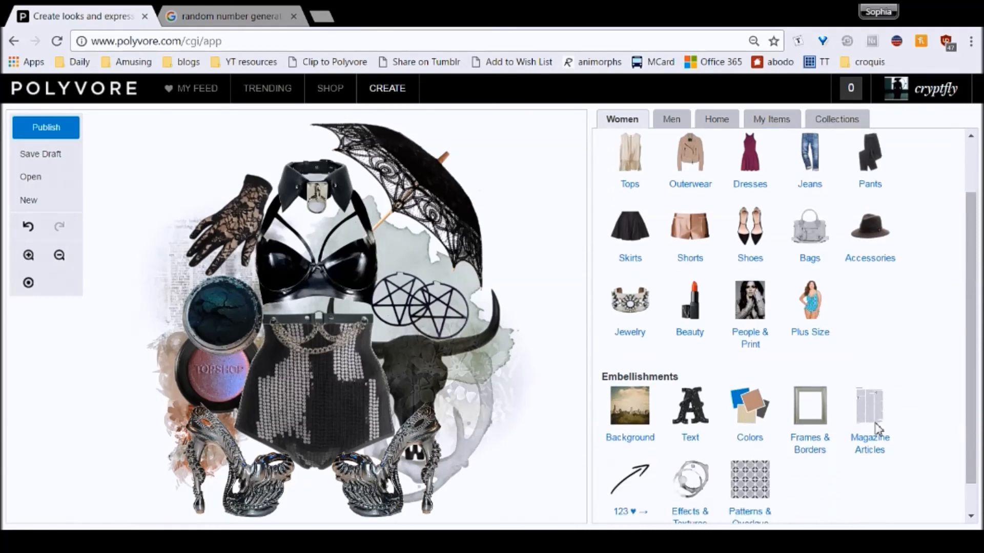
{"action": "scroll", "coordinate": [853, 305], "scroll_direction": "up", "scroll_amount": 2}
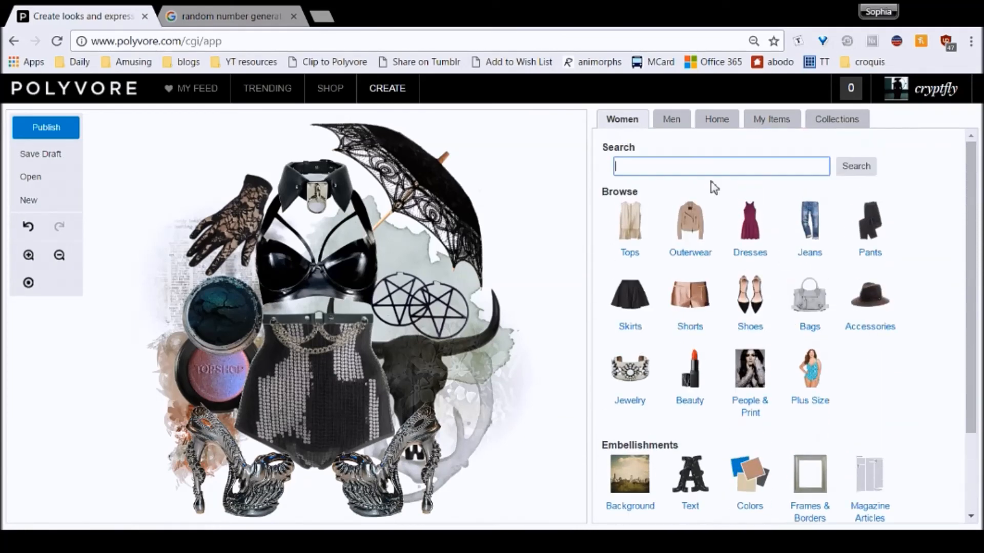
{"action": "left_click", "coordinate": [775, 119]}
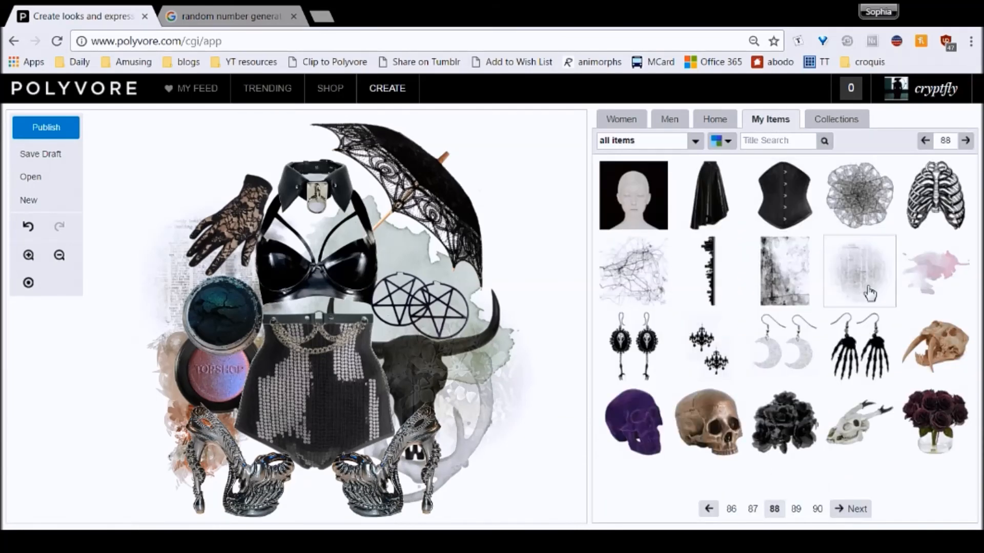
{"action": "left_click", "coordinate": [965, 140]}
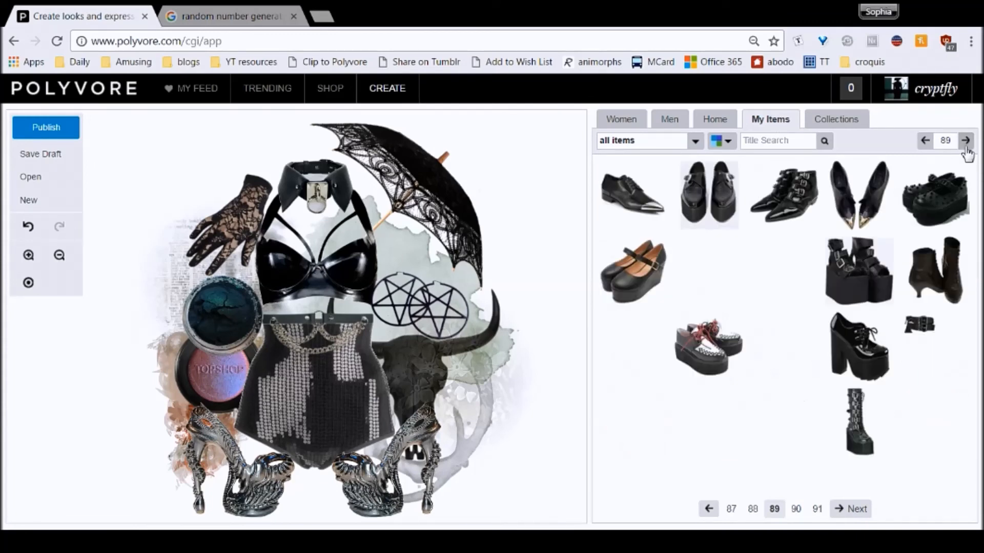
{"action": "left_click", "coordinate": [965, 140]}
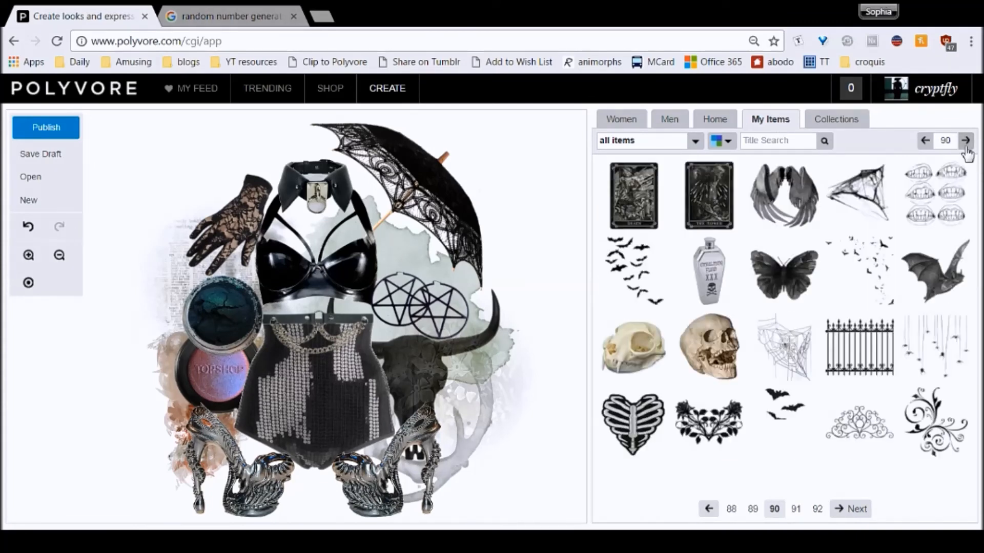
{"action": "left_click", "coordinate": [965, 140]}
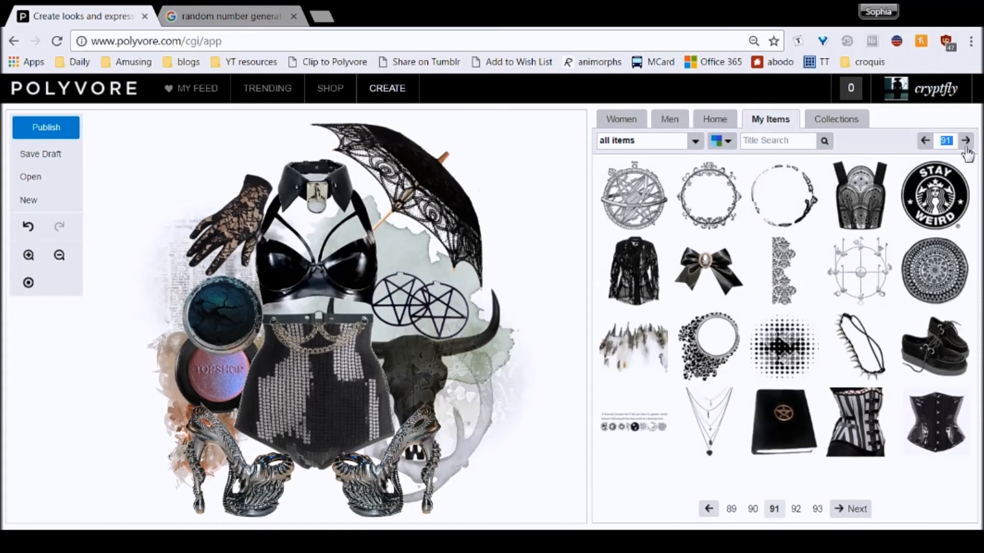
- Try the round ornate vintage clipart frame around the choker, sent behind the outfit pieces, and remove it from the set
{"action": "left_click_drag", "start_coordinate": [699, 206], "coordinate": [300, 198]}
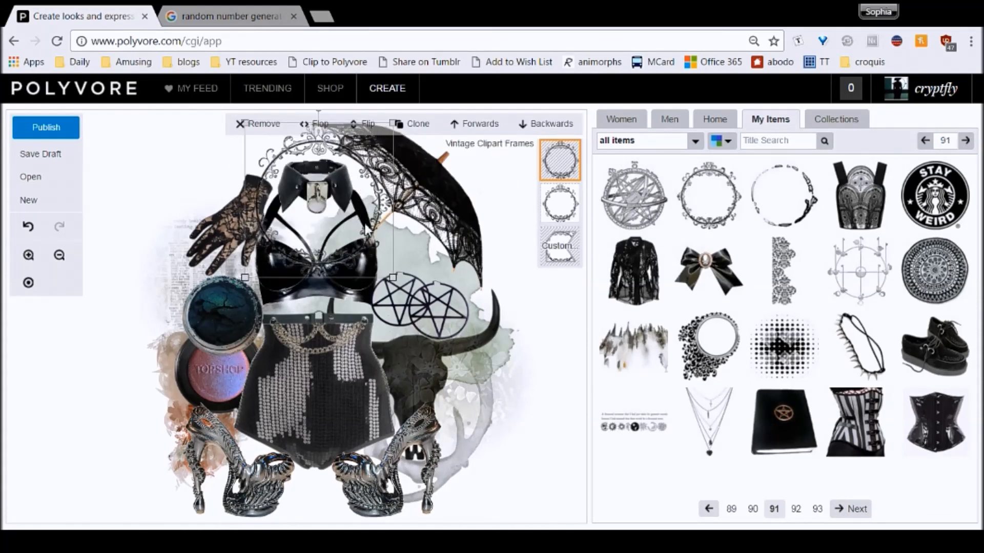
{"action": "left_click", "coordinate": [558, 124]}
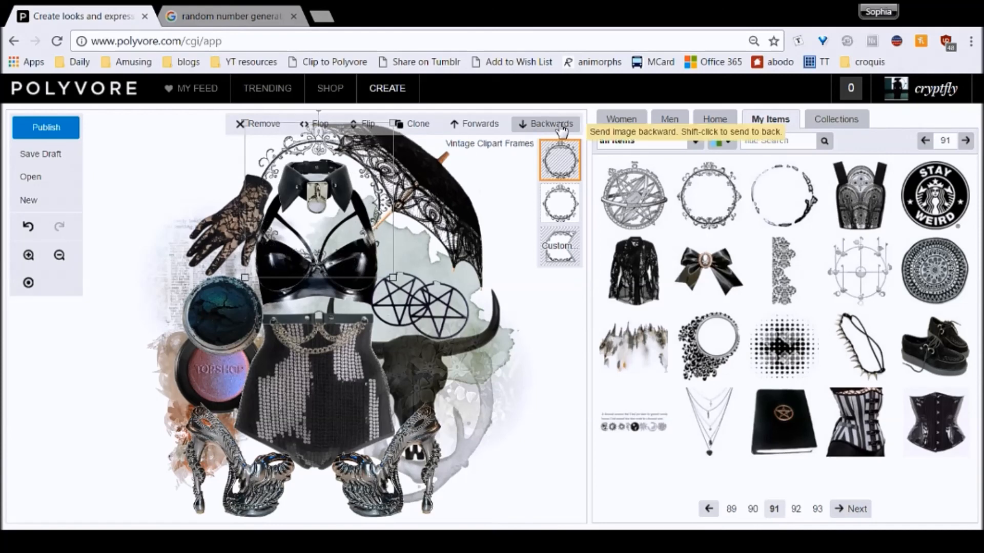
{"action": "left_click", "coordinate": [564, 388]}
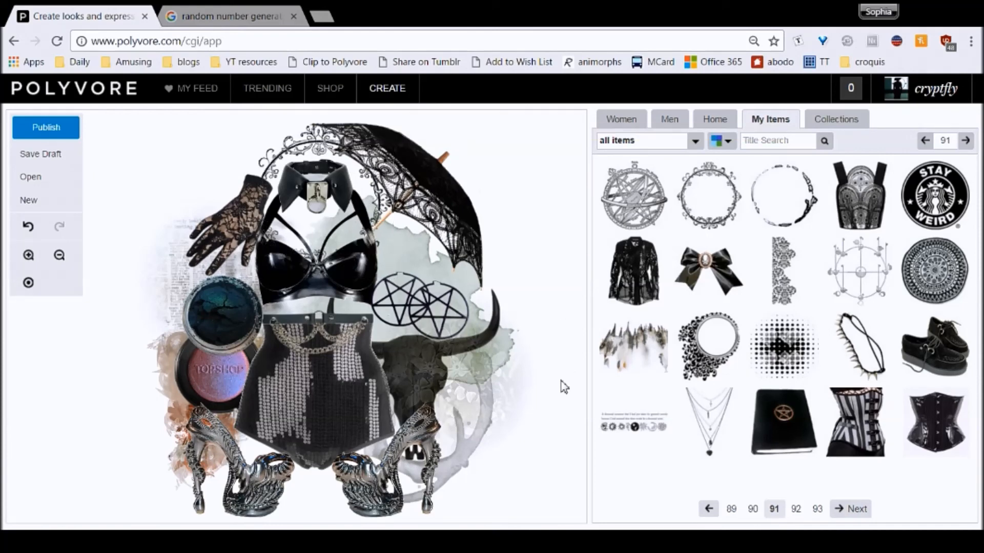
{"action": "left_click", "coordinate": [302, 146]}
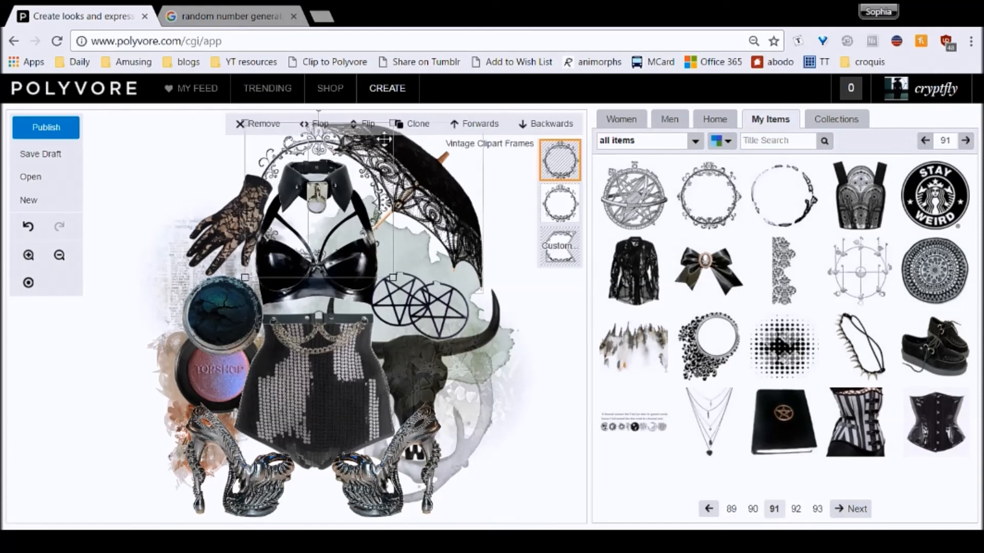
{"action": "left_click", "coordinate": [256, 124]}
- Nudge the heel on the collage's left side slightly down and inward to line up with its mirrored pair
{"action": "left_click", "coordinate": [965, 140]}
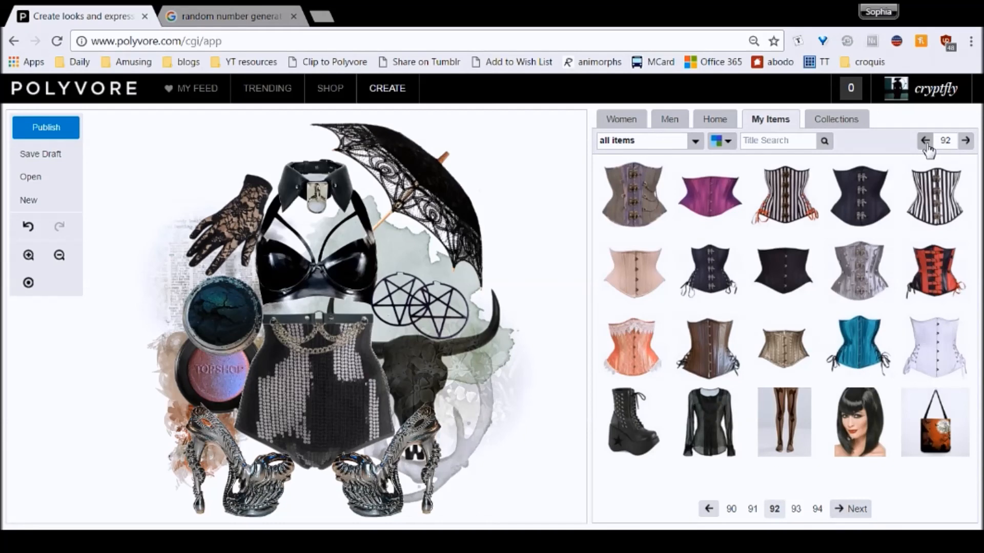
{"action": "left_click", "coordinate": [378, 473]}
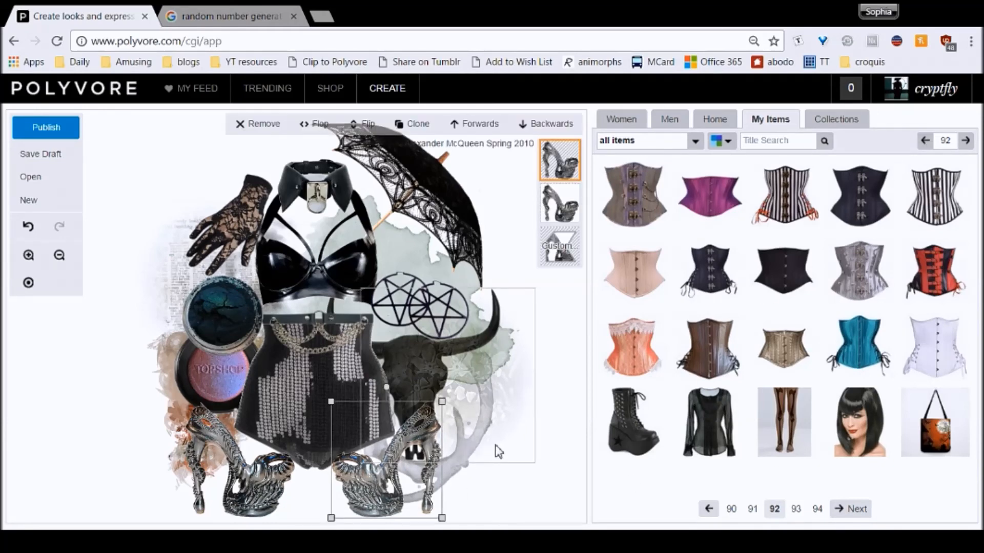
{"action": "left_click", "coordinate": [542, 439]}
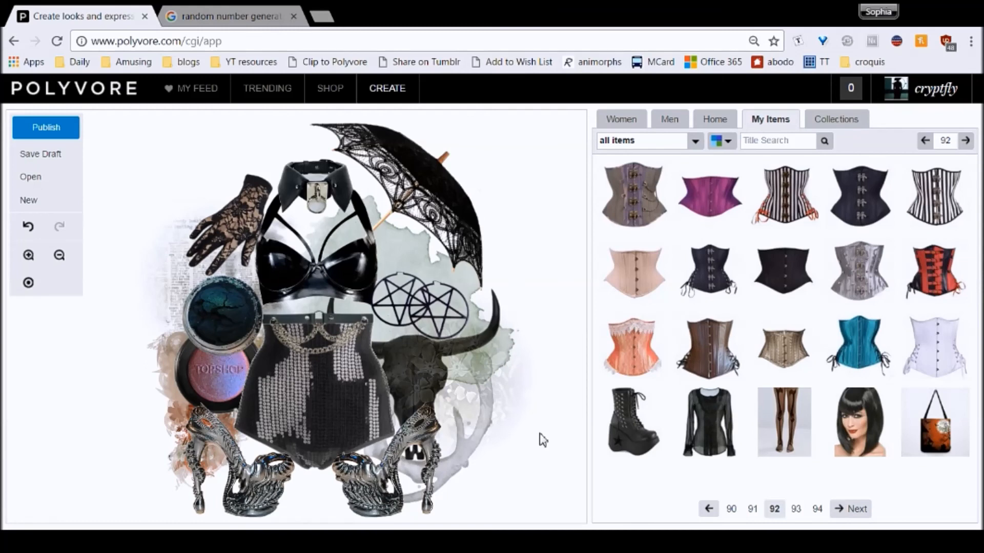
{"action": "left_click_drag", "start_coordinate": [263, 501], "coordinate": [272, 508]}
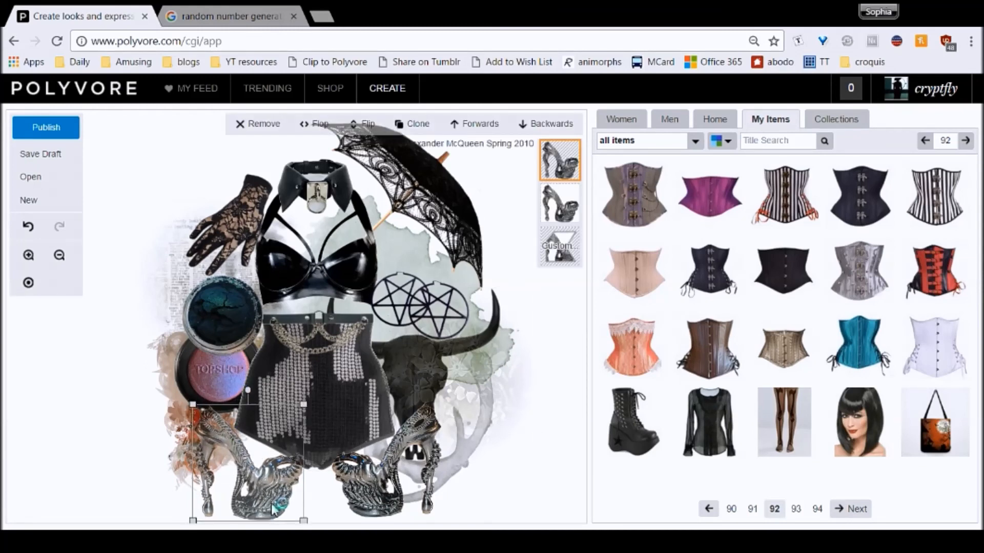
{"action": "left_click", "coordinate": [533, 476]}
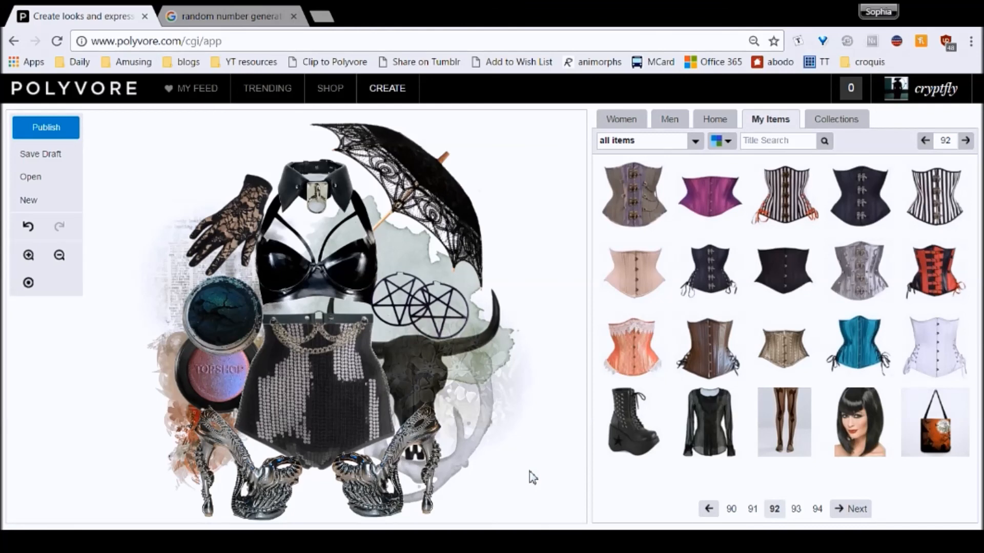
- Publish the set without a title in the Women's Fashion category, with quick sharing with friends turned off
{"action": "left_click", "coordinate": [70, 126]}
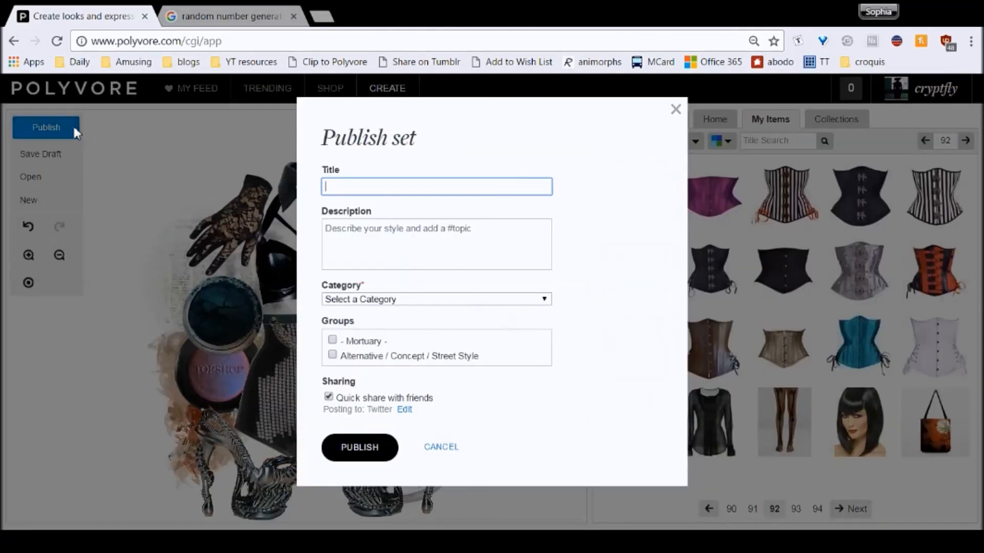
{"action": "left_click", "coordinate": [398, 302]}
{"action": "left_click", "coordinate": [403, 333]}
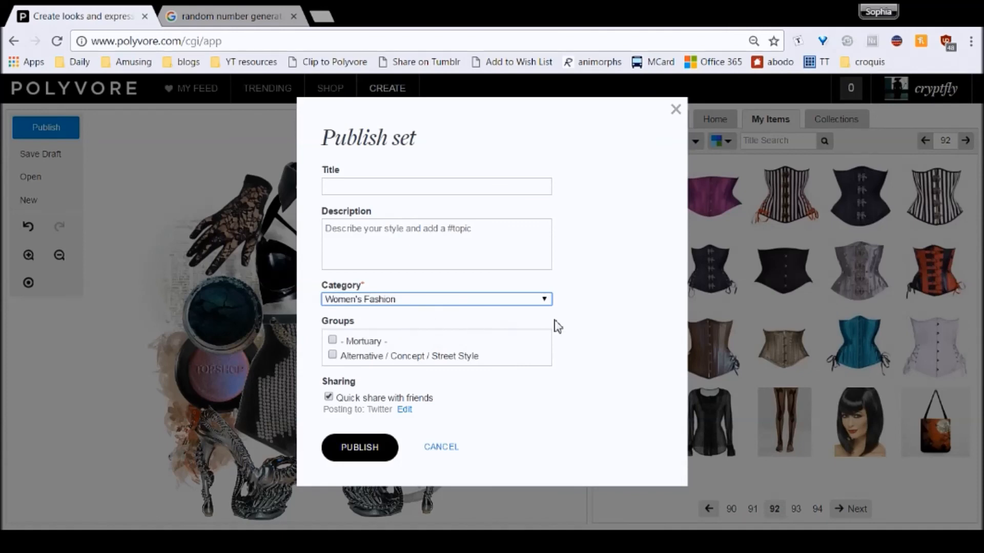
{"action": "left_click", "coordinate": [328, 397]}
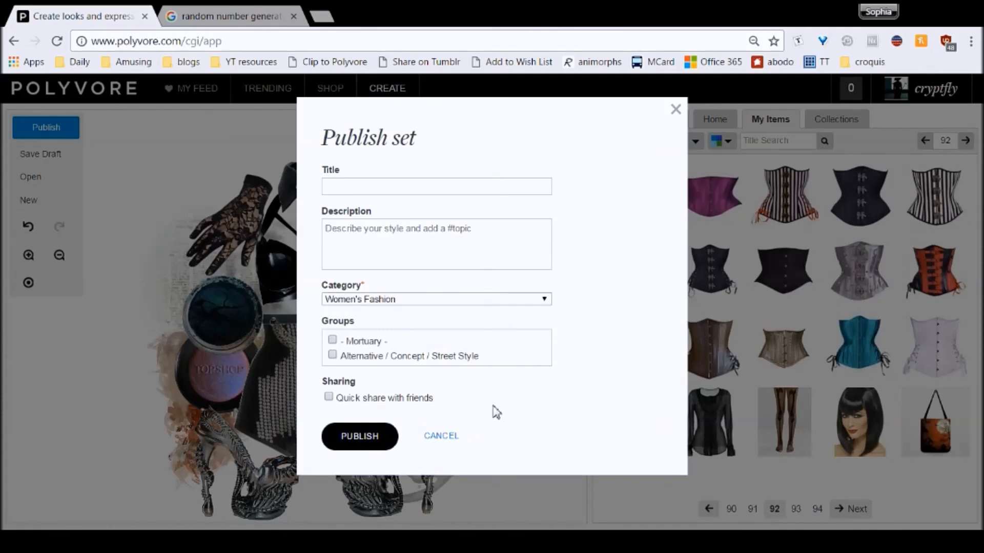
{"action": "left_click", "coordinate": [375, 438]}
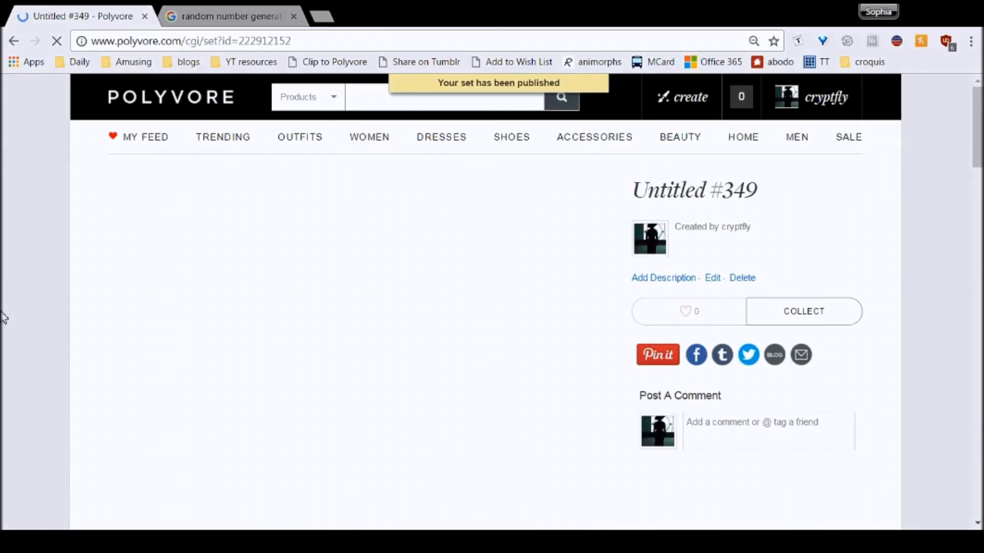
- Review the published set's page, including the collage, the list of items in the set and the similar styles
{"action": "scroll", "coordinate": [3, 318], "scroll_direction": "down", "scroll_amount": 3}
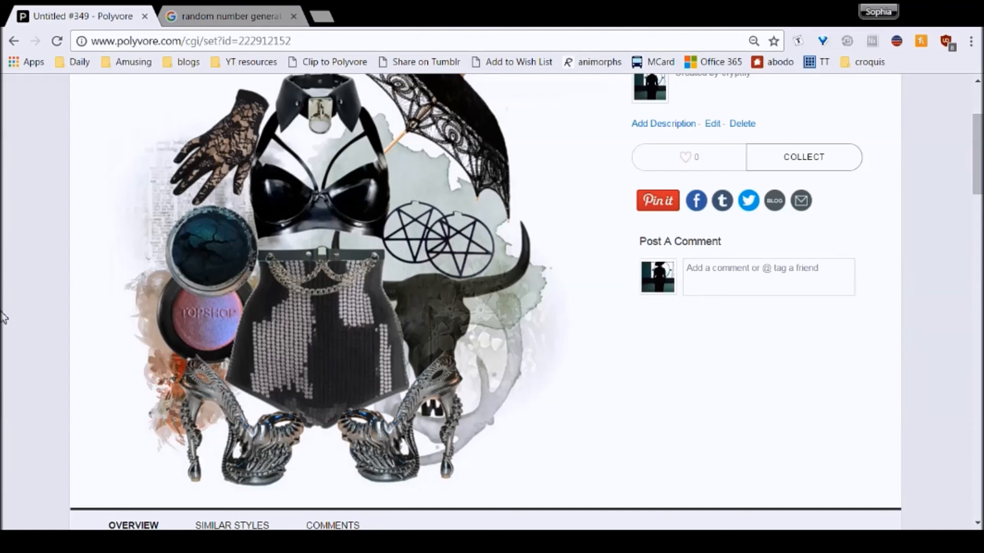
{"action": "scroll", "coordinate": [3, 317], "scroll_direction": "down", "scroll_amount": 4}
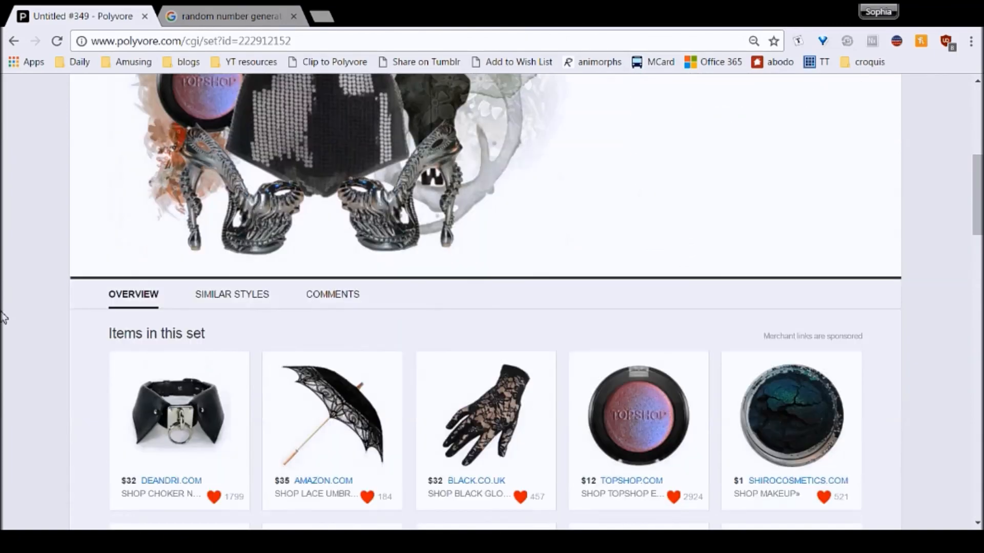
{"action": "scroll", "coordinate": [2, 318], "scroll_direction": "down", "scroll_amount": 5}
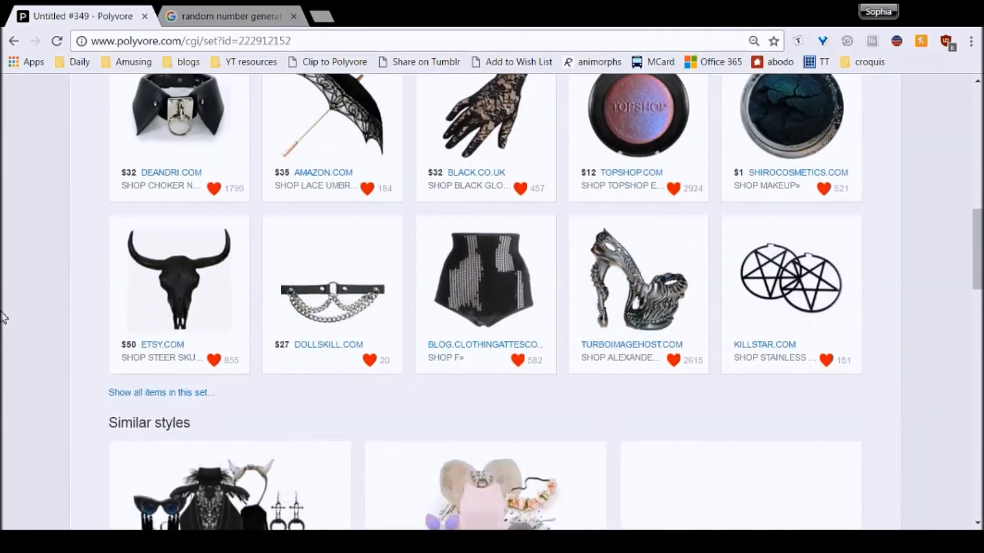
{"action": "scroll", "coordinate": [3, 318], "scroll_direction": "up", "scroll_amount": 9}
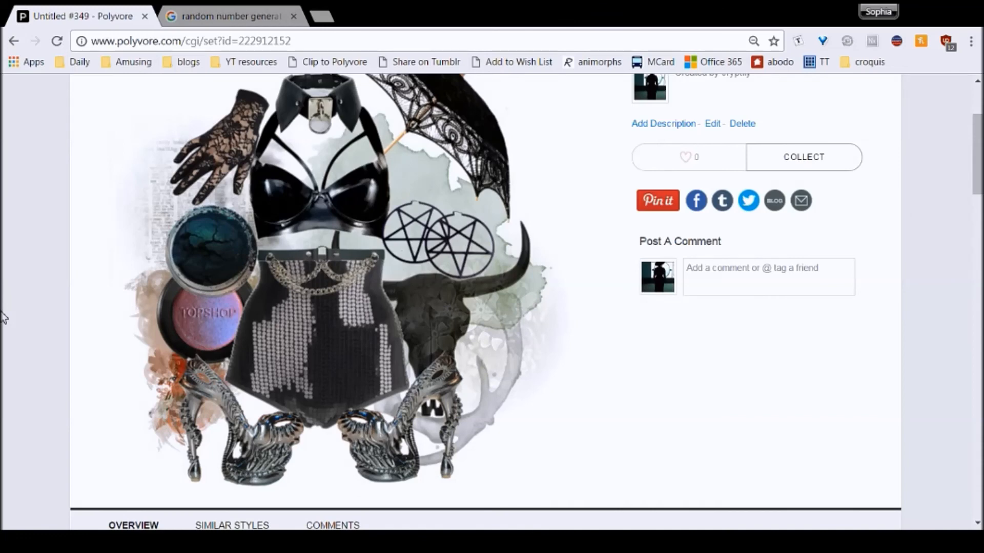
{"action": "scroll", "coordinate": [2, 318], "scroll_direction": "up", "scroll_amount": 3}
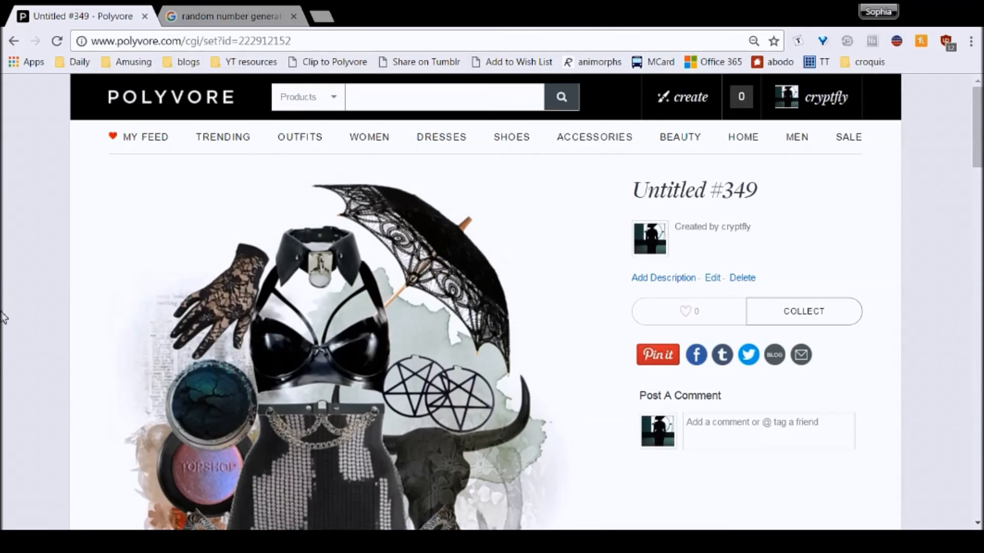
- Open the account's profile page and look over the published sets
{"action": "left_click", "coordinate": [832, 94]}
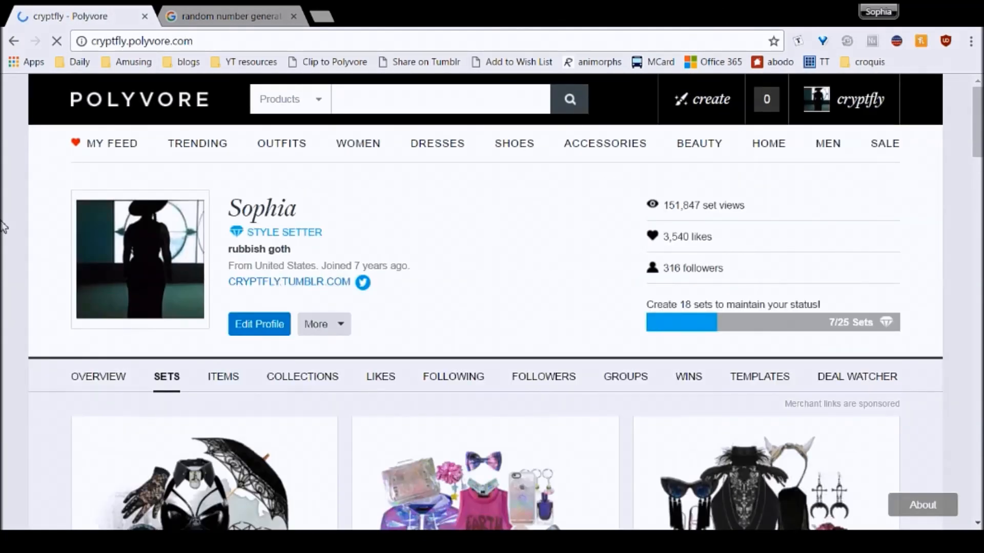
{"action": "scroll", "coordinate": [2, 226], "scroll_direction": "down", "scroll_amount": 3}
{"action": "scroll", "coordinate": [2, 225], "scroll_direction": "down", "scroll_amount": 5}
{"action": "scroll", "coordinate": [2, 225], "scroll_direction": "down", "scroll_amount": 5}
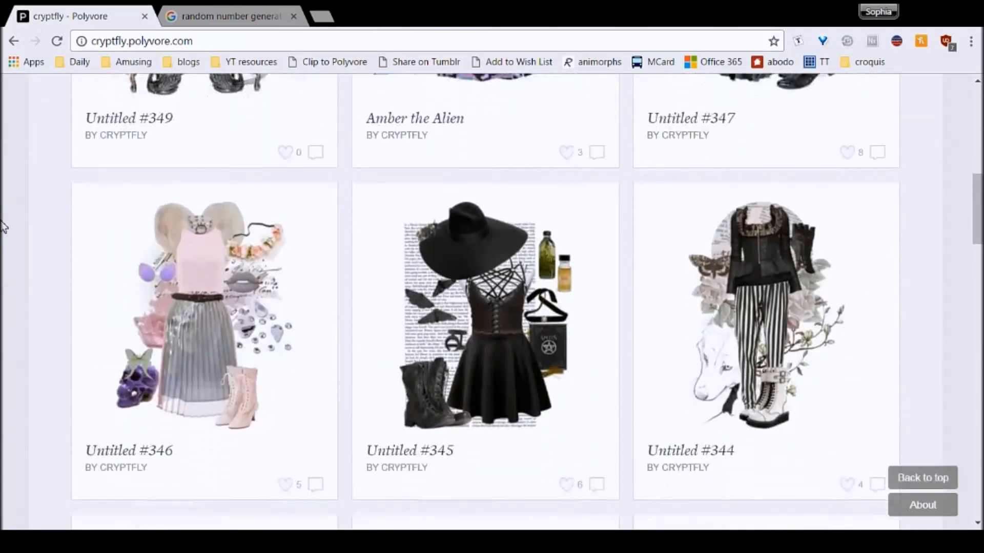
{"action": "scroll", "coordinate": [3, 226], "scroll_direction": "up", "scroll_amount": 6}
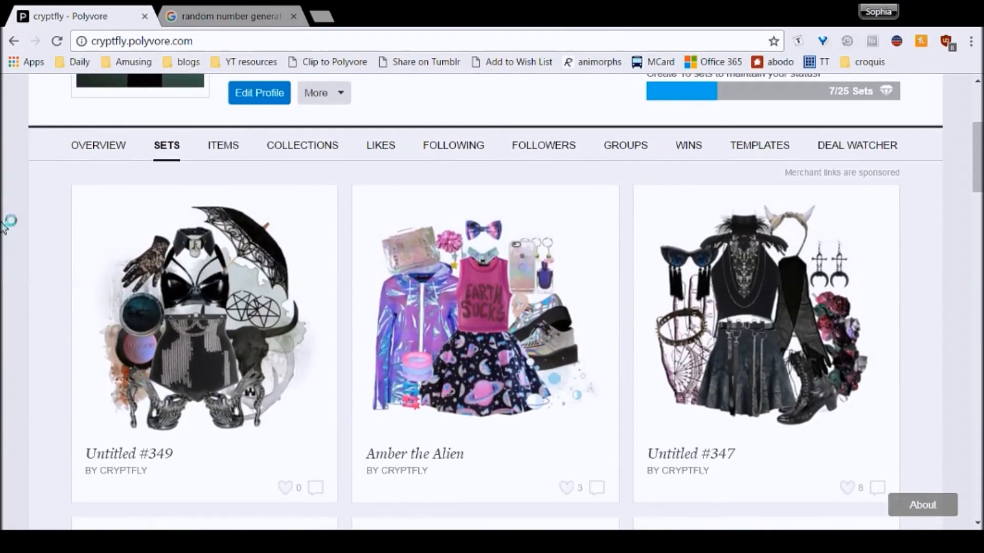